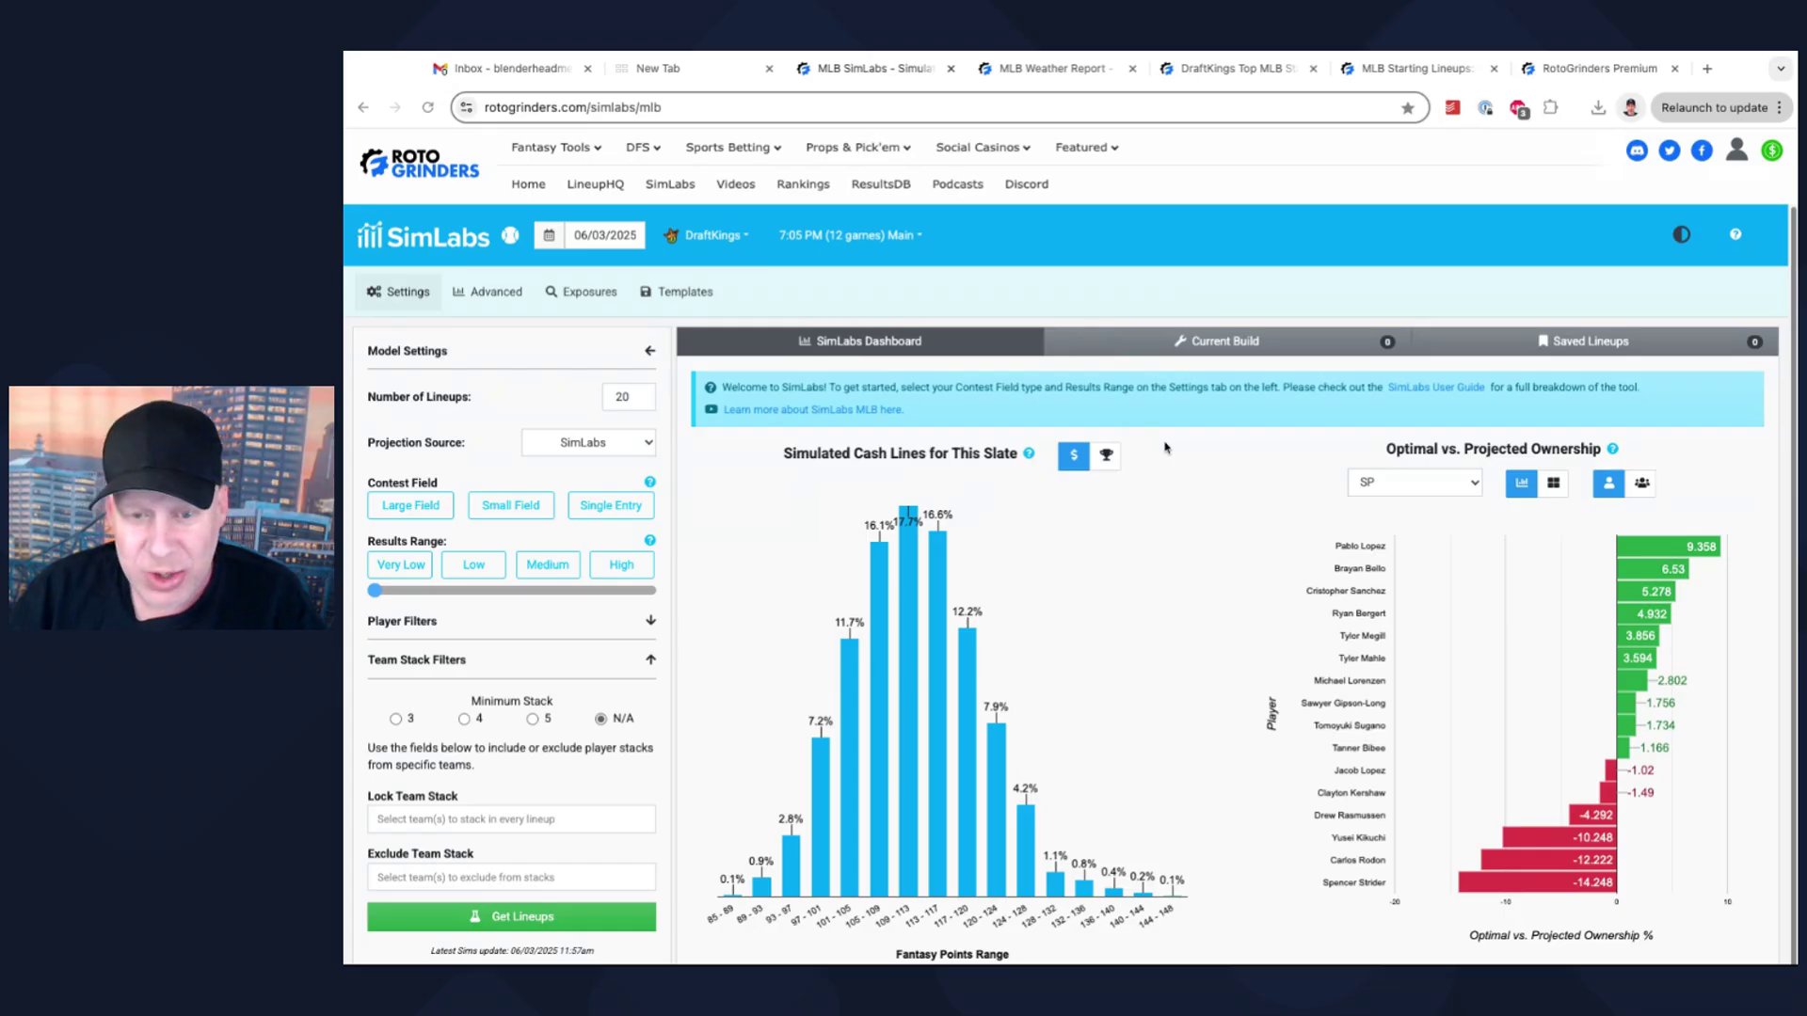
Step: Read the MLB weather report for 6/3 and examine starting pitchers' optimal versus projected ownership on the SimLabs dashboard
{"action": "left_click", "coordinate": [1052, 70]}
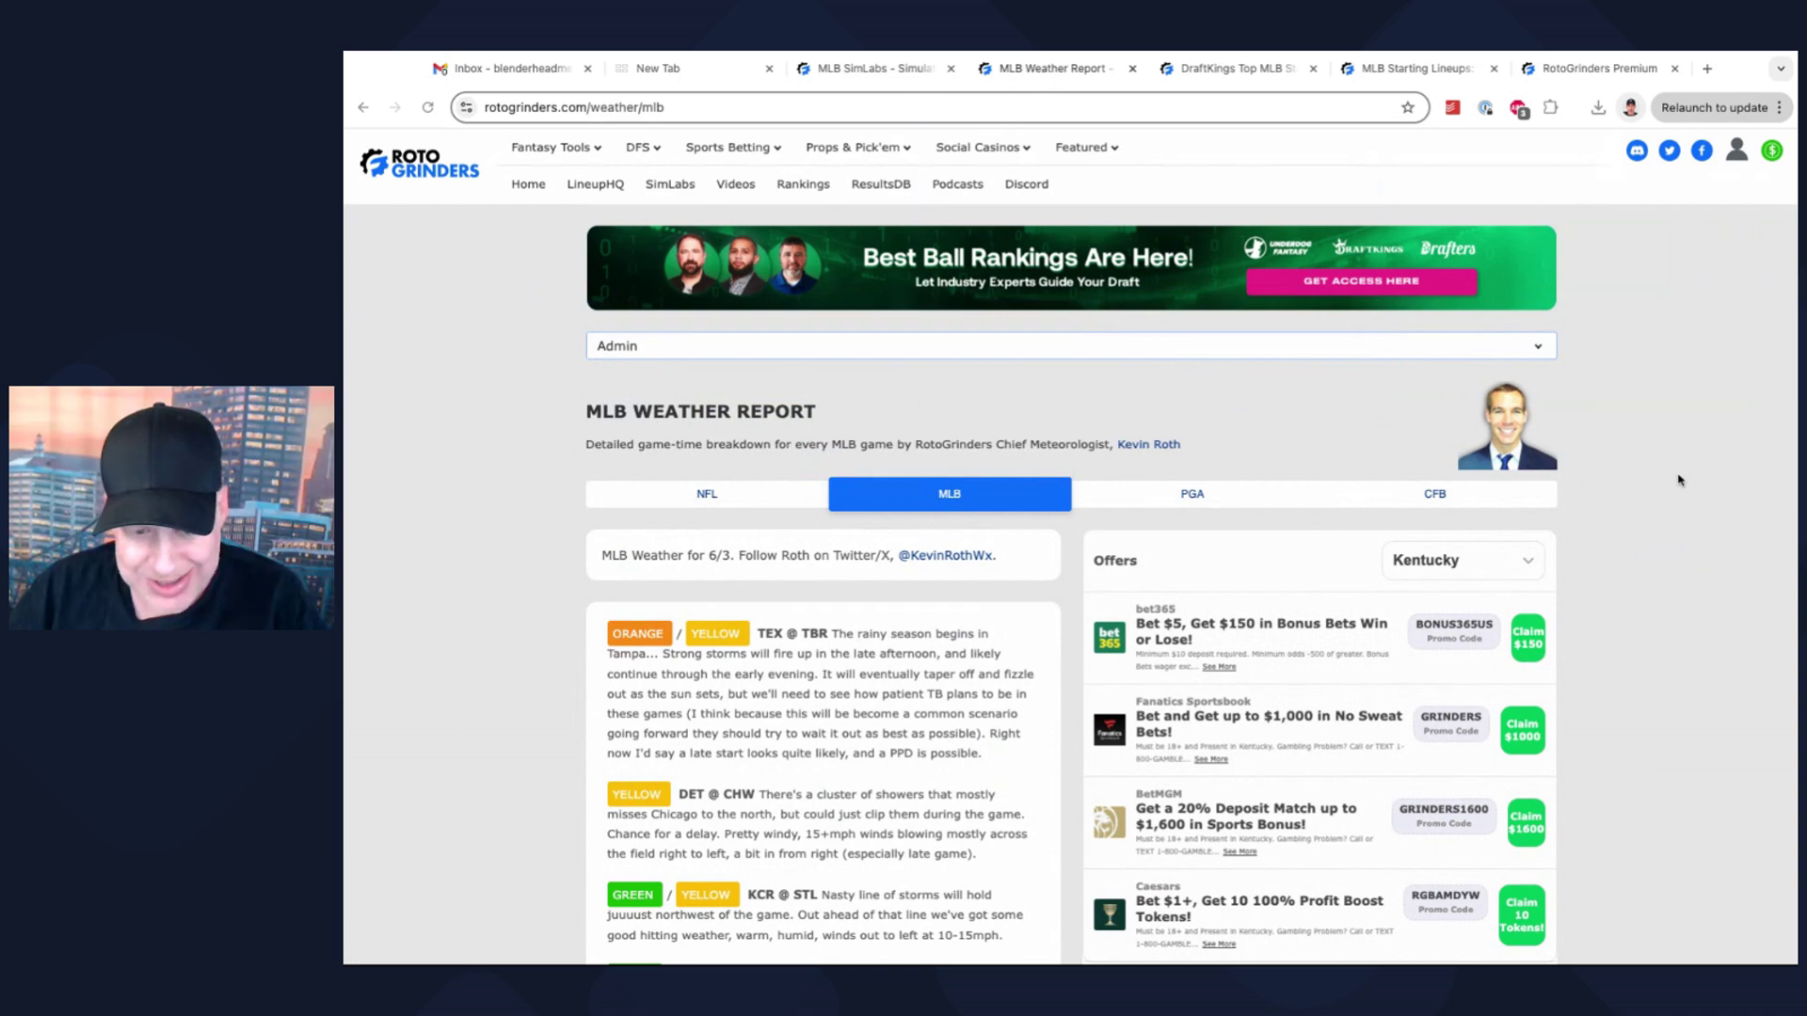
{"action": "scroll", "coordinate": [1680, 480], "scroll_direction": "down", "scroll_amount": 1}
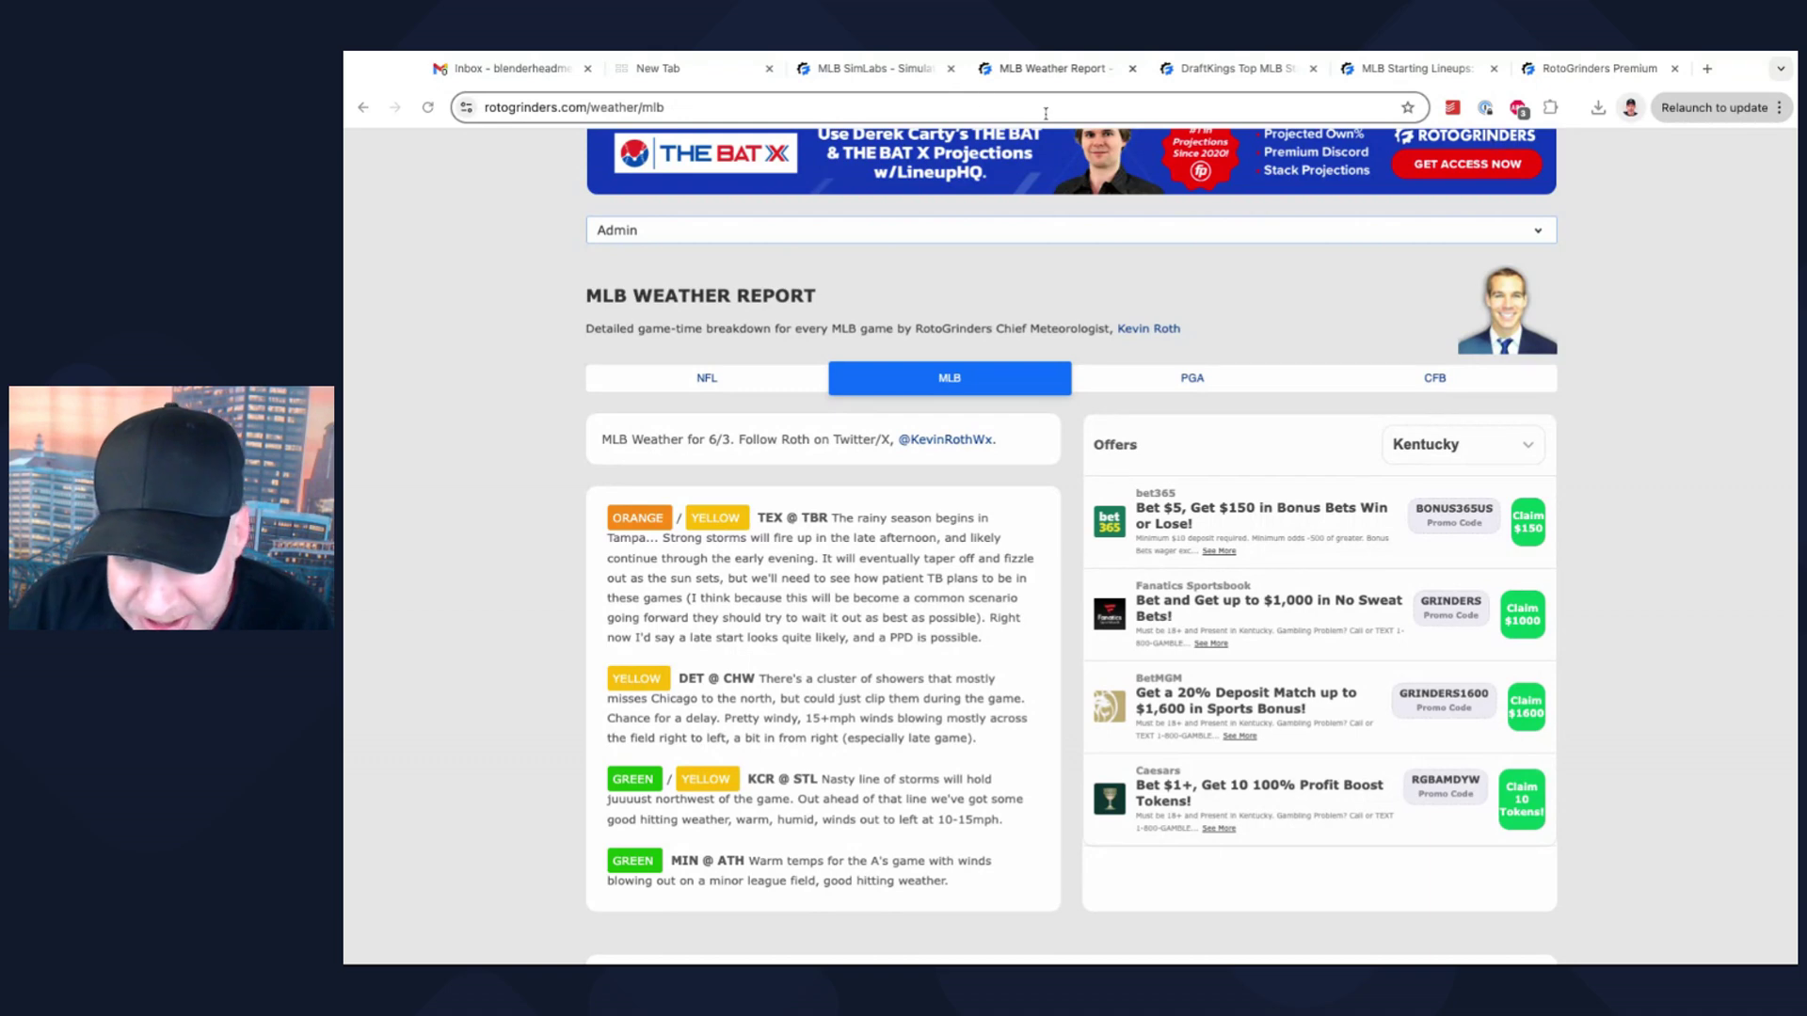
{"action": "left_click", "coordinate": [885, 73]}
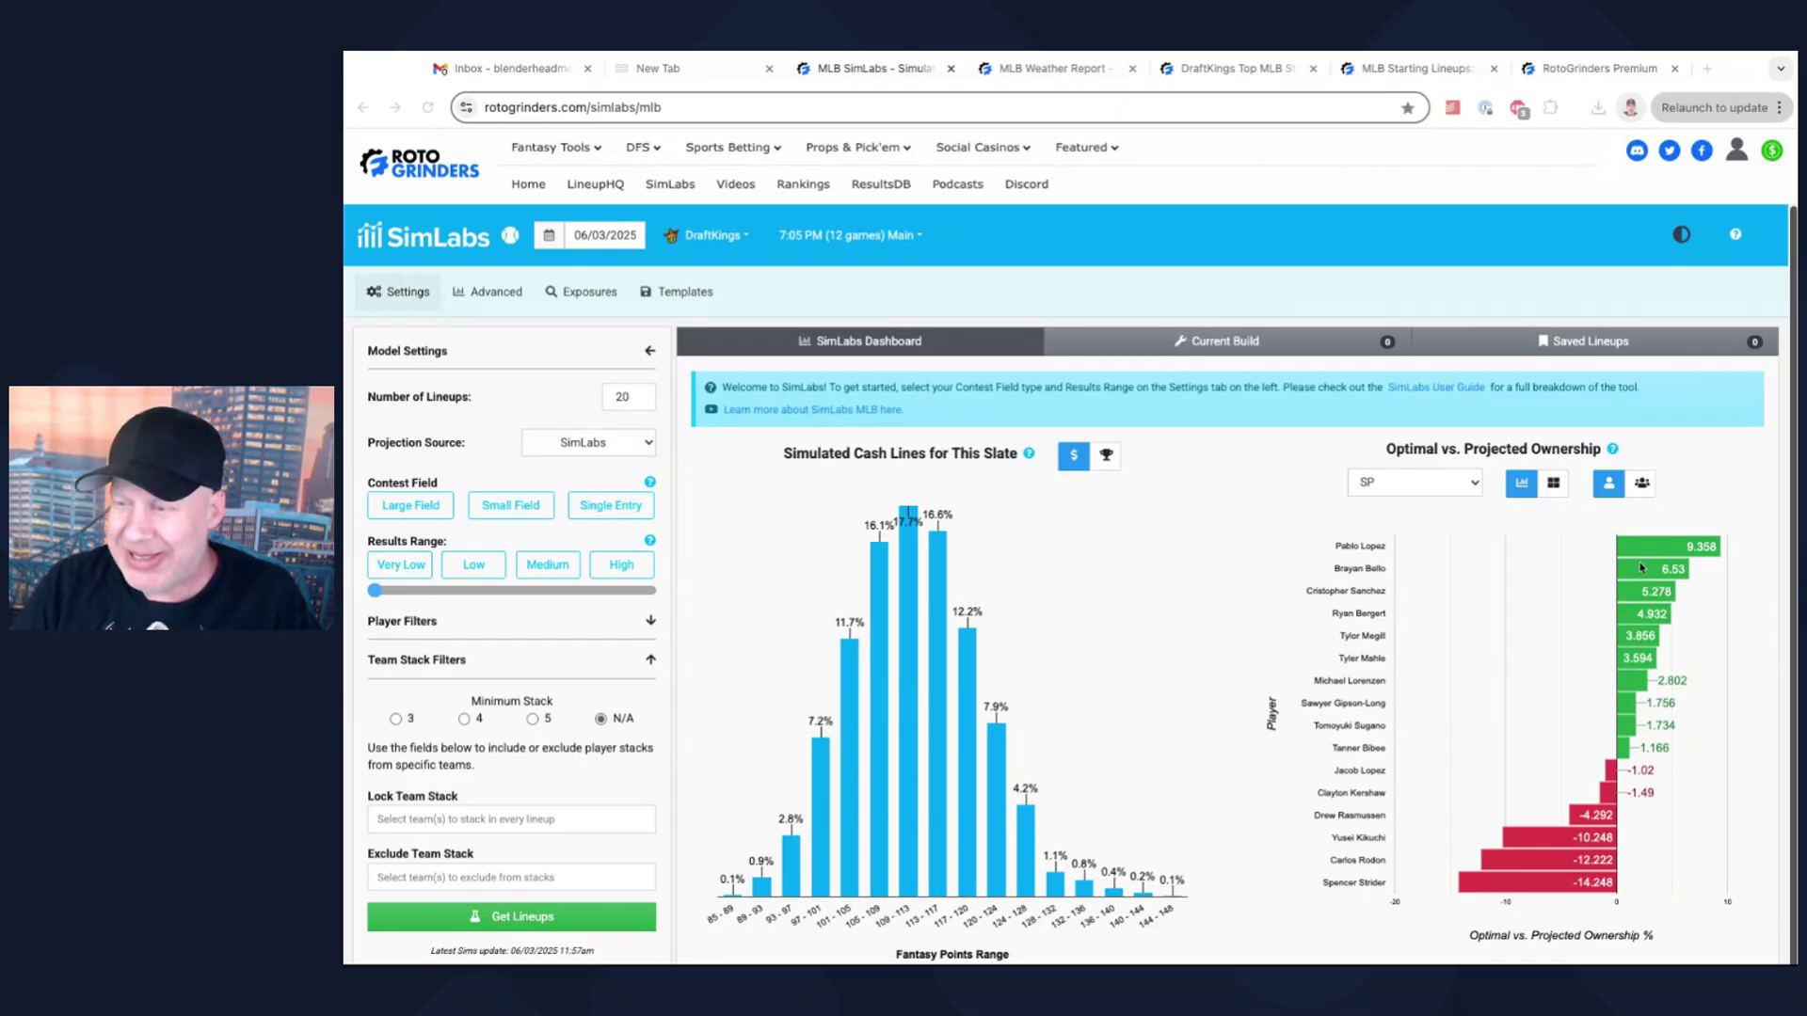
{"action": "mouse_move", "coordinate": [1648, 563]}
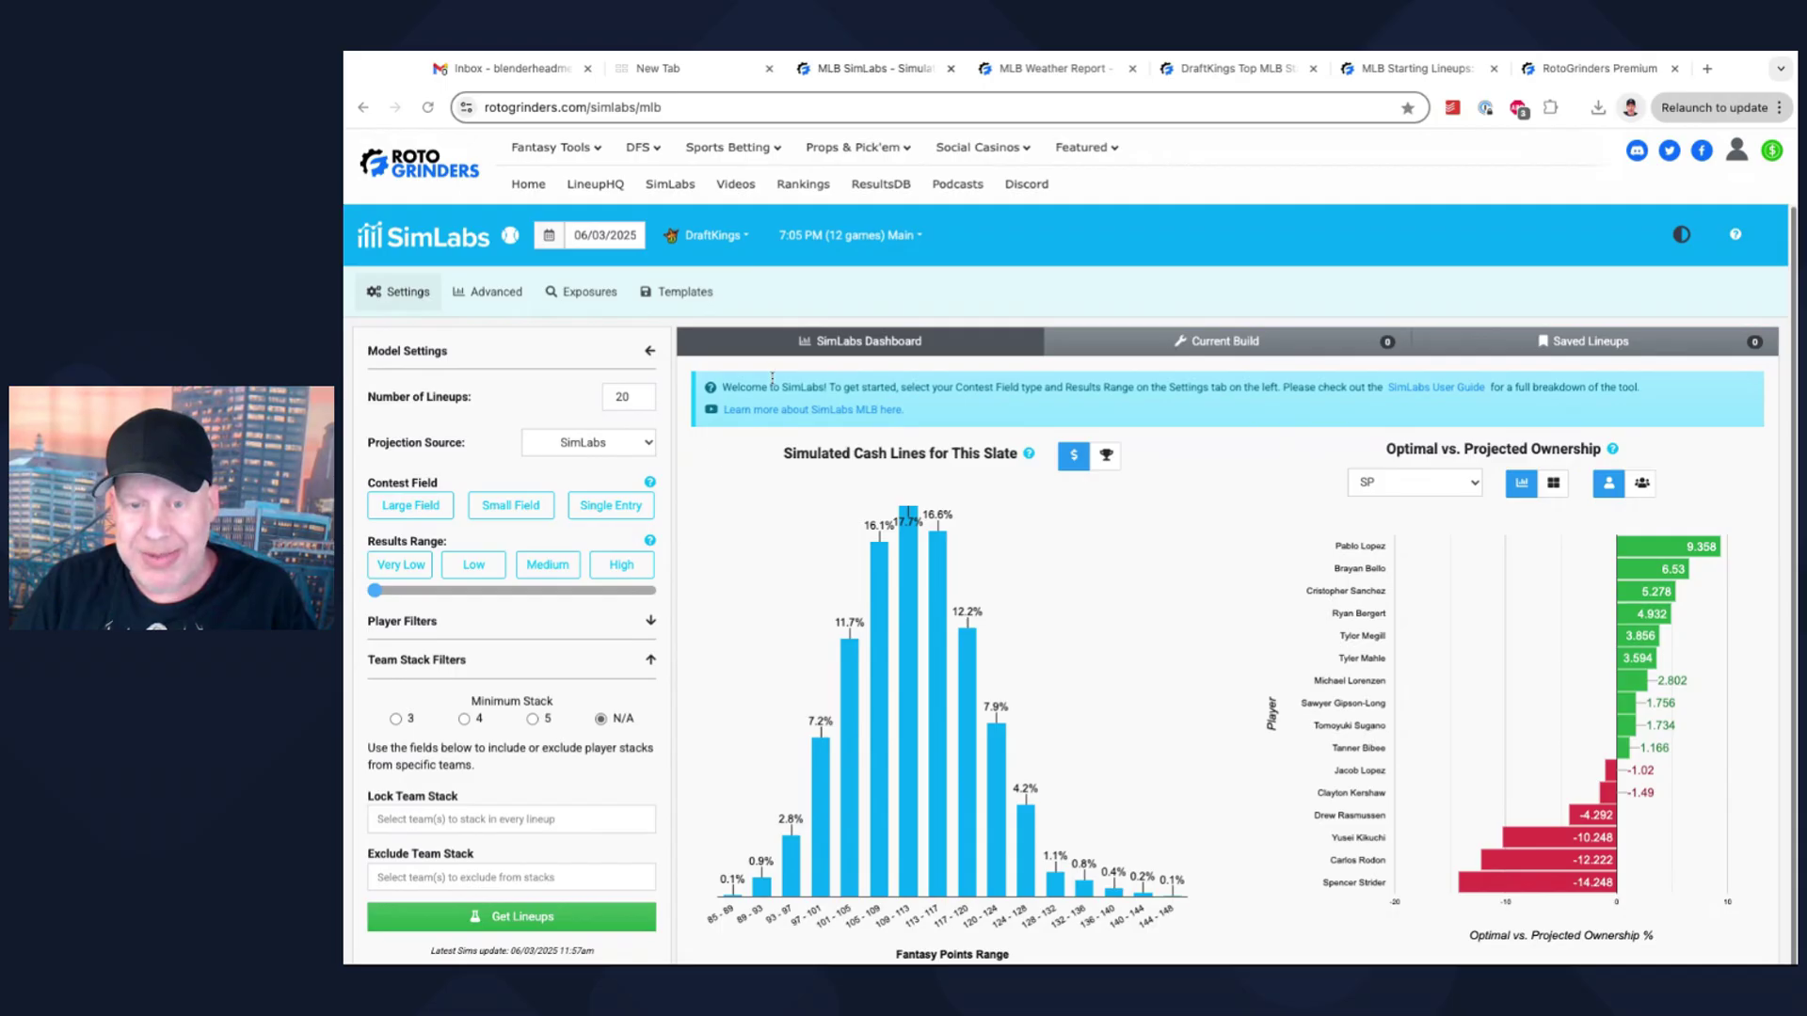
Step: Open the DraftKings top MLB stacks grid and review the teams' optimal, ownership and difference percentages
{"action": "left_click", "coordinate": [1236, 71]}
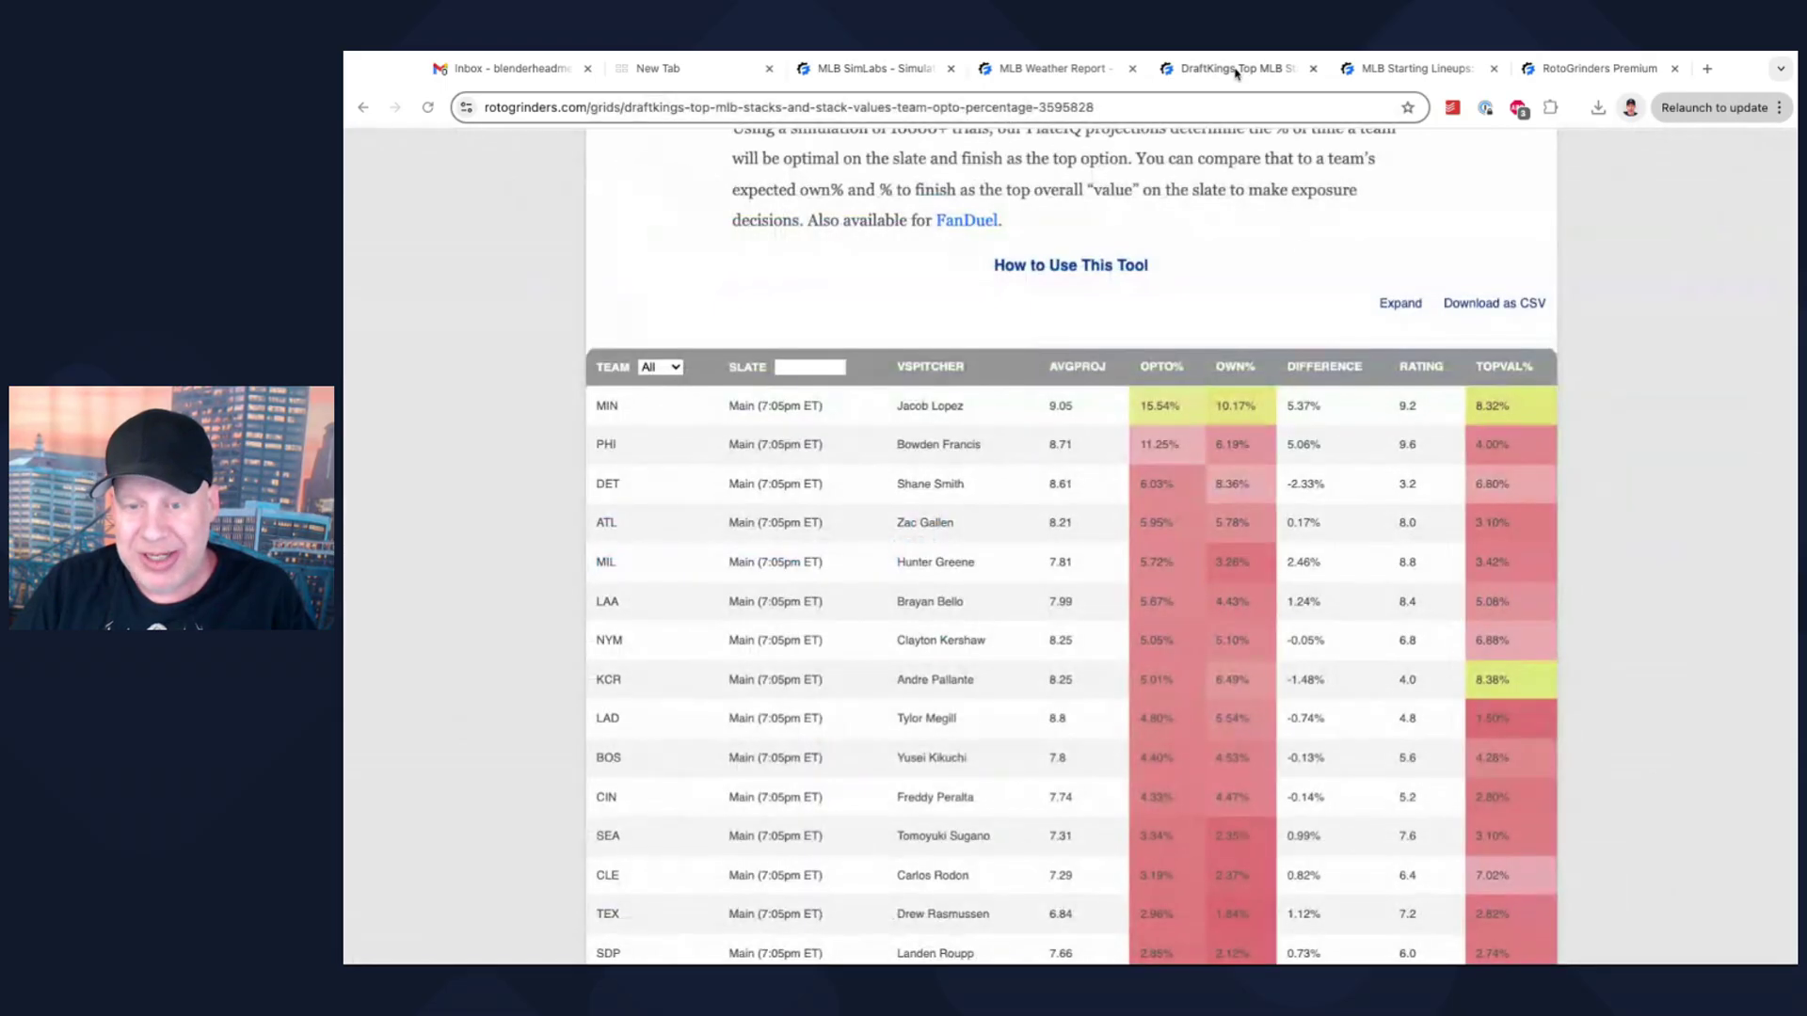
{"action": "scroll", "coordinate": [1674, 324], "scroll_direction": "down", "scroll_amount": 2}
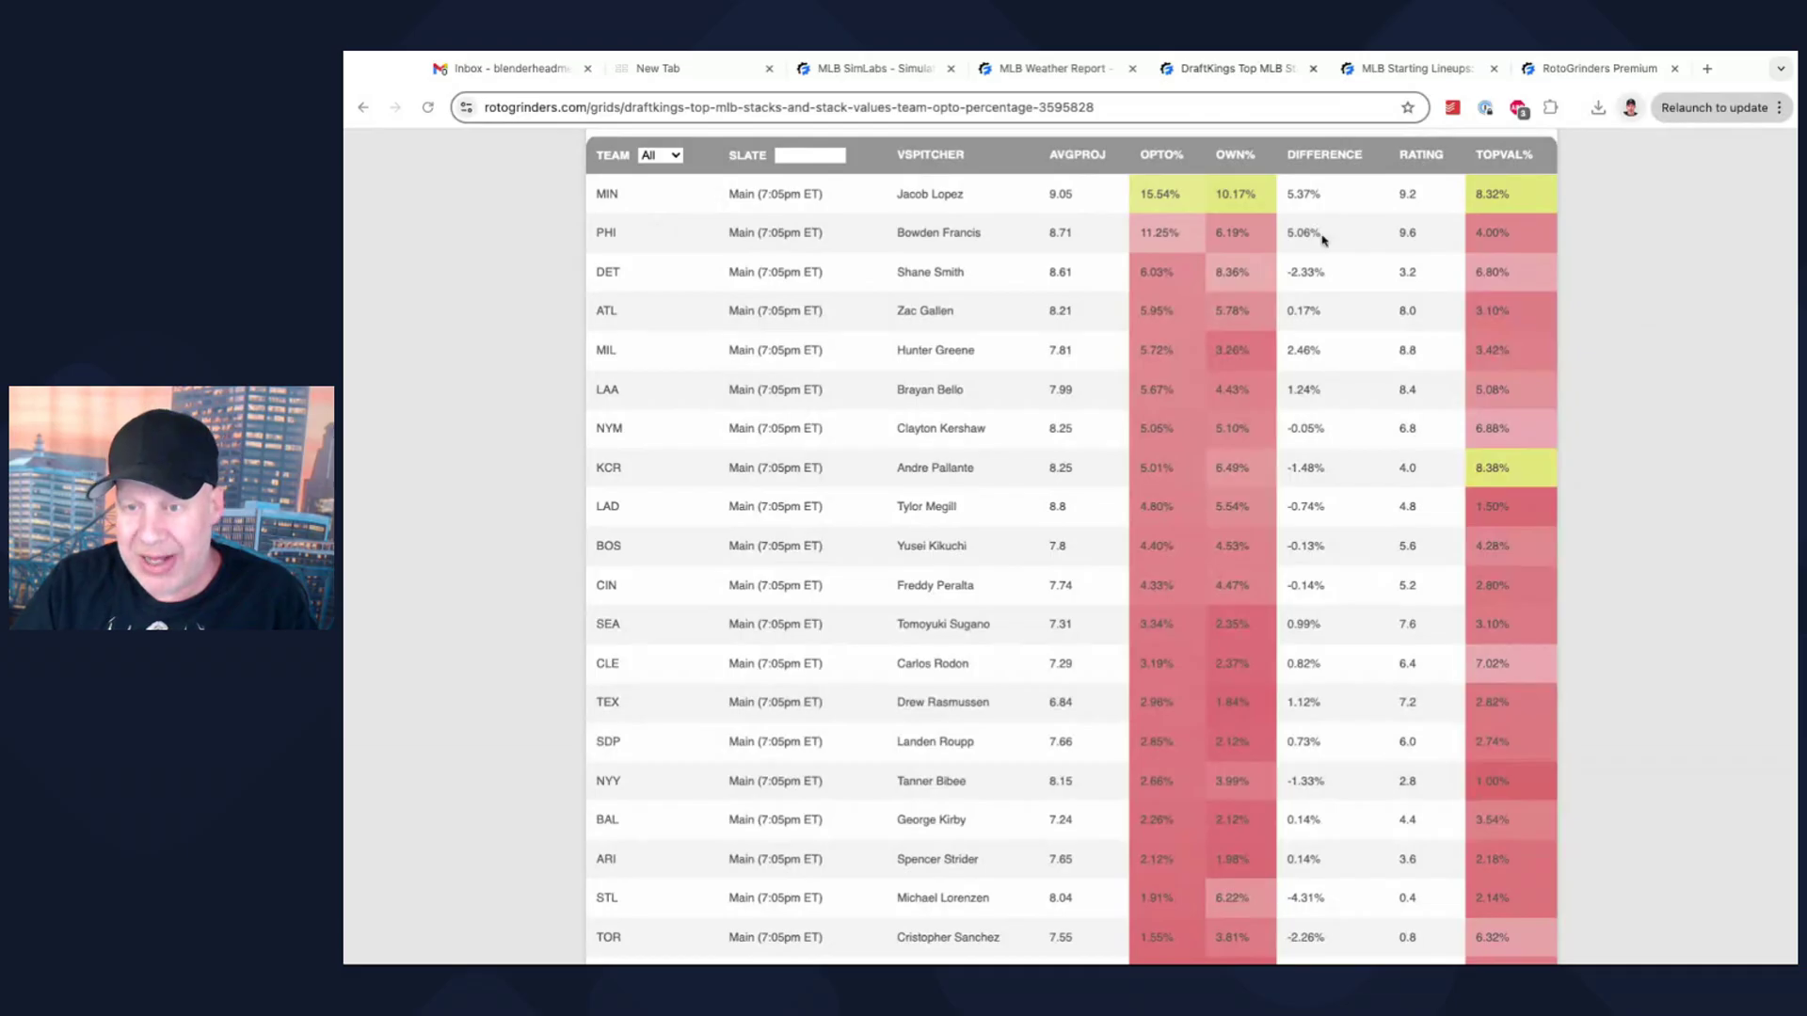
Step: Examine the MLB starting lineups for the DraftKings slate down to the Minnesota Twins at Athletics game
{"action": "left_click", "coordinate": [1396, 70]}
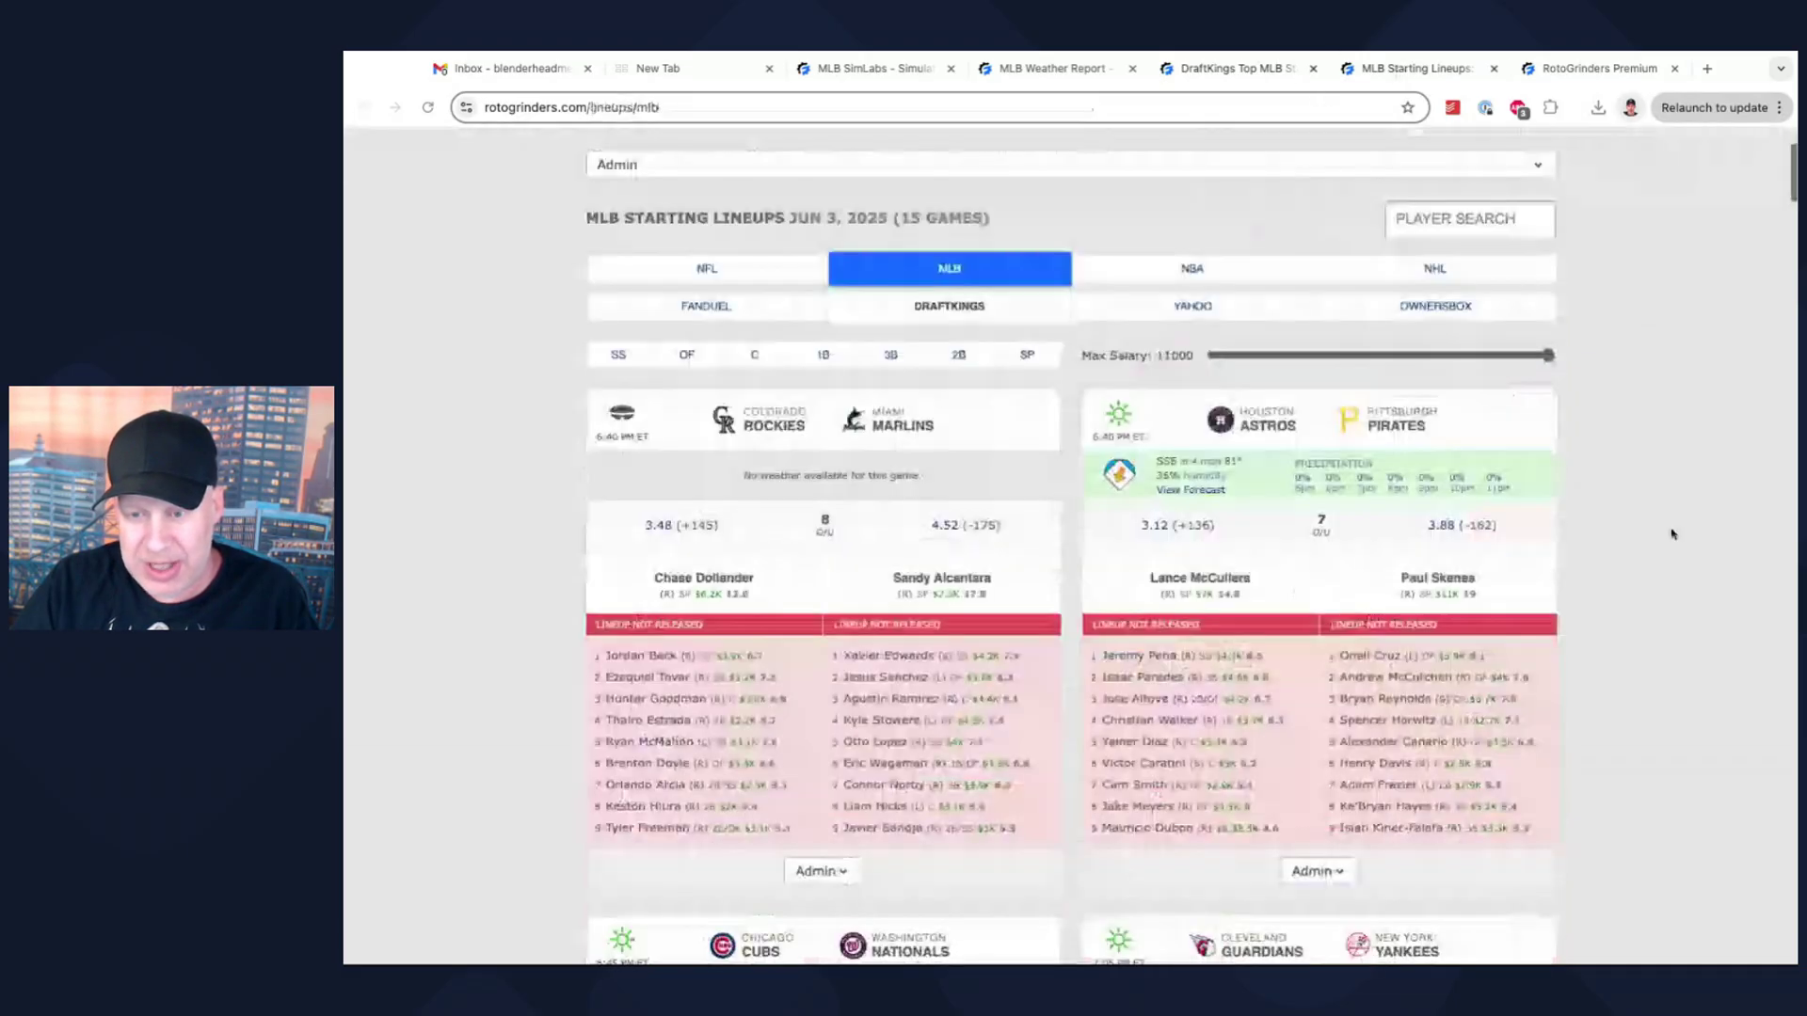
{"action": "scroll", "coordinate": [1671, 533], "scroll_direction": "down", "scroll_amount": 5}
{"action": "scroll", "coordinate": [1672, 533], "scroll_direction": "down", "scroll_amount": 13}
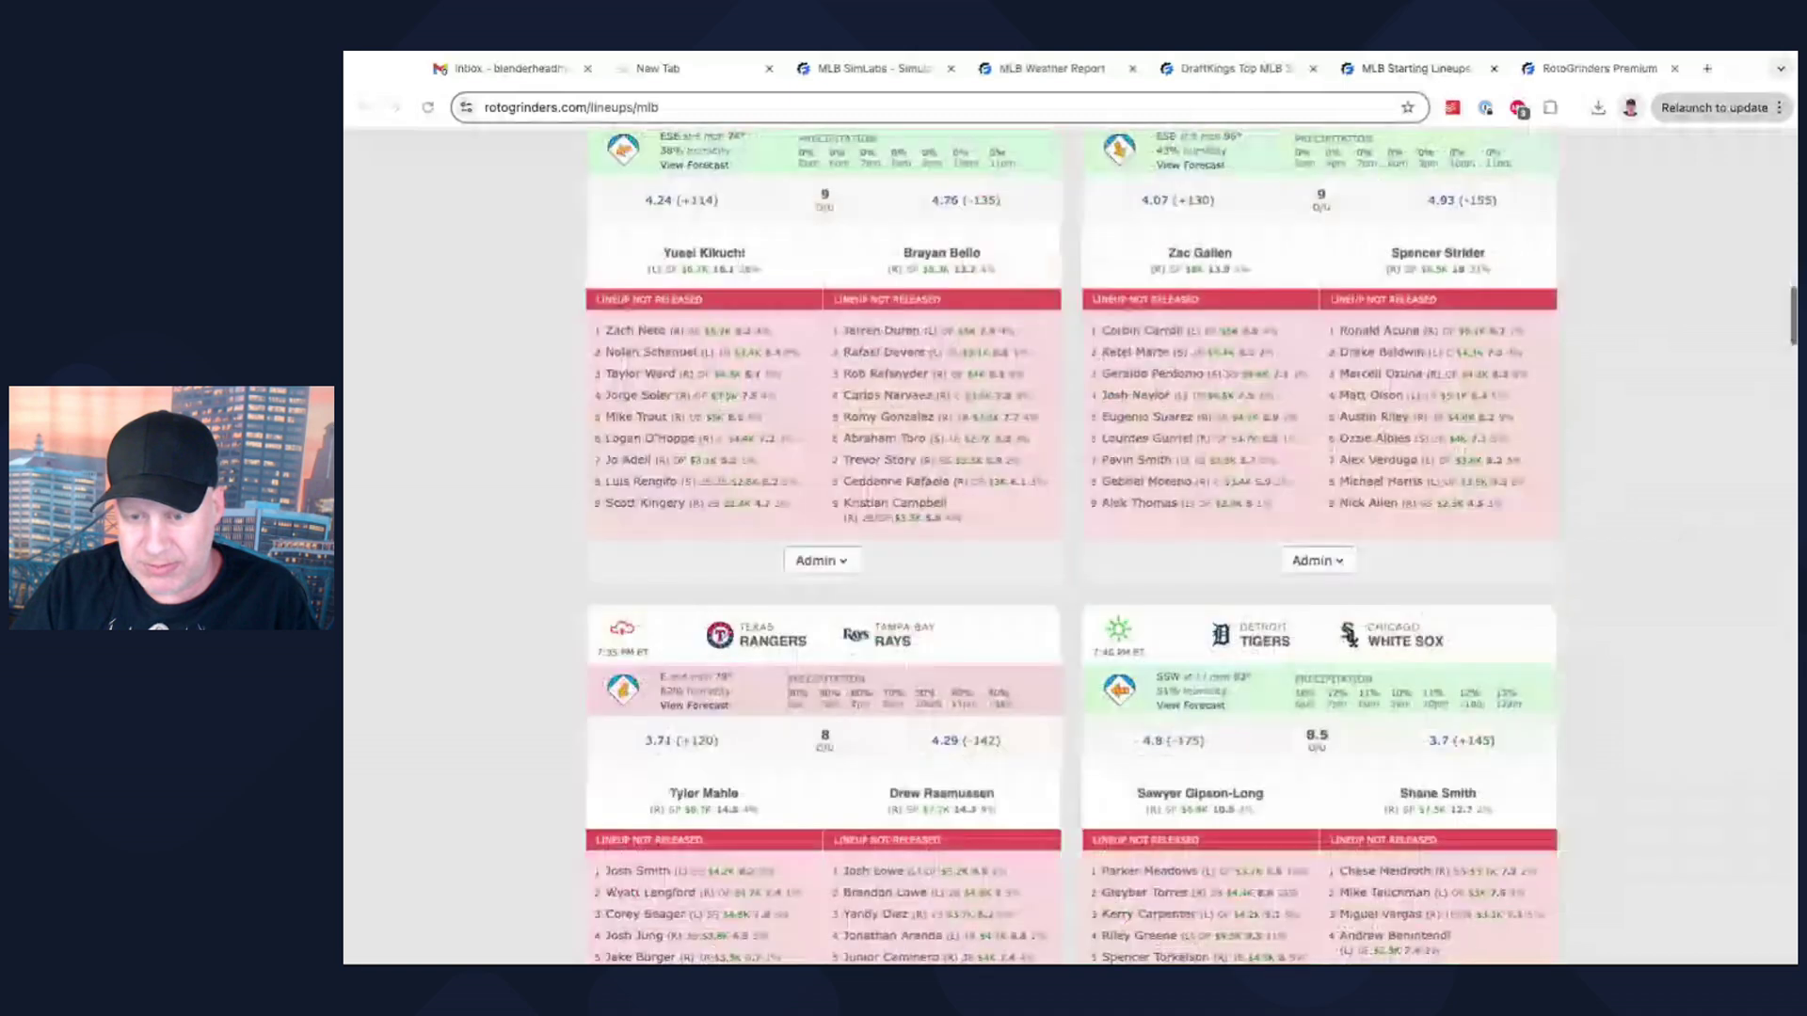
{"action": "scroll", "coordinate": [1165, 445], "scroll_direction": "down", "scroll_amount": 10}
{"action": "scroll", "coordinate": [1165, 445], "scroll_direction": "down", "scroll_amount": 1}
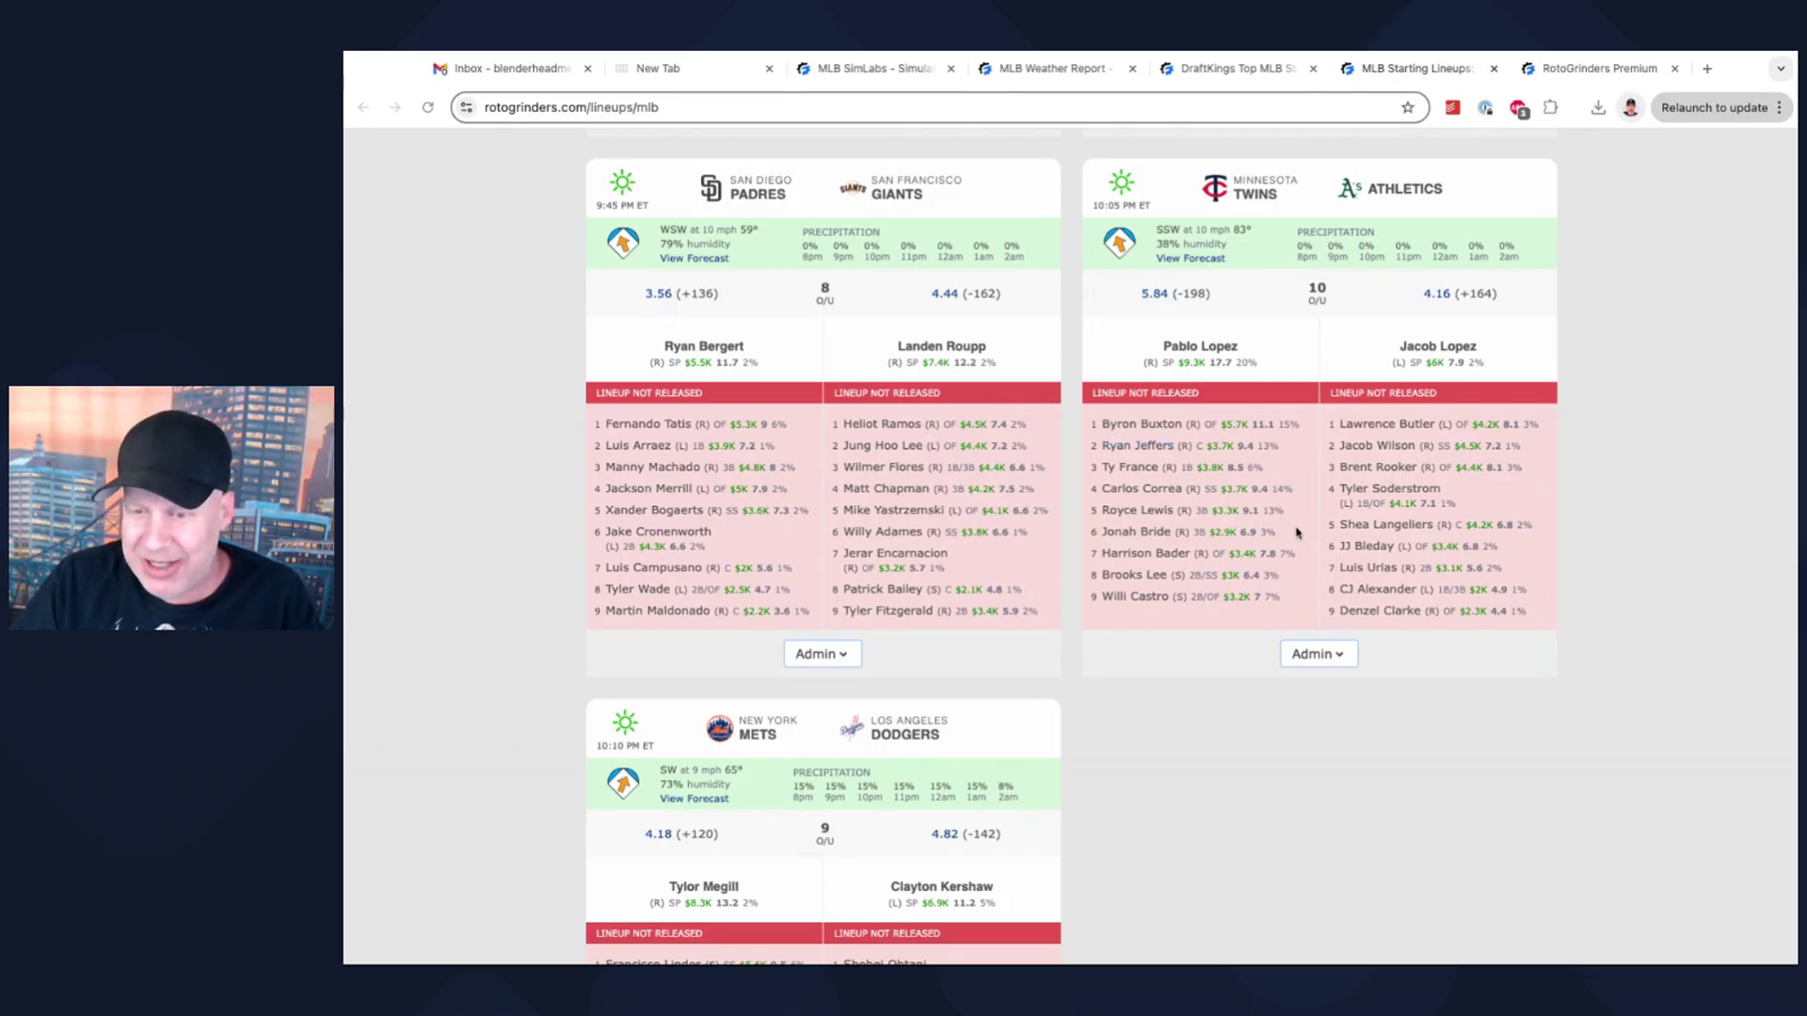
{"action": "scroll", "coordinate": [1234, 614], "scroll_direction": "down", "scroll_amount": 1}
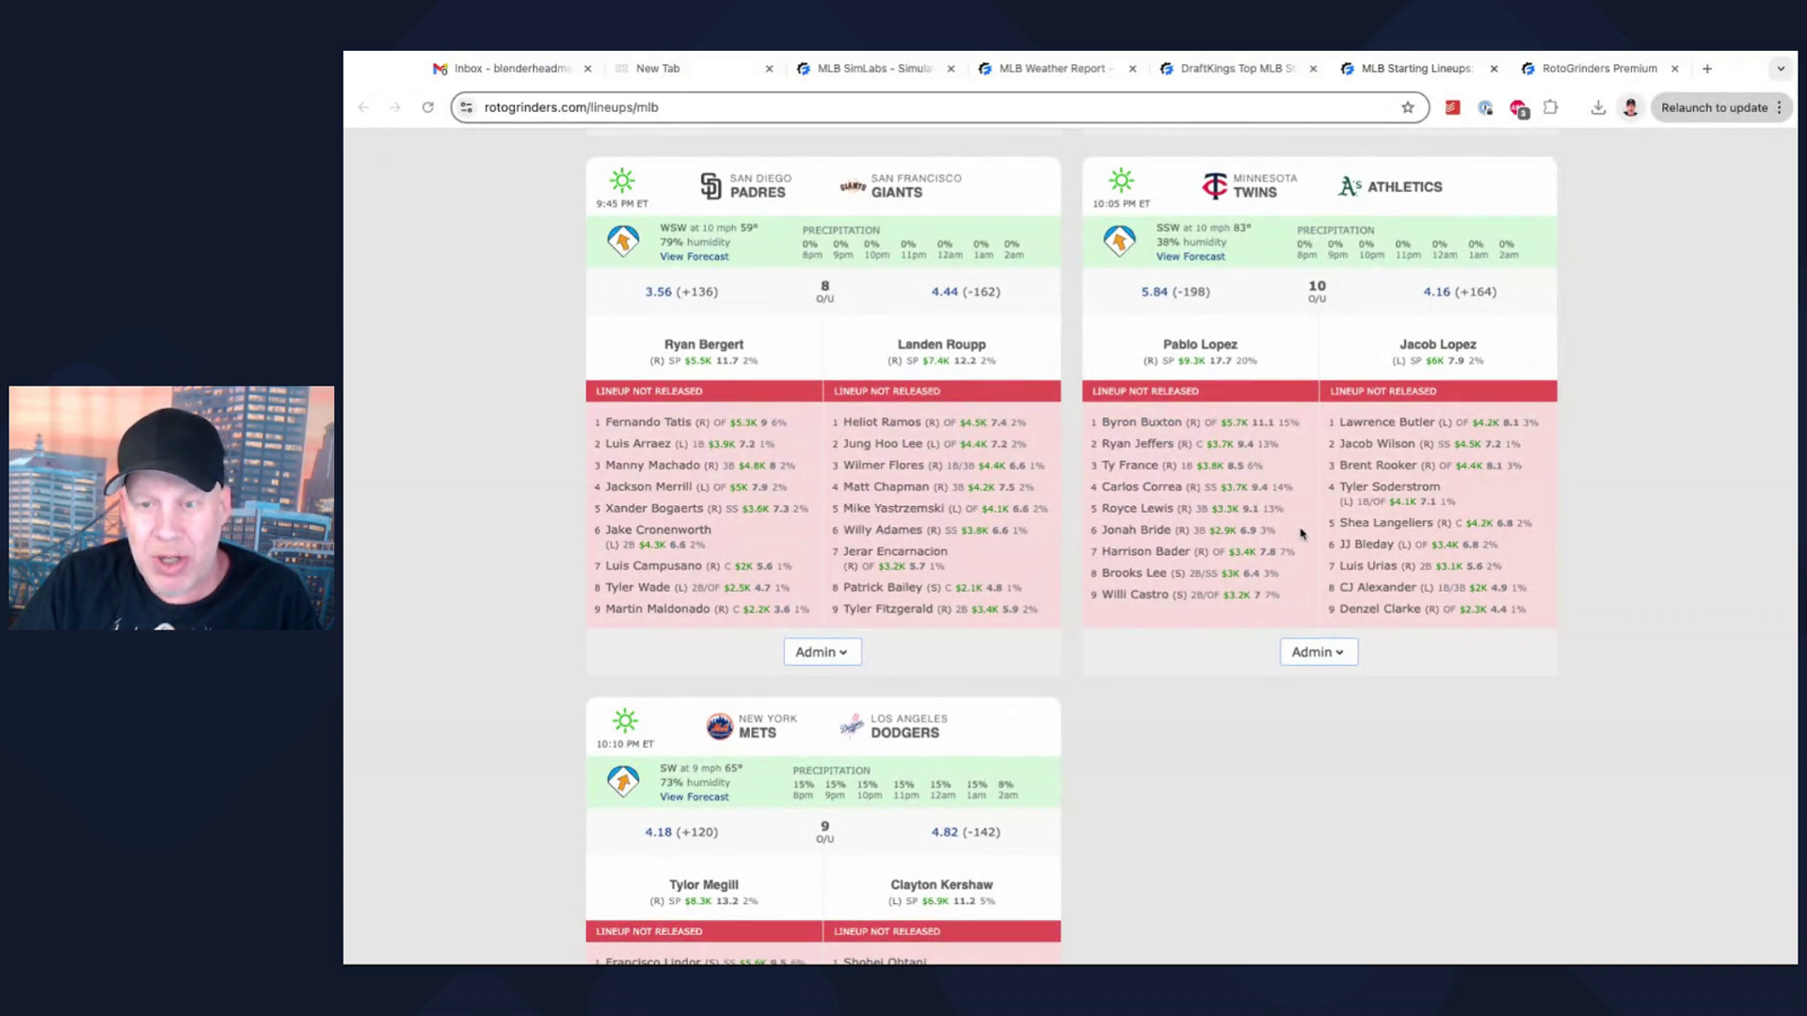
Step: Return to the top stacks grid and compare the teams' optimal percentages, ratings and top-value figures
{"action": "left_click", "coordinate": [1221, 79]}
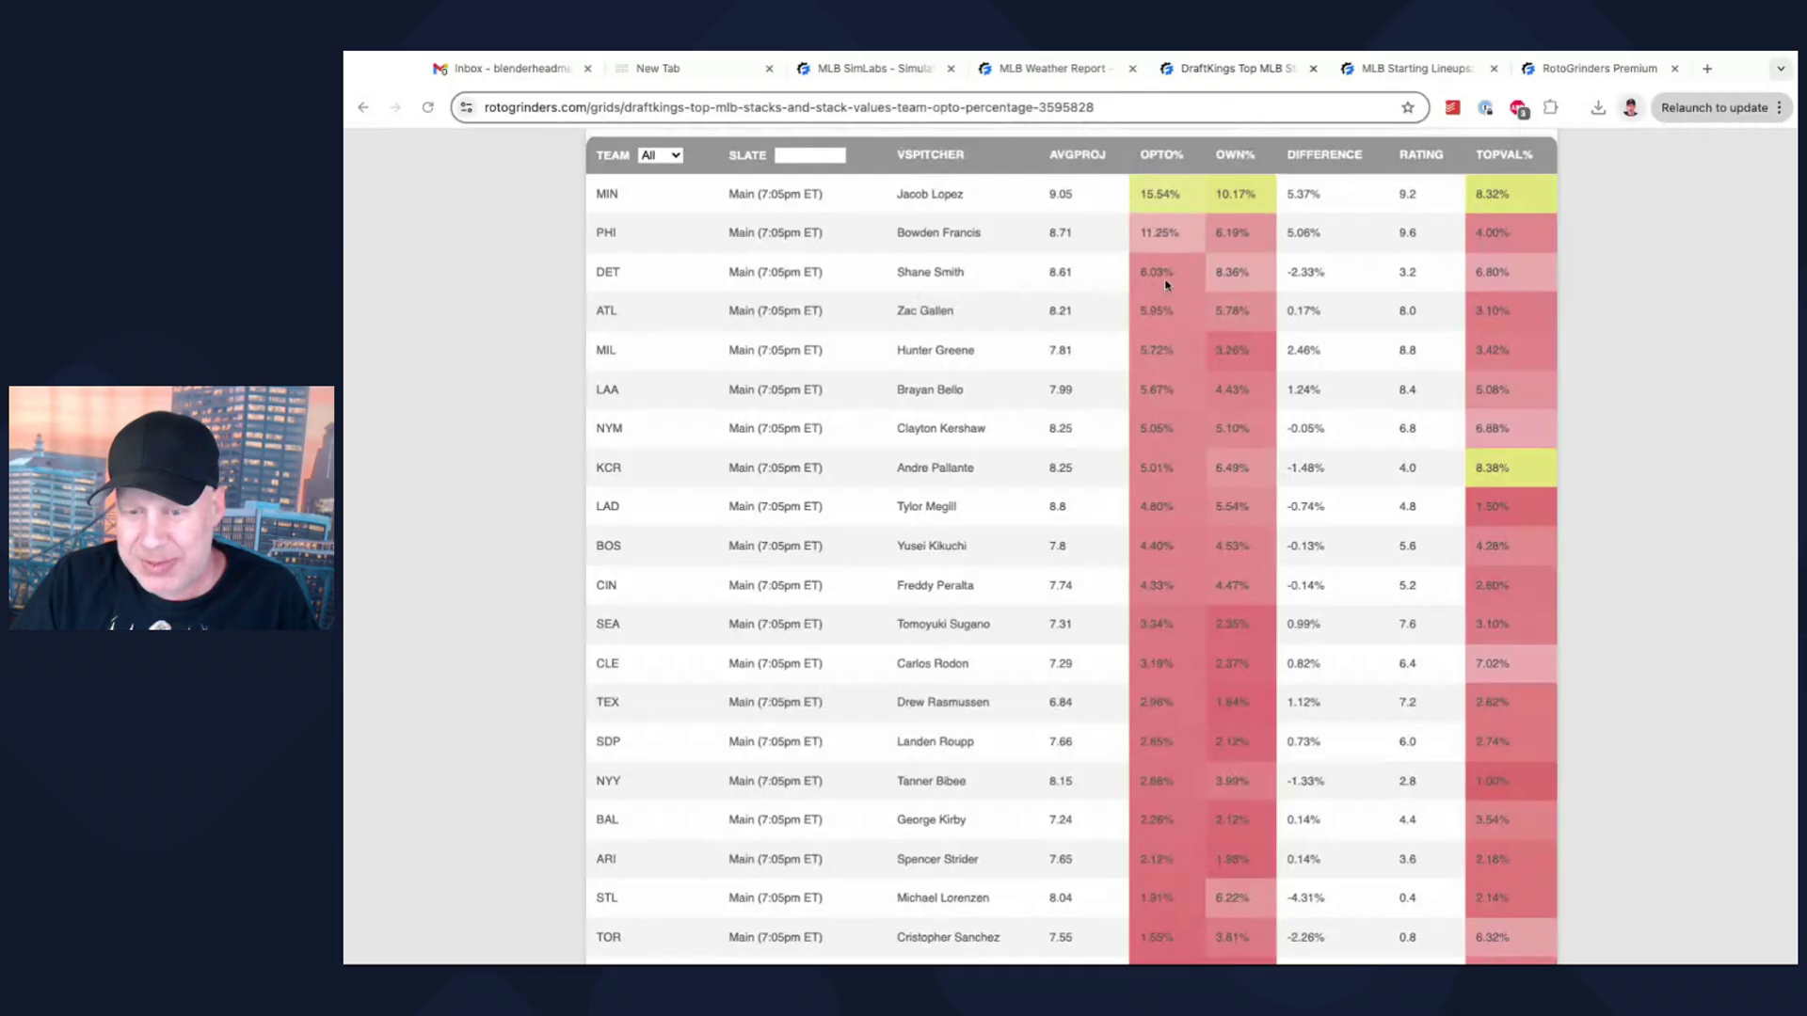
{"action": "scroll", "coordinate": [1163, 179], "scroll_direction": "down", "scroll_amount": 1}
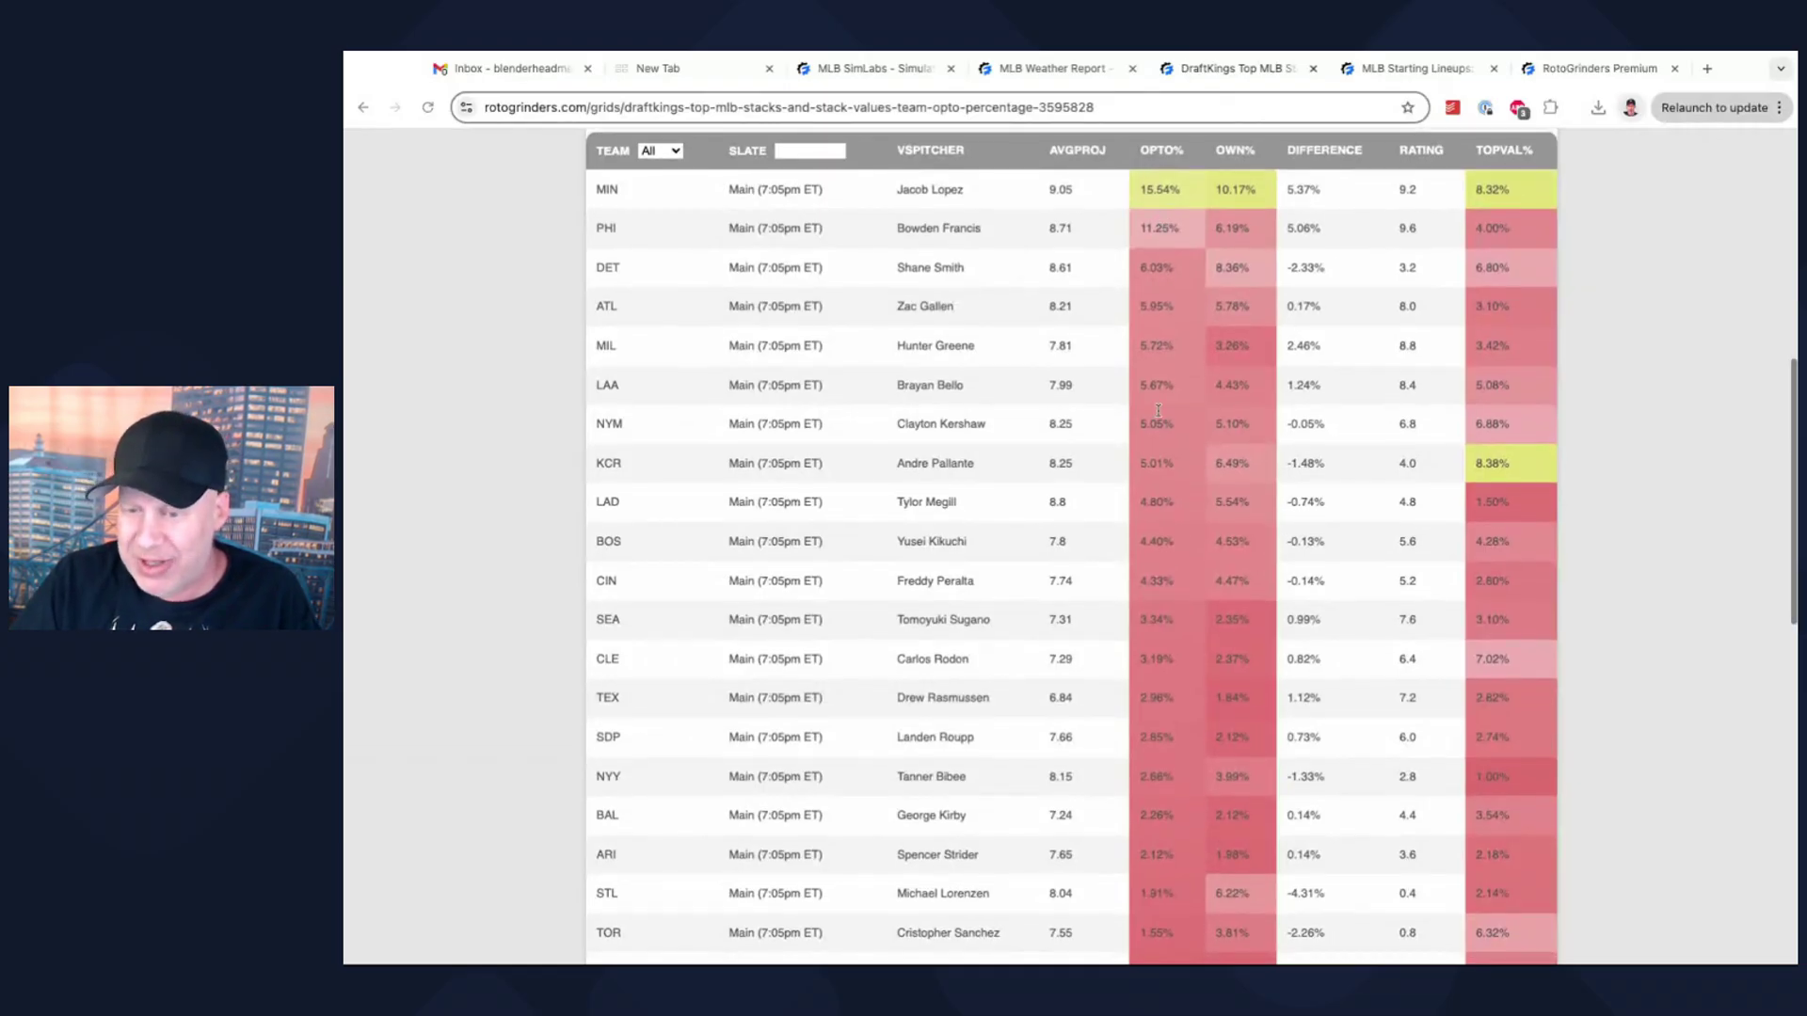
{"action": "scroll", "coordinate": [1176, 475], "scroll_direction": "up", "scroll_amount": 1}
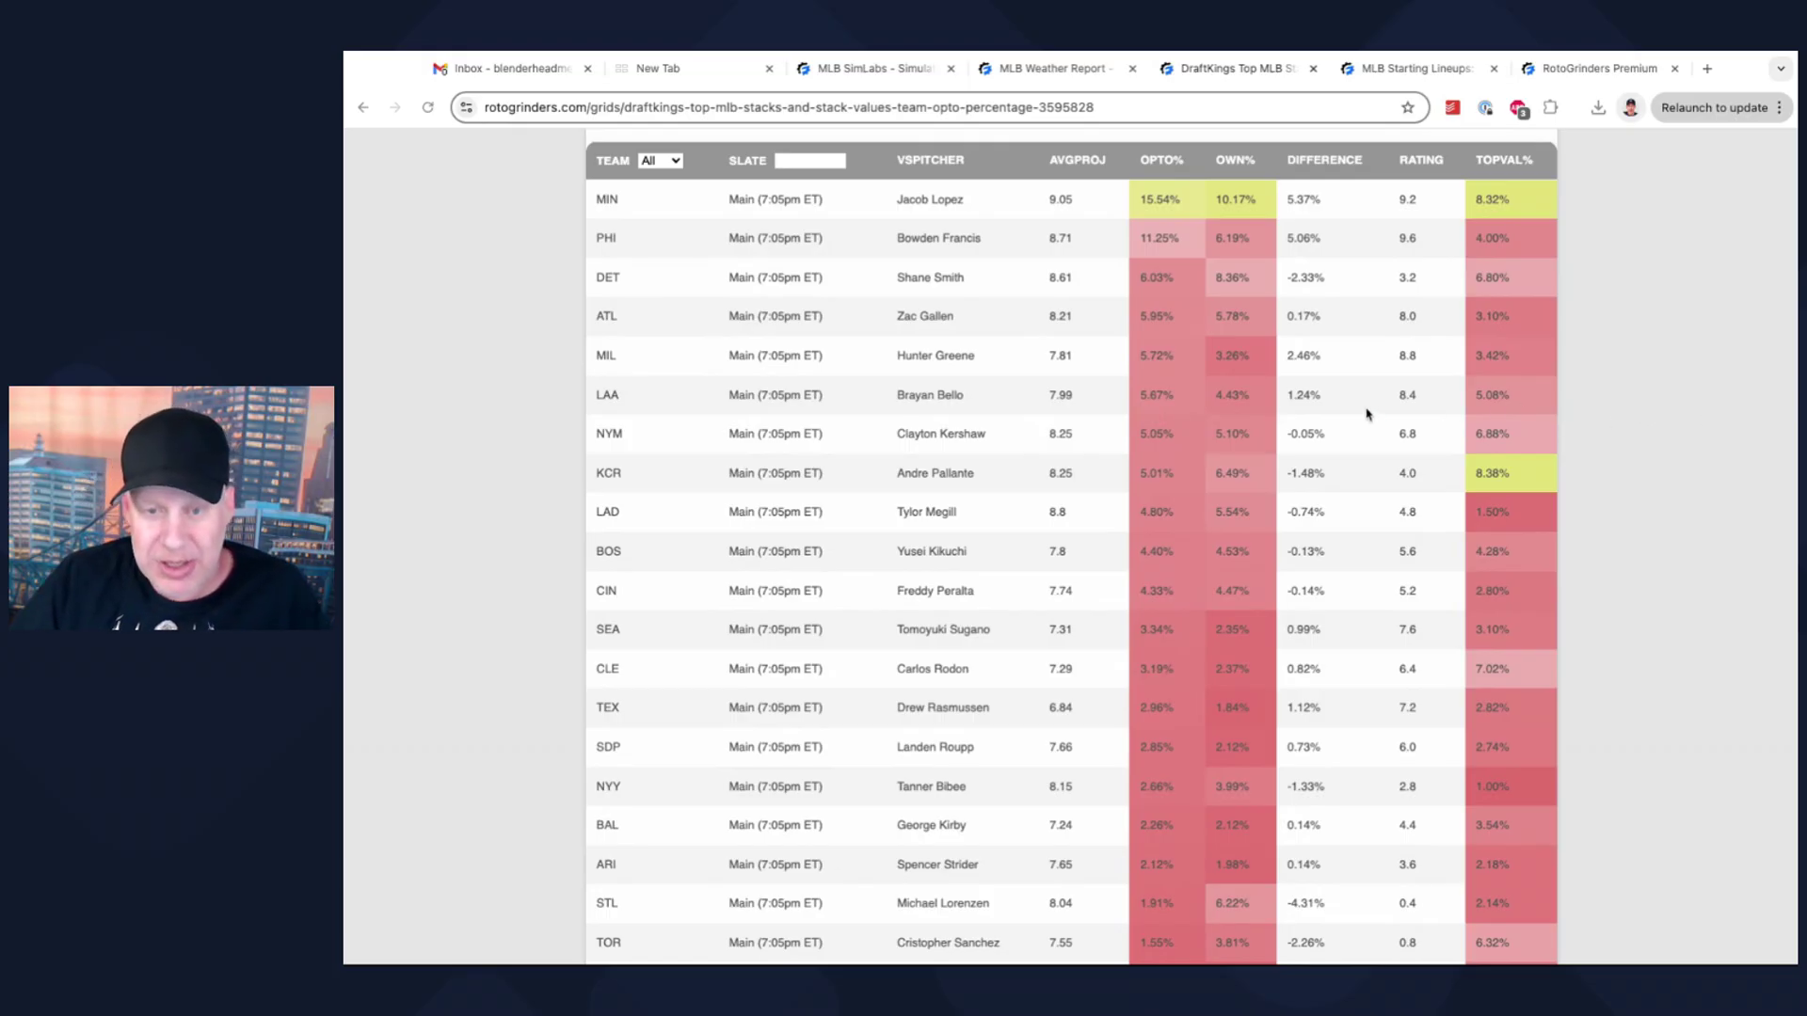
Step: Generate 150 SimLabs lineups with a minimum stack of 5, the Small Field contest type and a Medium results range
{"action": "left_click", "coordinate": [860, 71]}
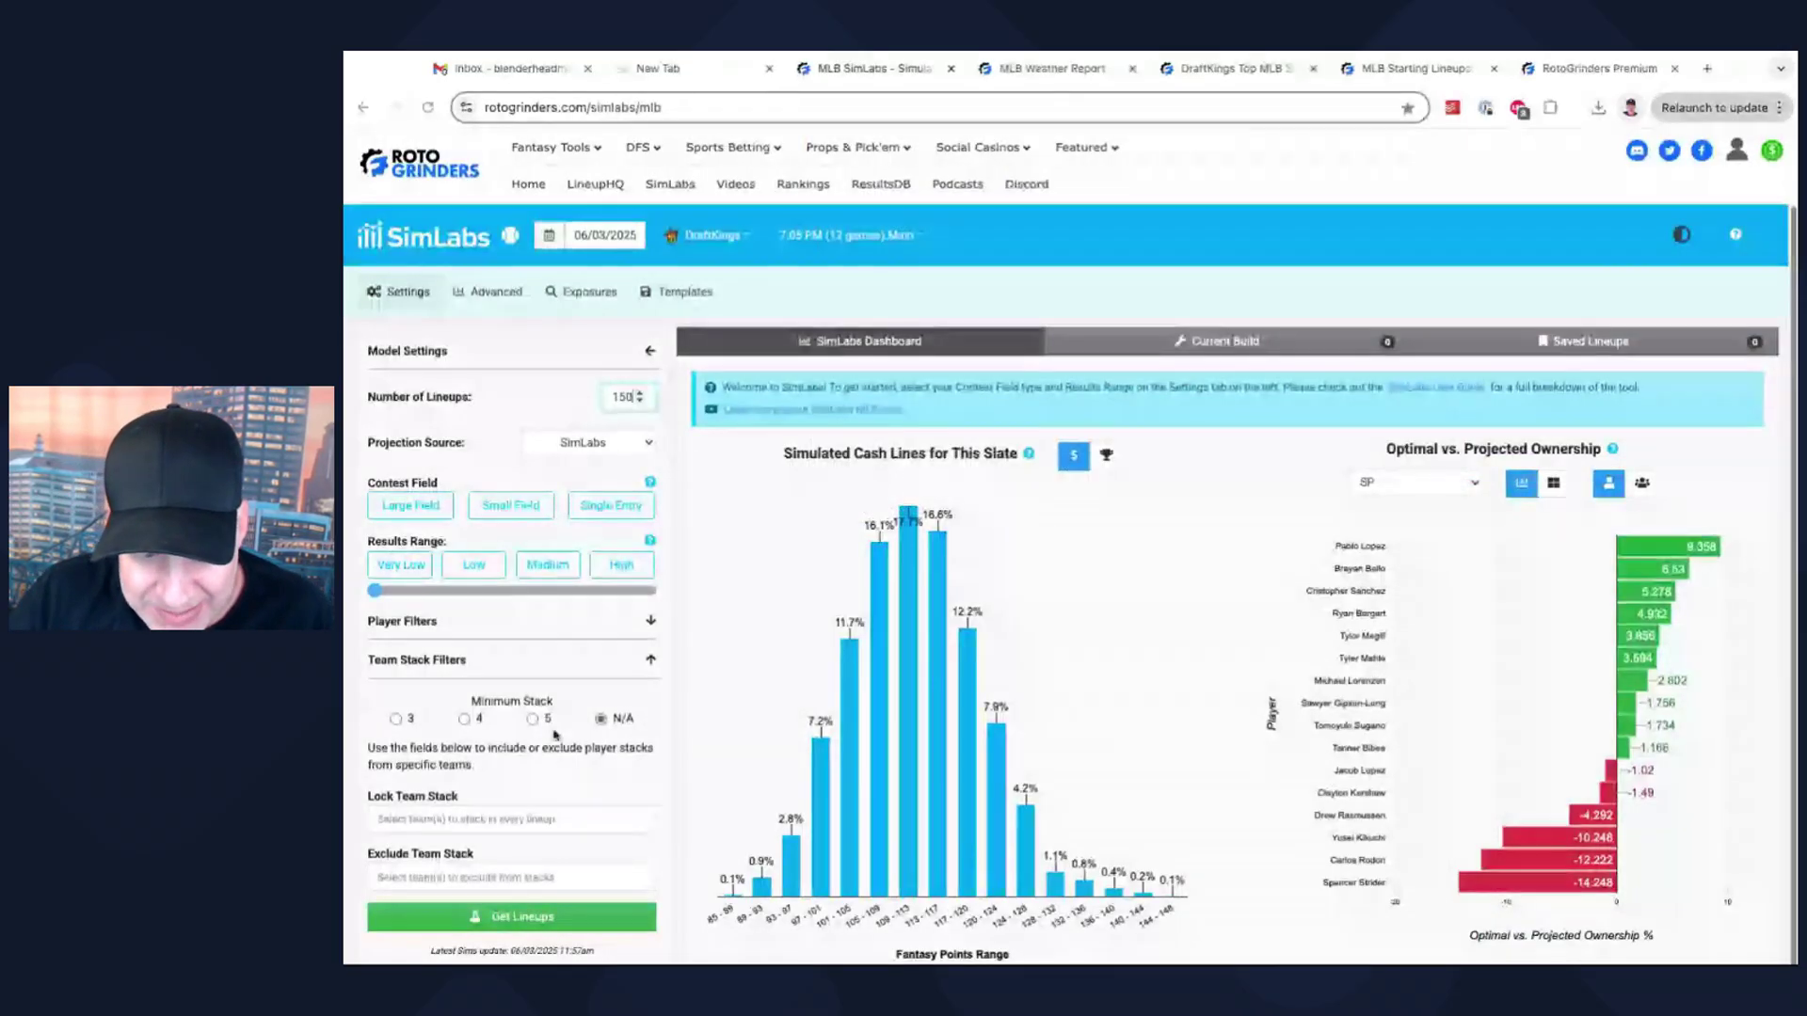
{"action": "left_click", "coordinate": [534, 720]}
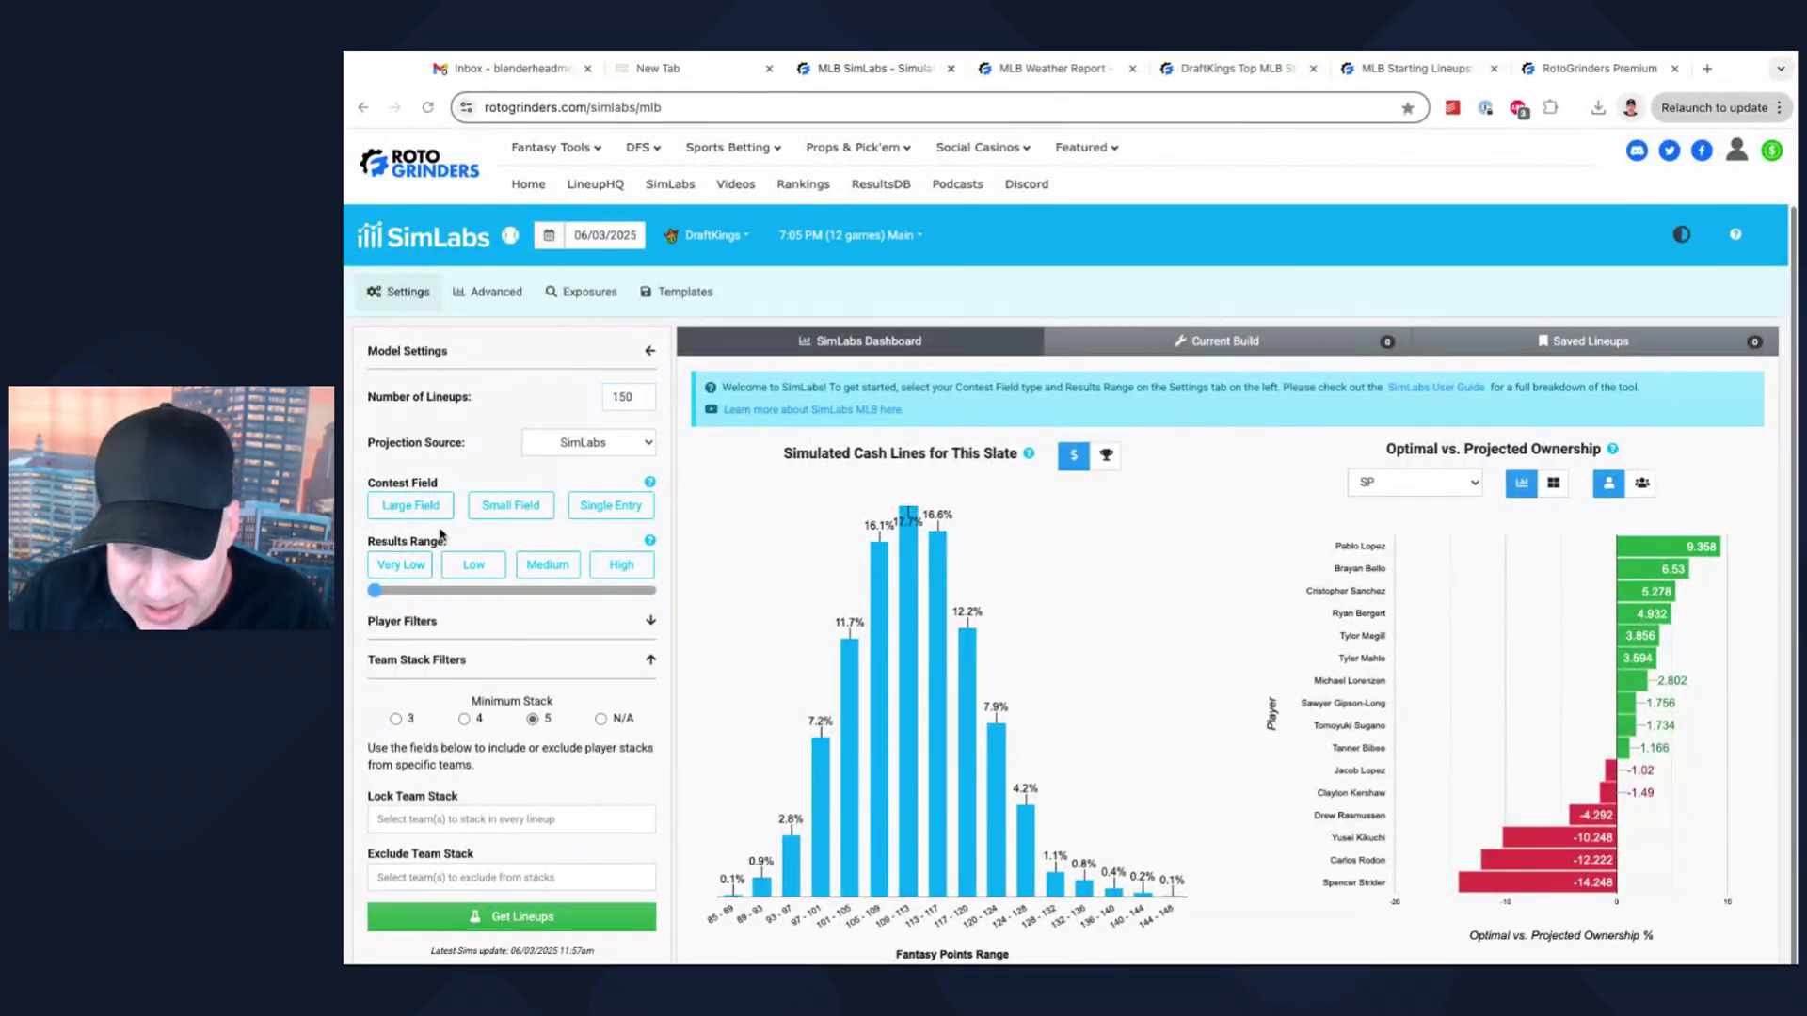
{"action": "left_click", "coordinate": [517, 514]}
{"action": "left_click", "coordinate": [476, 567]}
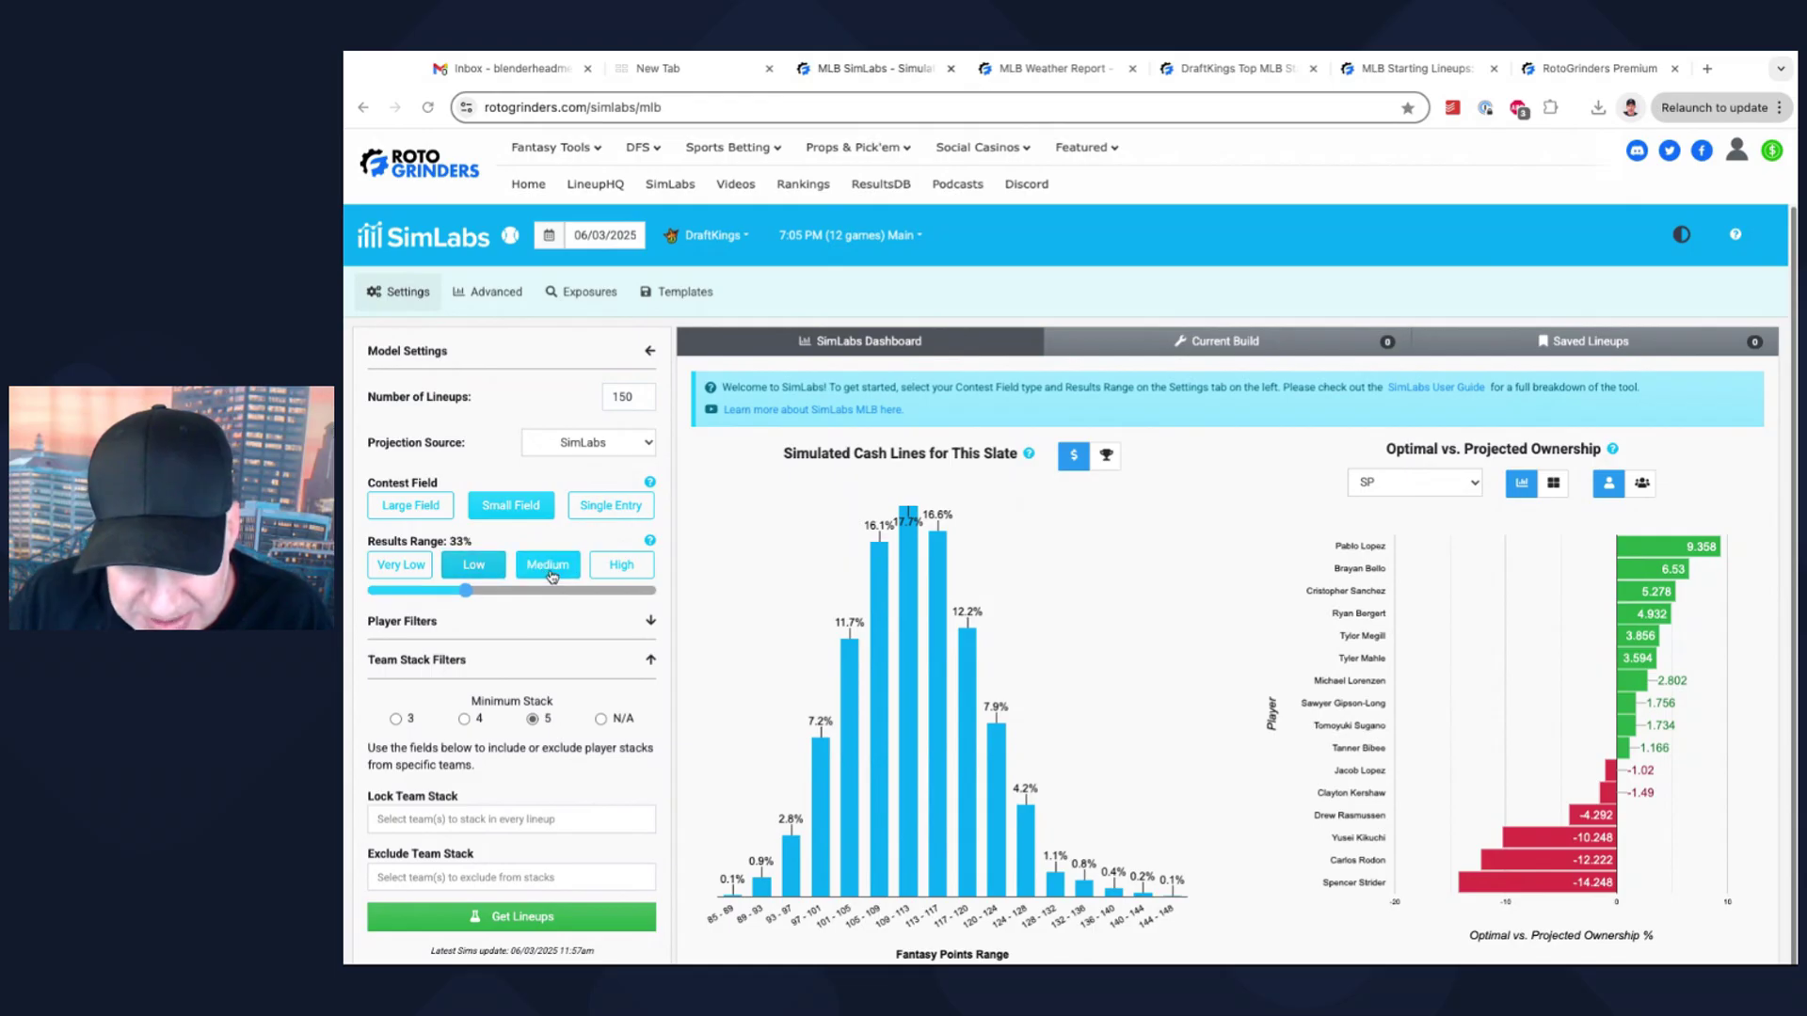
{"action": "left_click", "coordinate": [558, 574]}
{"action": "scroll", "coordinate": [585, 536], "scroll_direction": "down", "scroll_amount": 1}
{"action": "scroll", "coordinate": [585, 535], "scroll_direction": "up", "scroll_amount": 1}
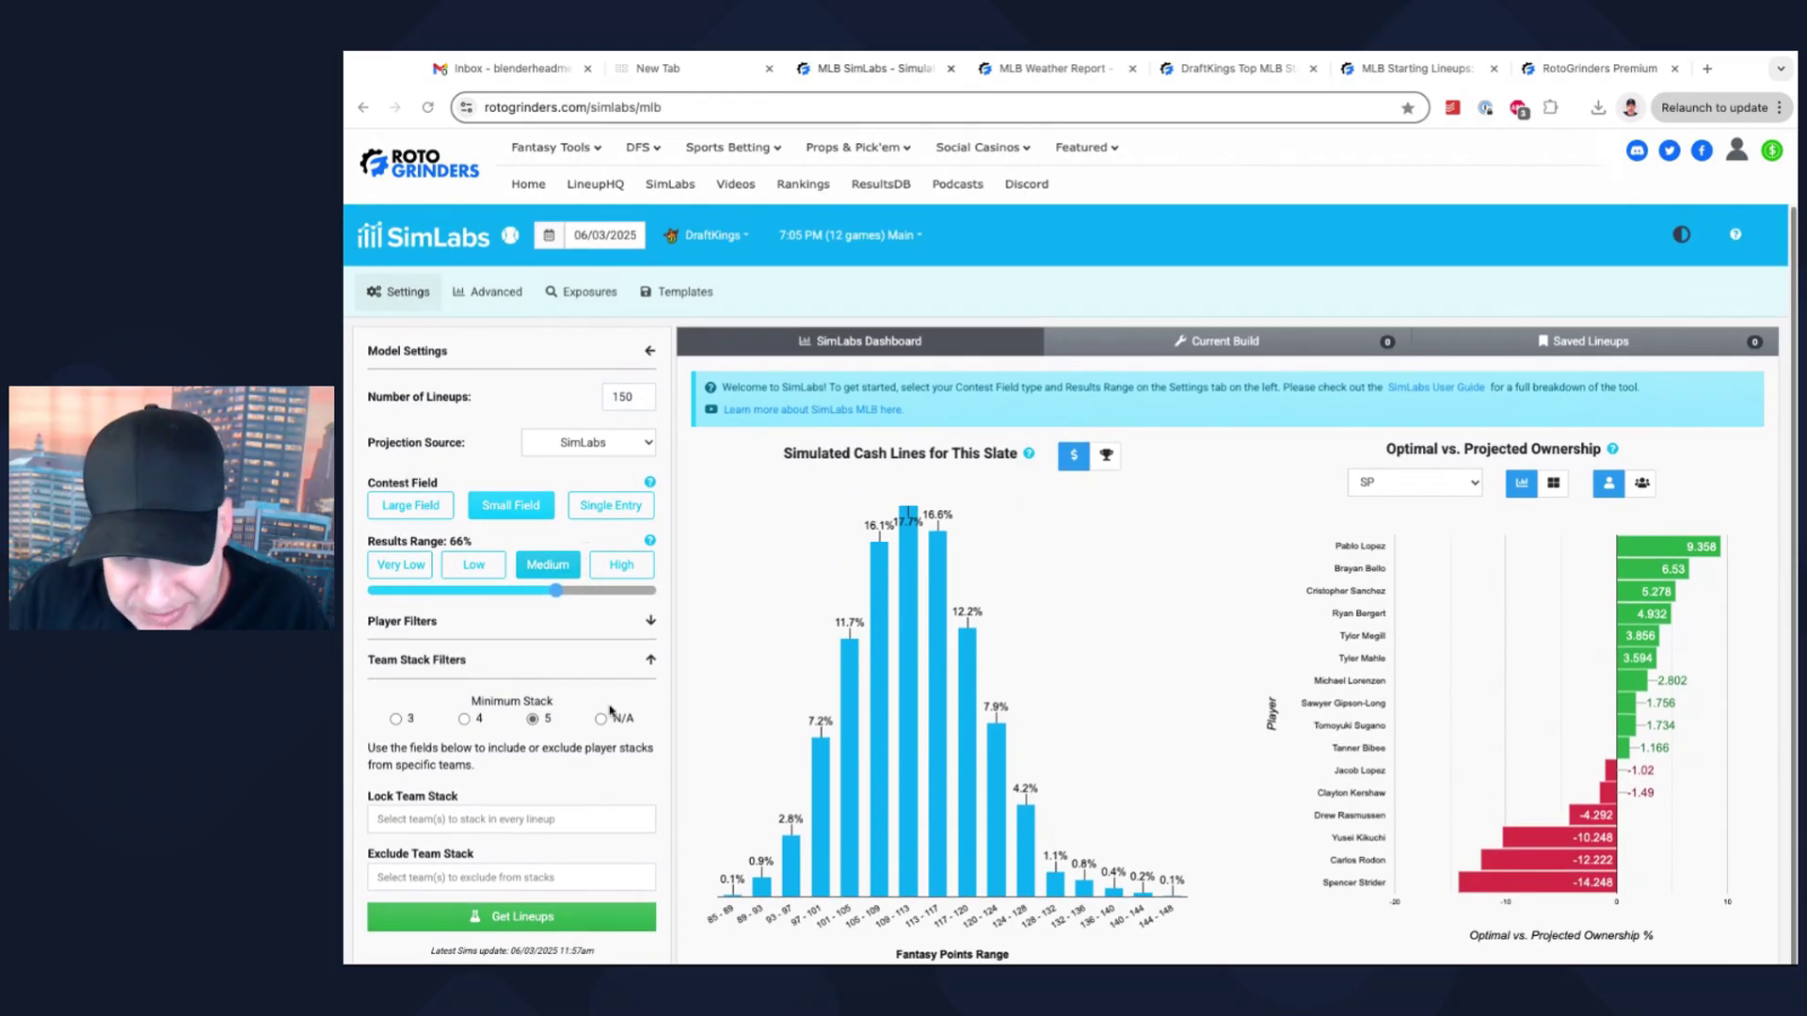
{"action": "left_click", "coordinate": [538, 925]}
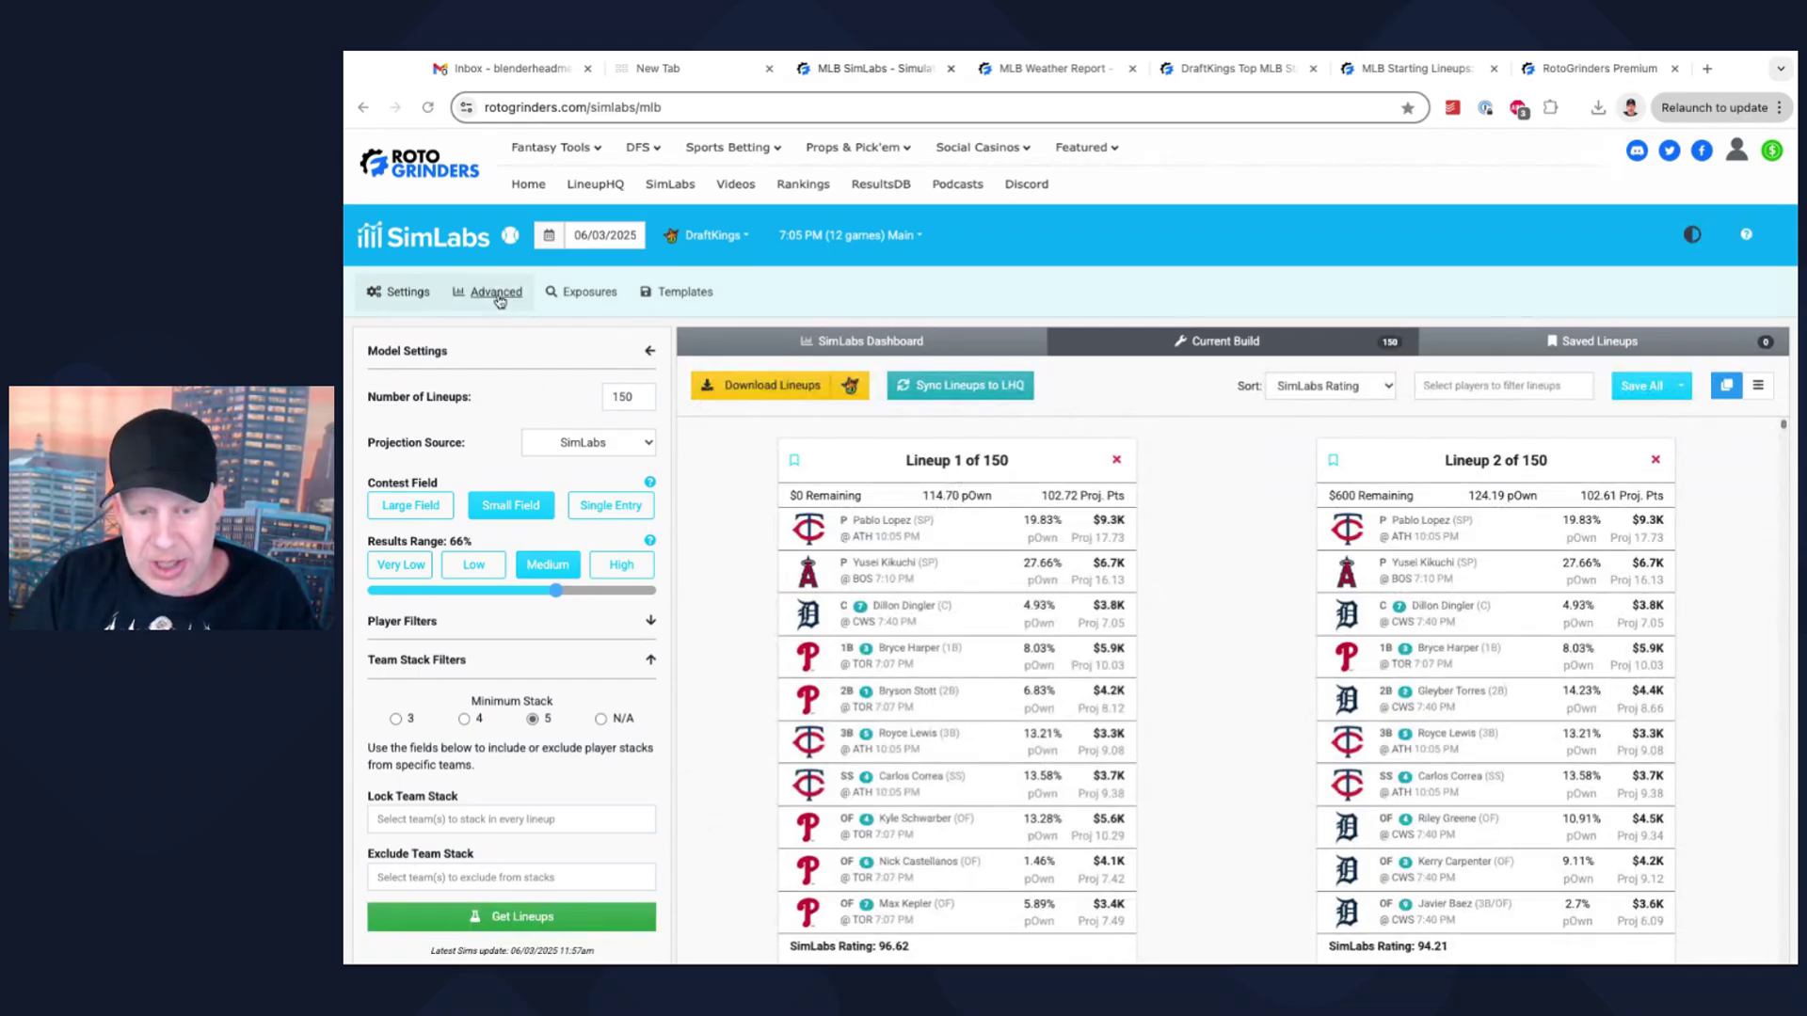
Step: Open the build's player exposures, filter them by the SP position and review the starting pitchers
{"action": "left_click", "coordinate": [565, 298]}
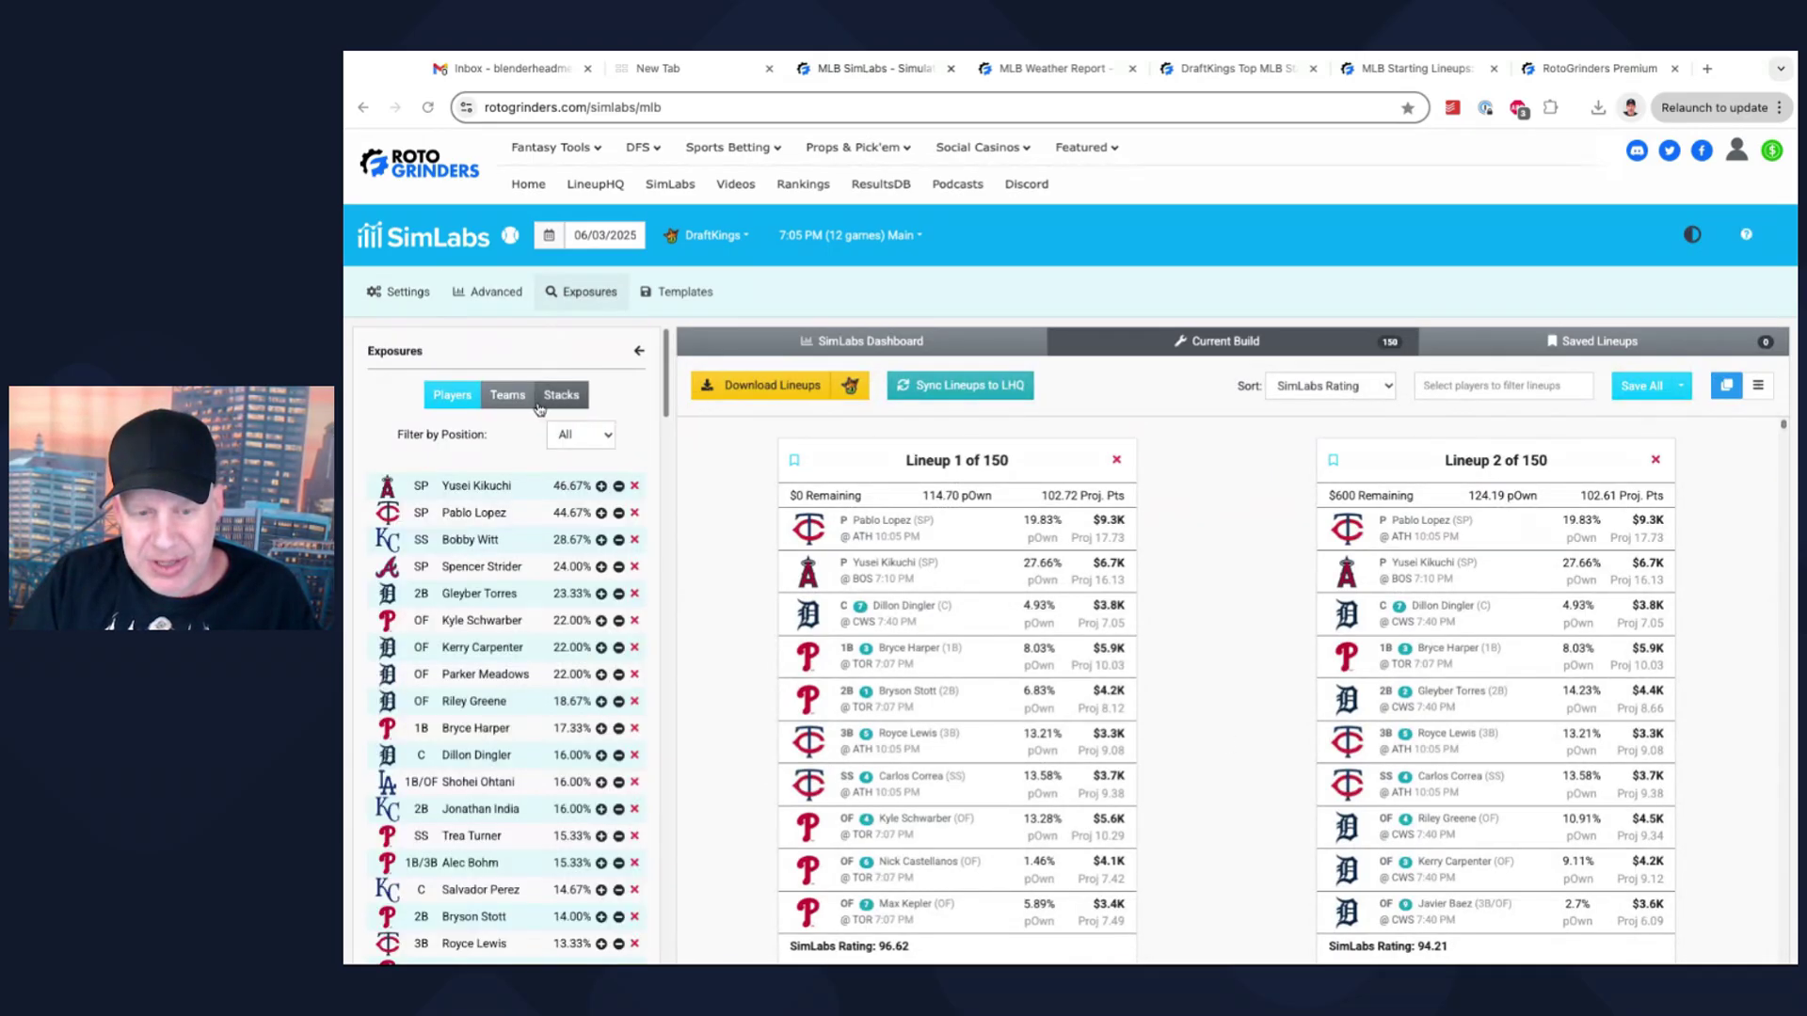
{"action": "left_click", "coordinate": [591, 442]}
{"action": "left_click", "coordinate": [635, 456]}
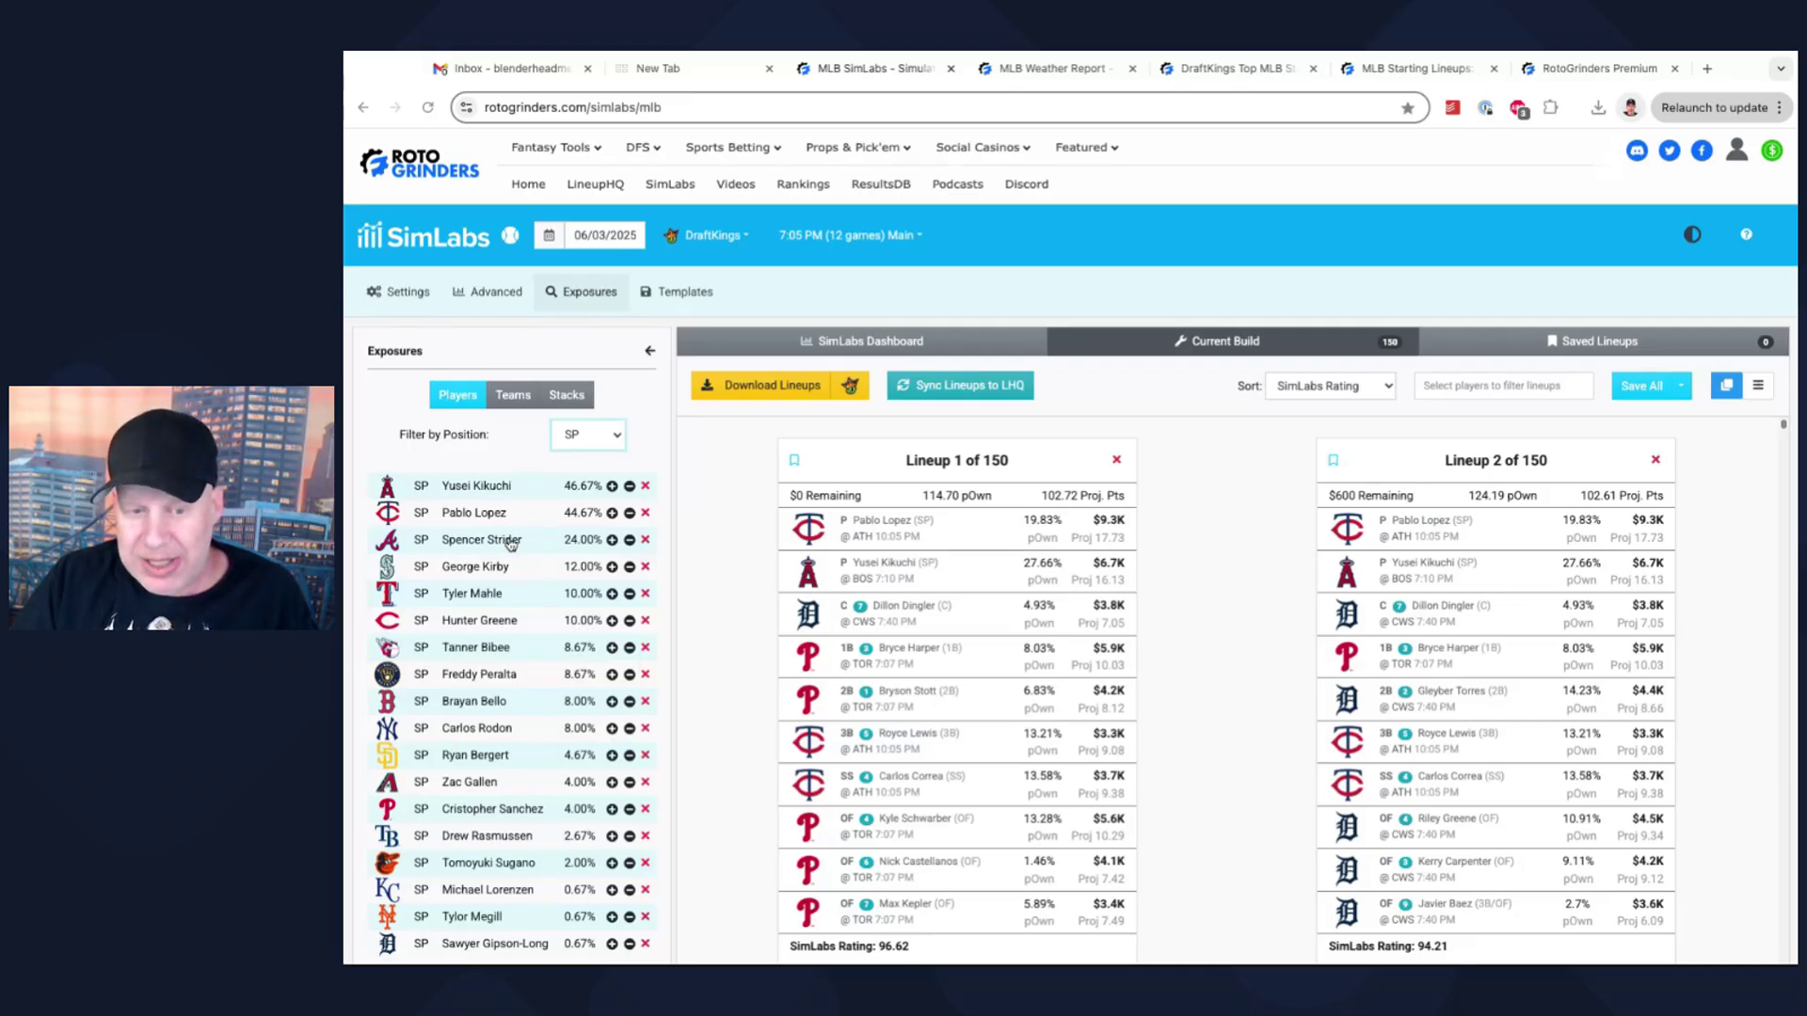
{"action": "scroll", "coordinate": [513, 547], "scroll_direction": "down", "scroll_amount": 1}
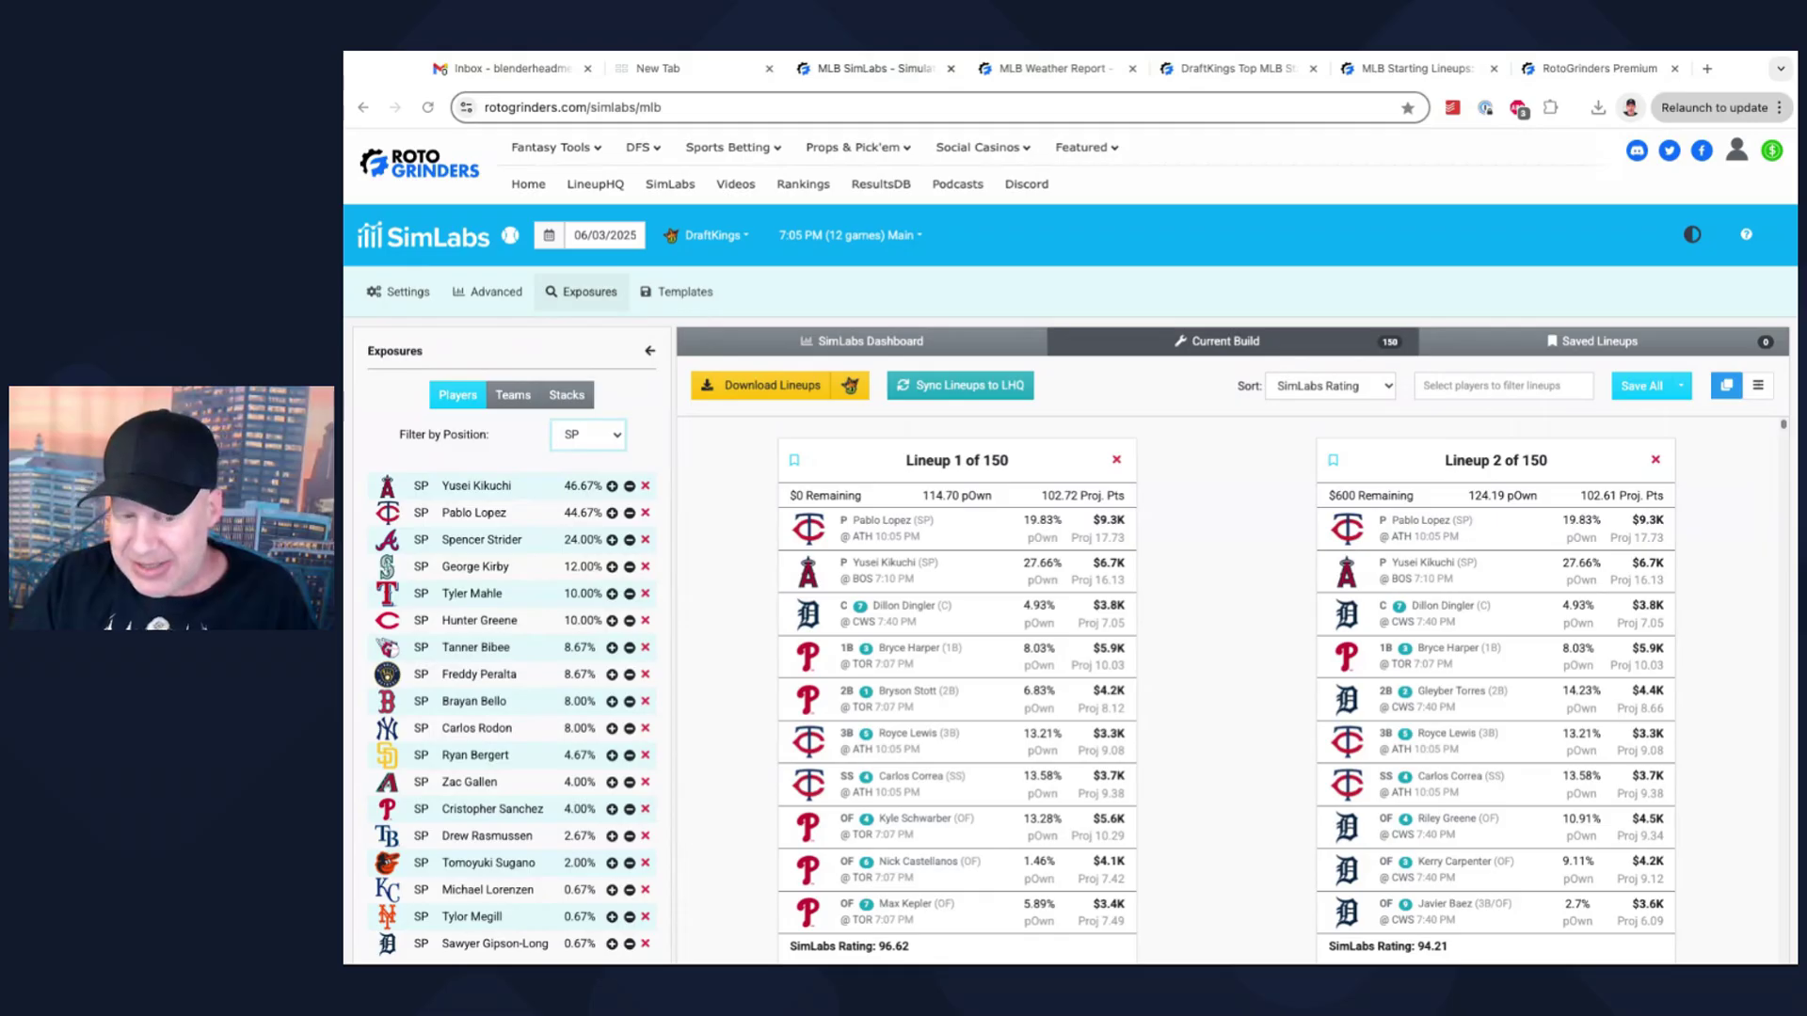
{"action": "scroll", "coordinate": [524, 498], "scroll_direction": "down", "scroll_amount": 2}
{"action": "scroll", "coordinate": [524, 498], "scroll_direction": "up", "scroll_amount": 2}
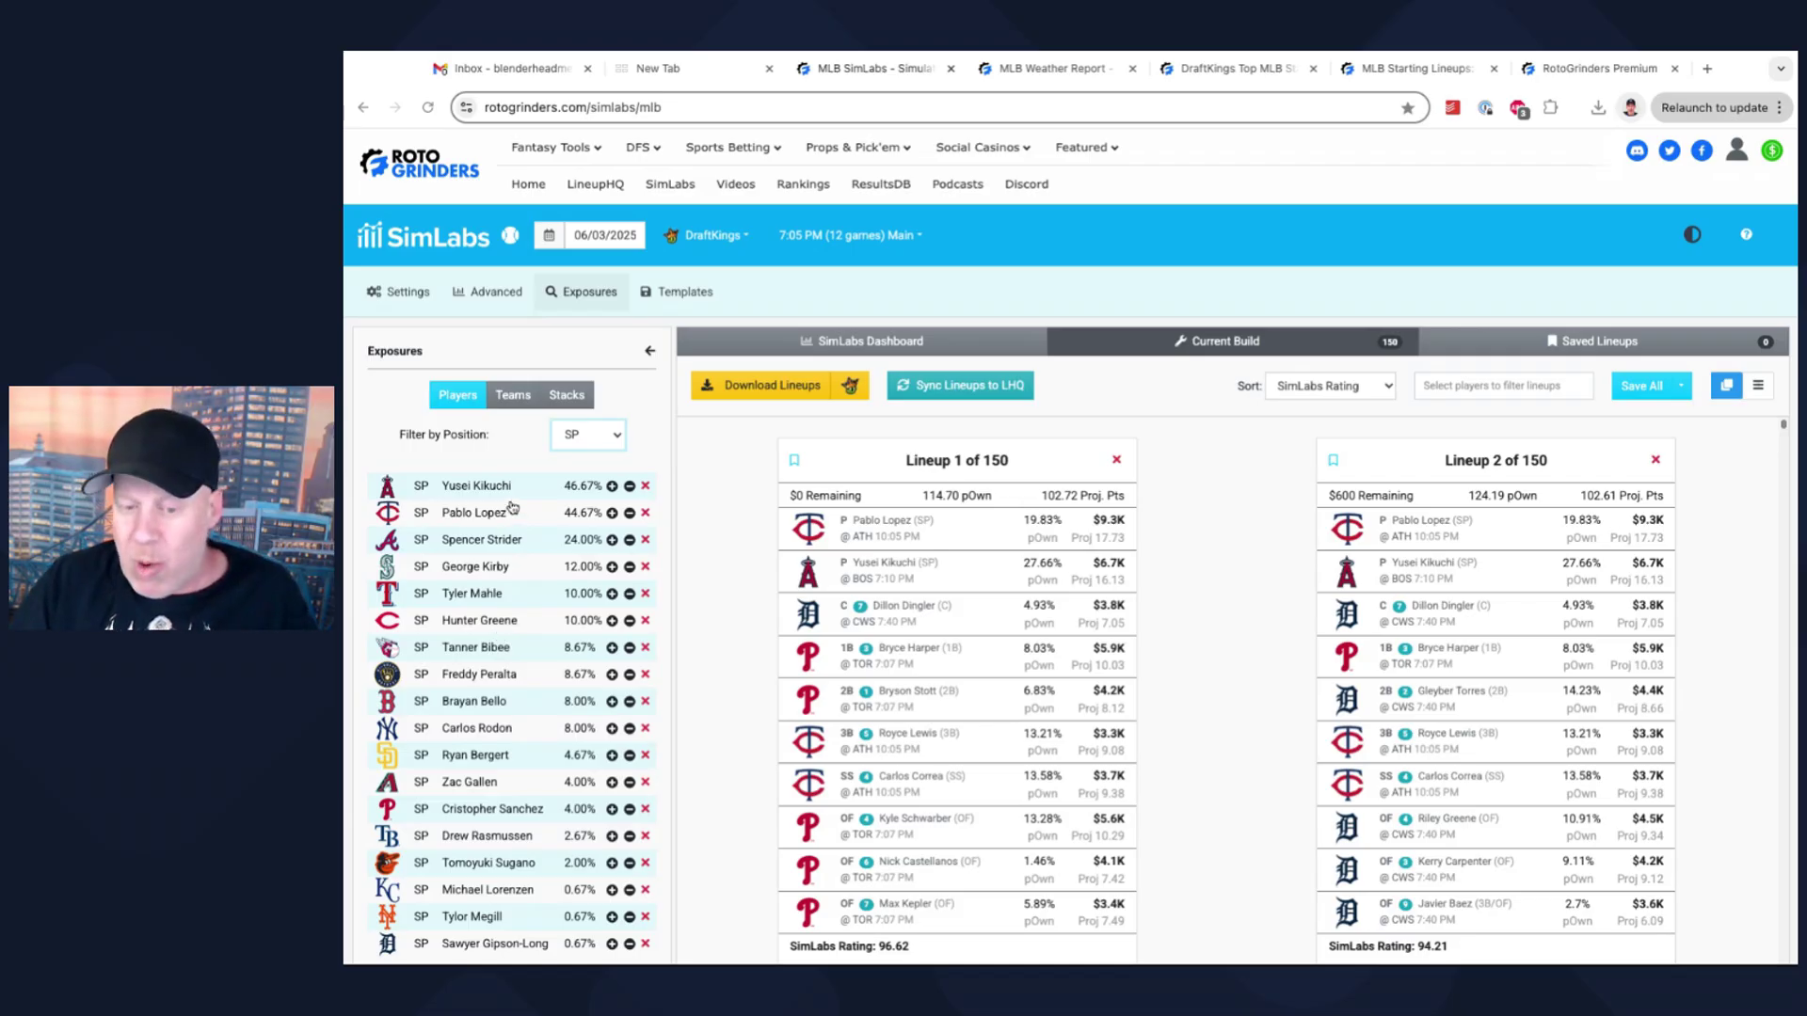
Step: Show the build's team exposures and examine the first two generated lineups
{"action": "left_click", "coordinate": [520, 399]}
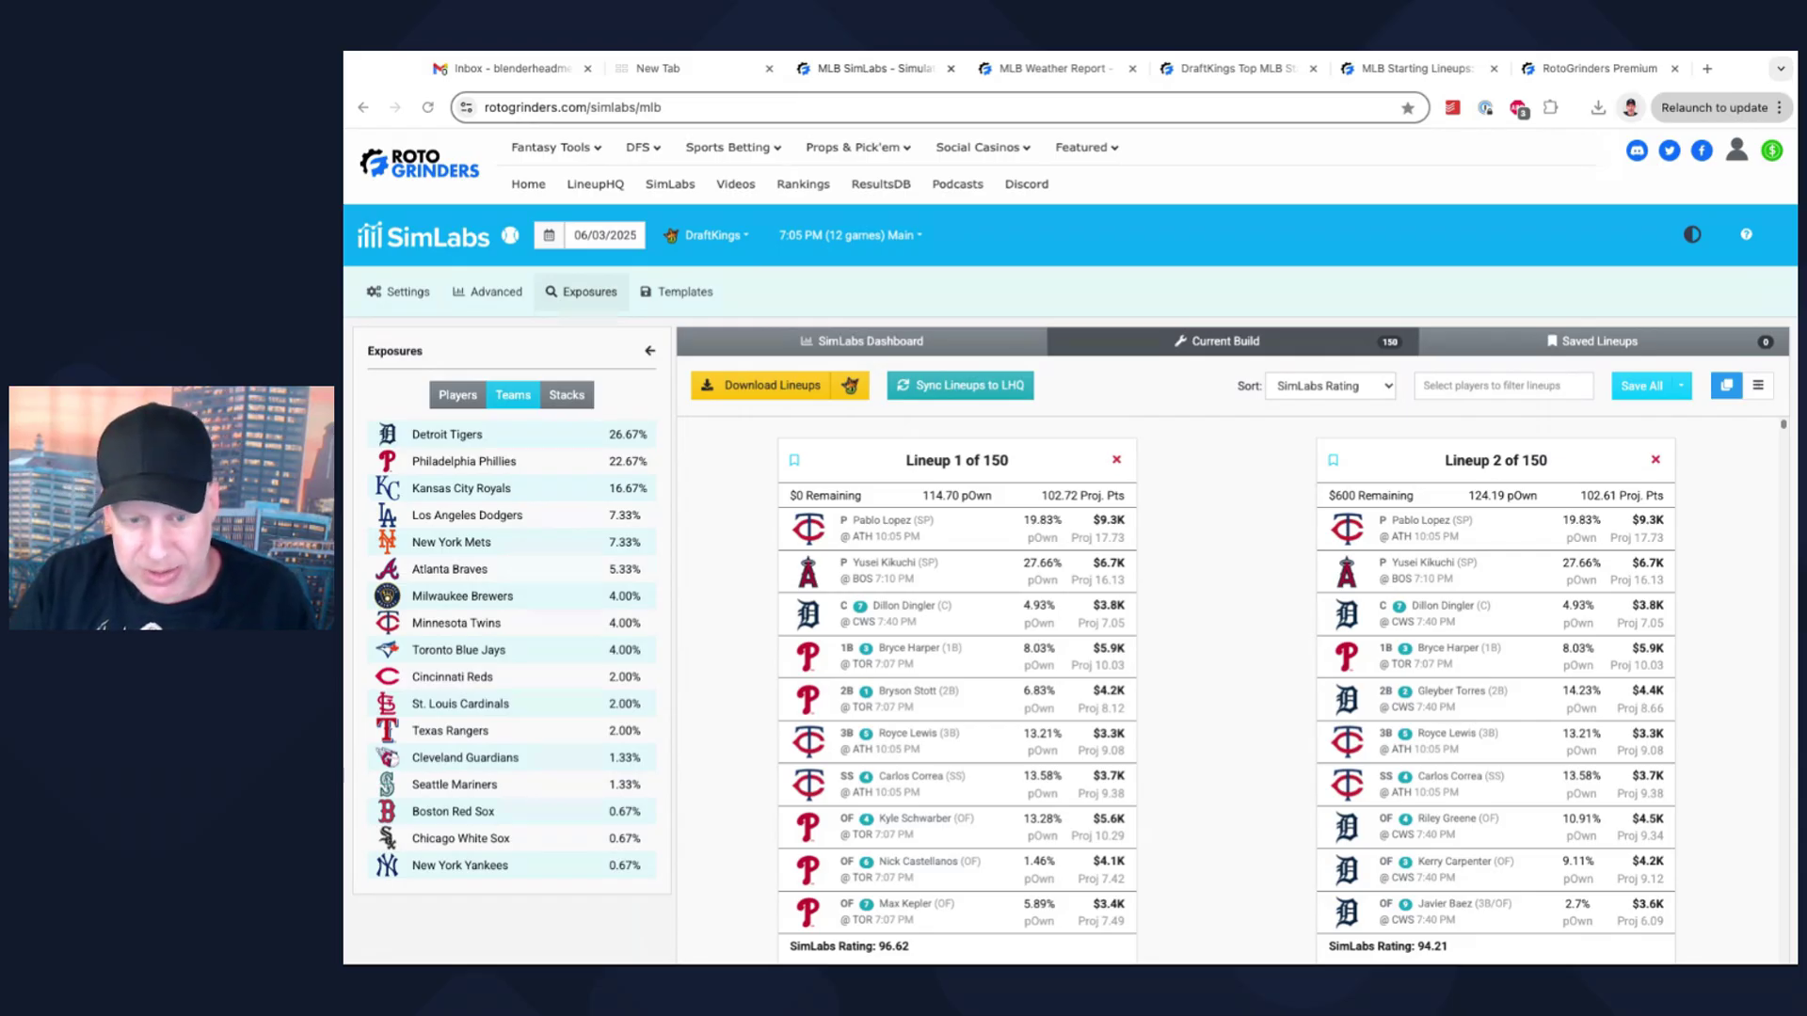
{"action": "scroll", "coordinate": [1204, 598], "scroll_direction": "down", "scroll_amount": 1}
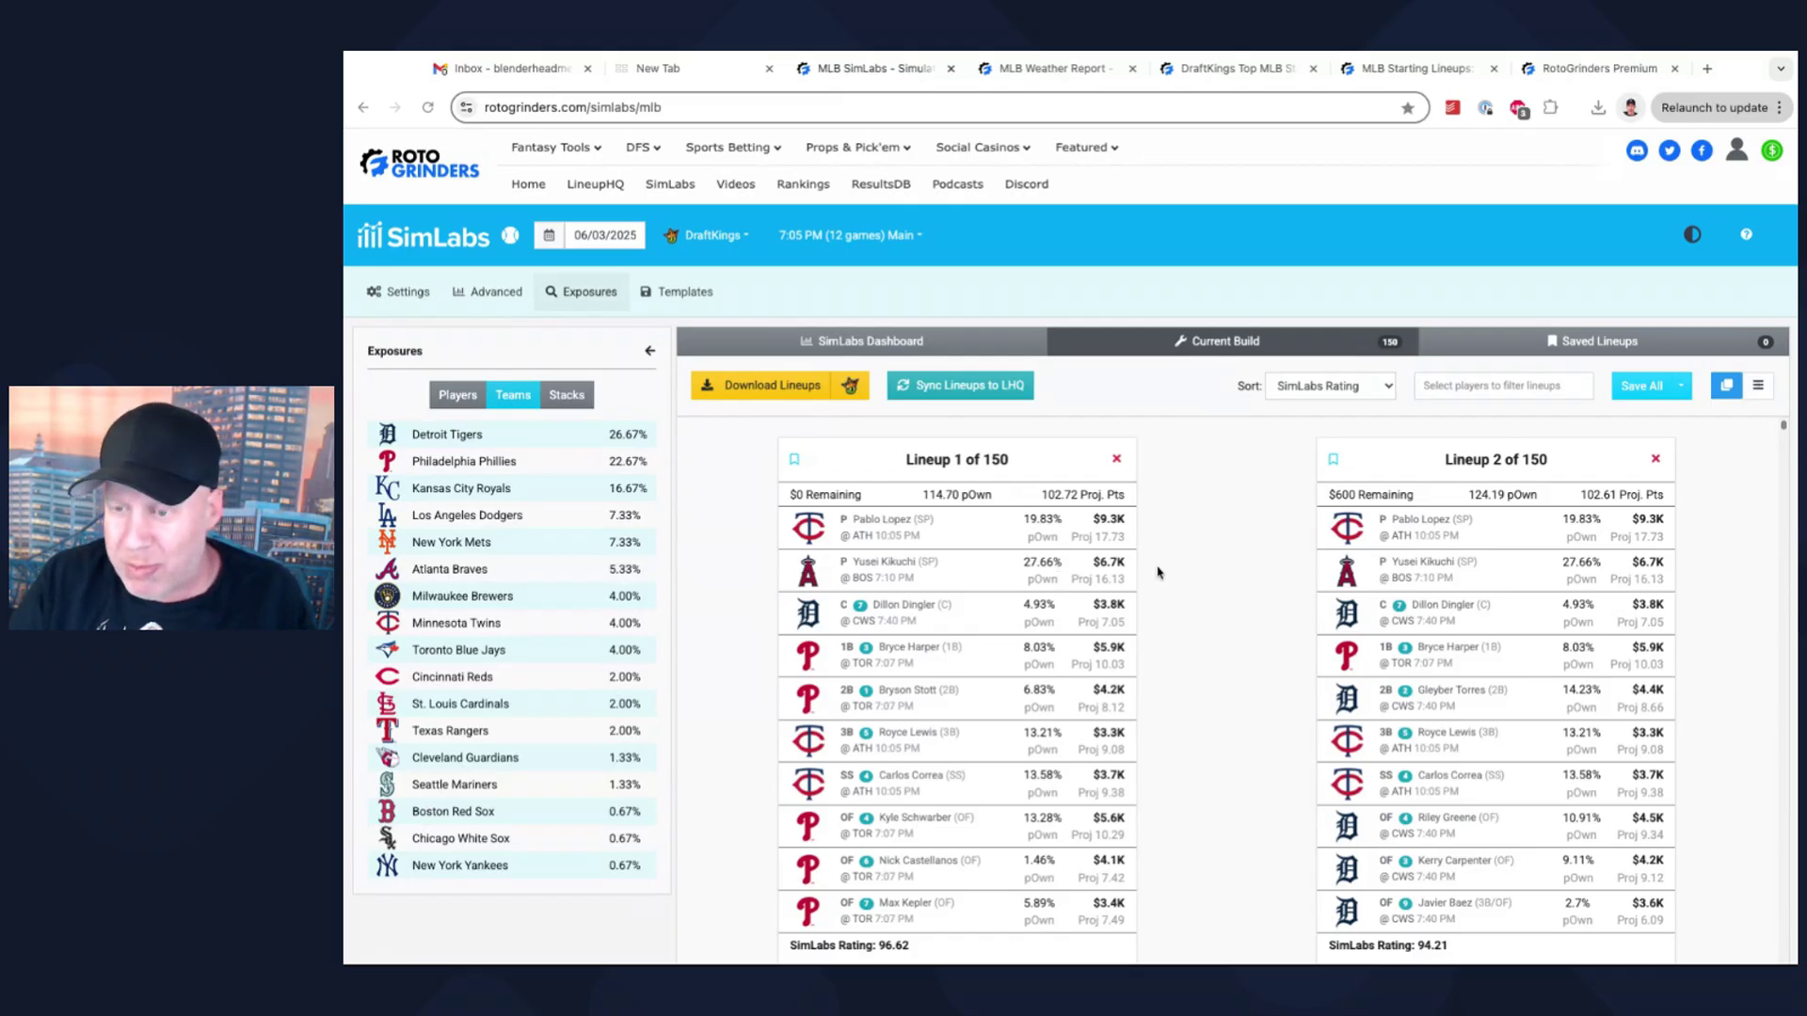
{"action": "scroll", "coordinate": [1218, 557], "scroll_direction": "down", "scroll_amount": 3}
{"action": "scroll", "coordinate": [1219, 557], "scroll_direction": "up", "scroll_amount": 2}
{"action": "scroll", "coordinate": [1219, 557], "scroll_direction": "up", "scroll_amount": 1}
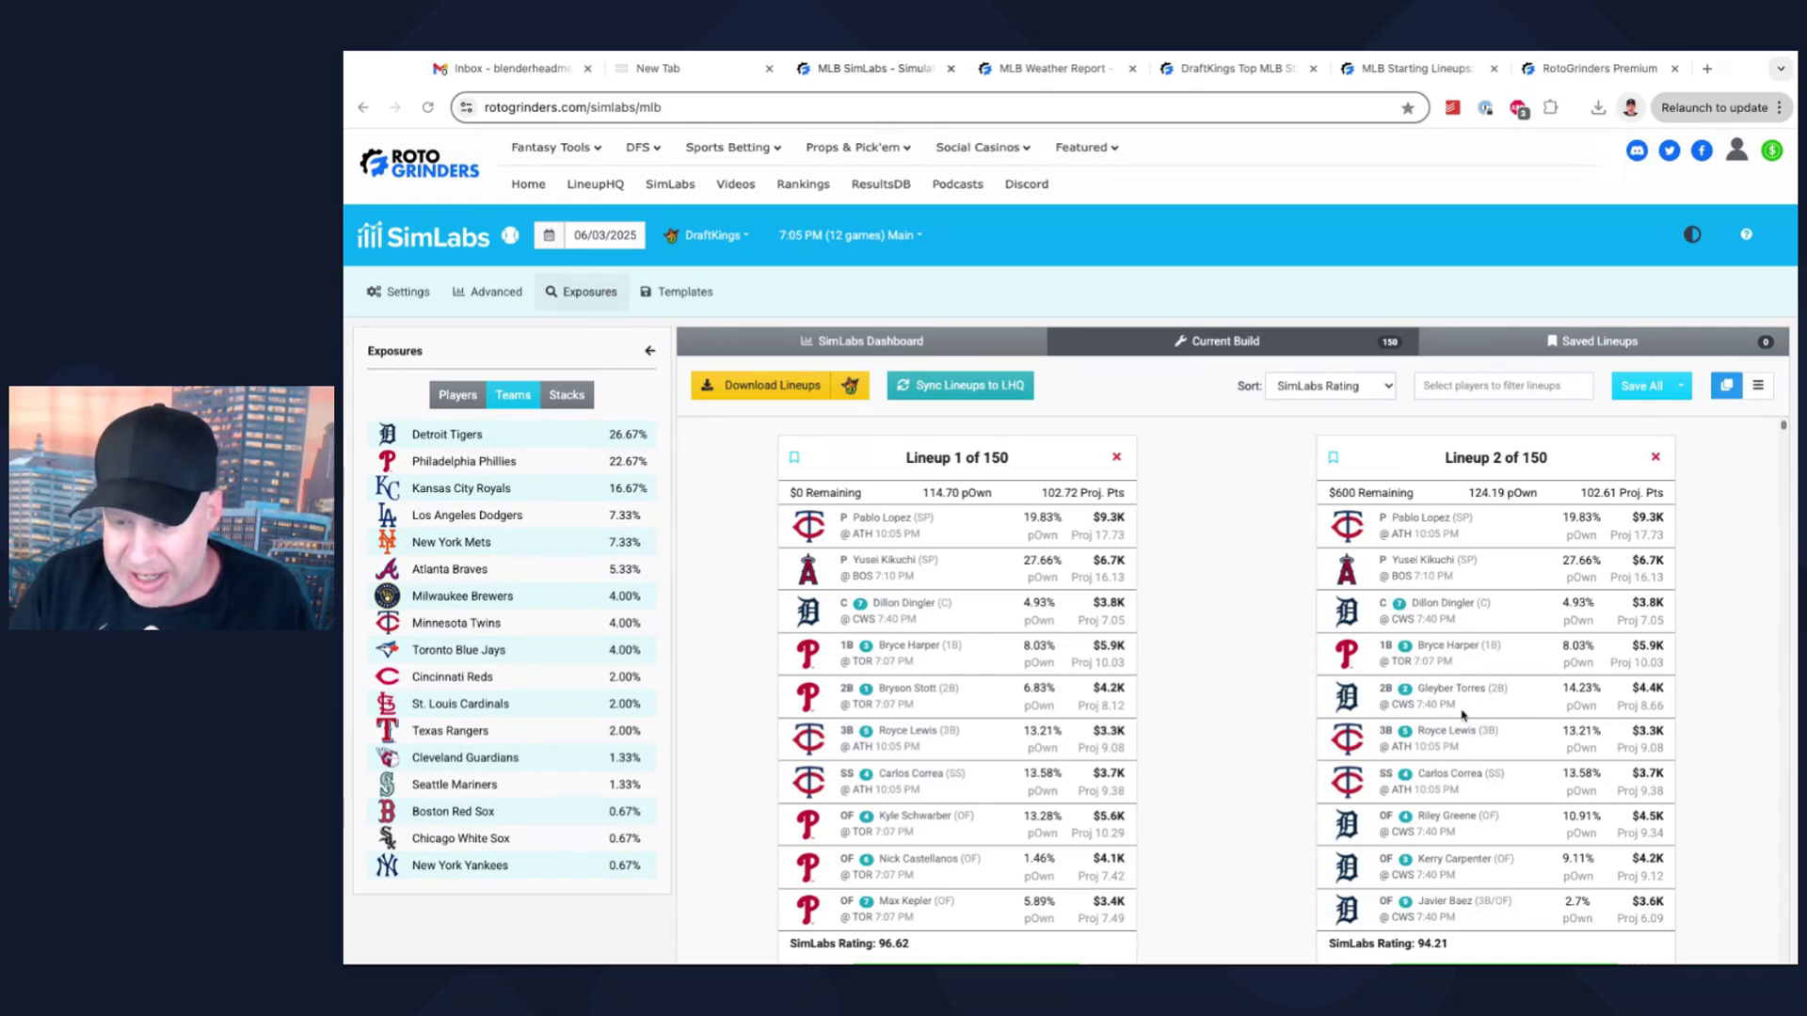
Step: Examine lineups 3 to 6 of the current build for their team stacks and SimLabs ratings
{"action": "scroll", "coordinate": [1277, 588], "scroll_direction": "down", "scroll_amount": 7}
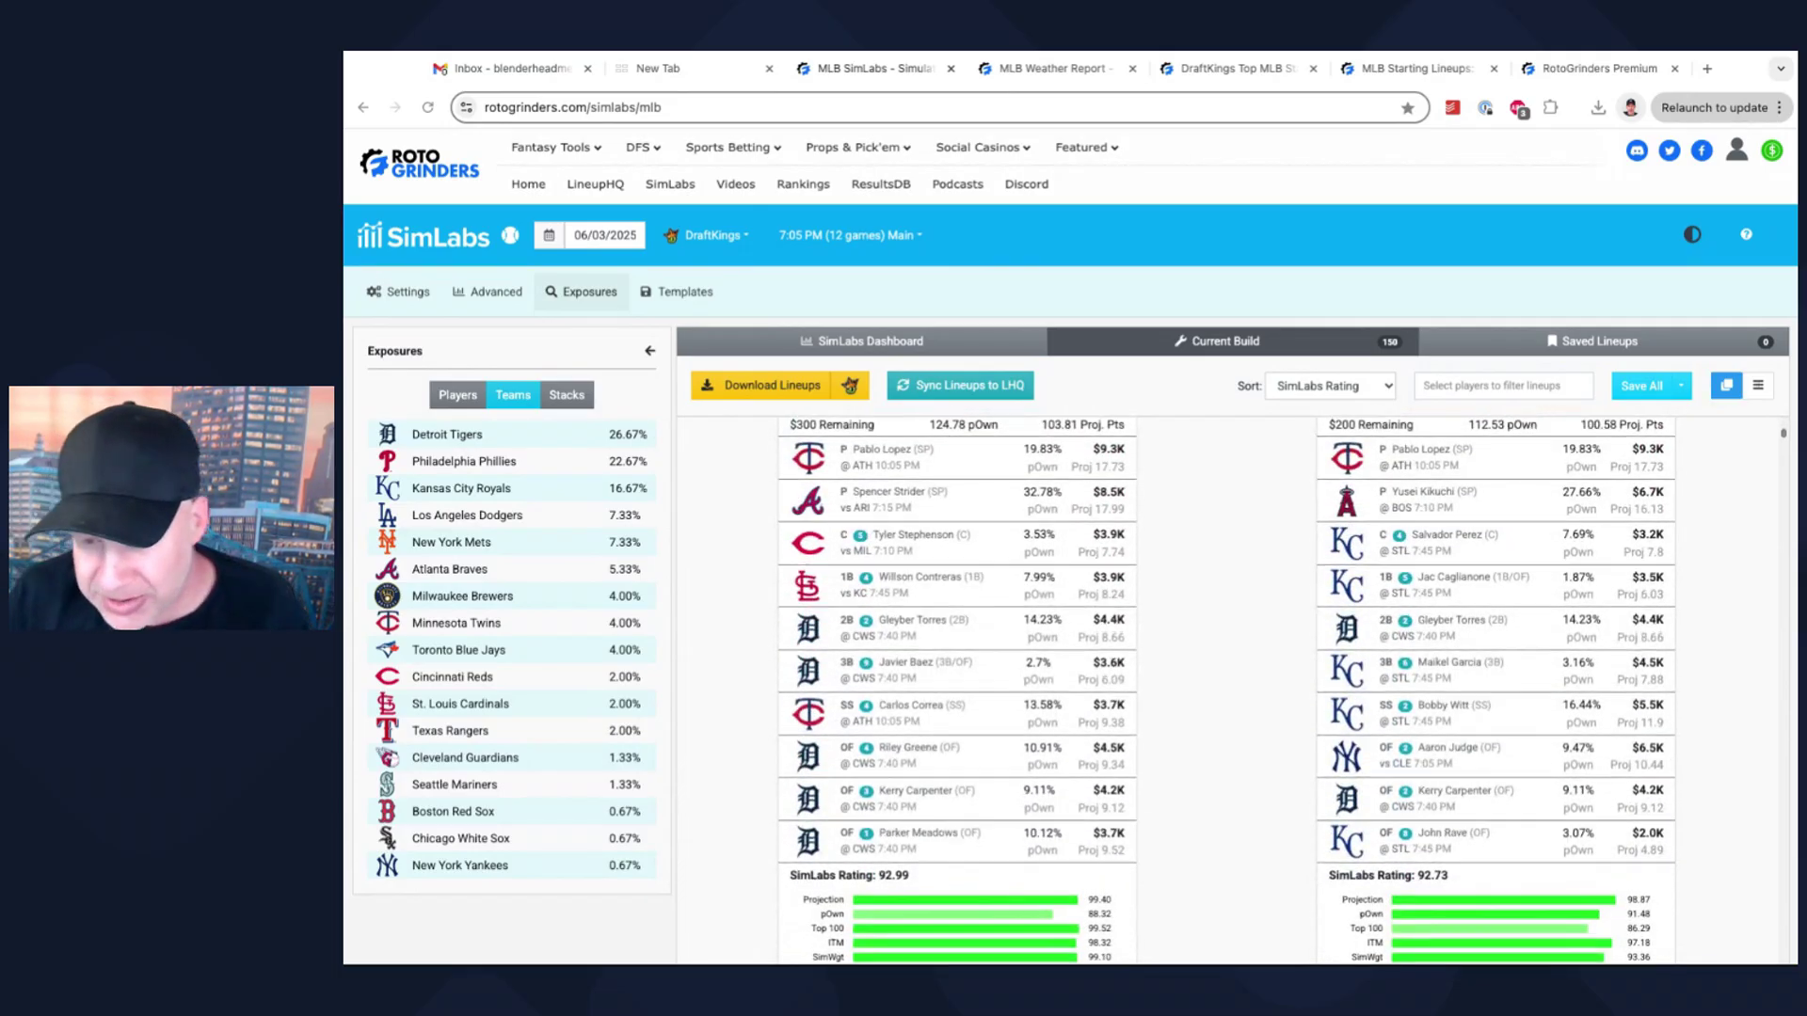
{"action": "scroll", "coordinate": [1227, 689], "scroll_direction": "up", "scroll_amount": 1}
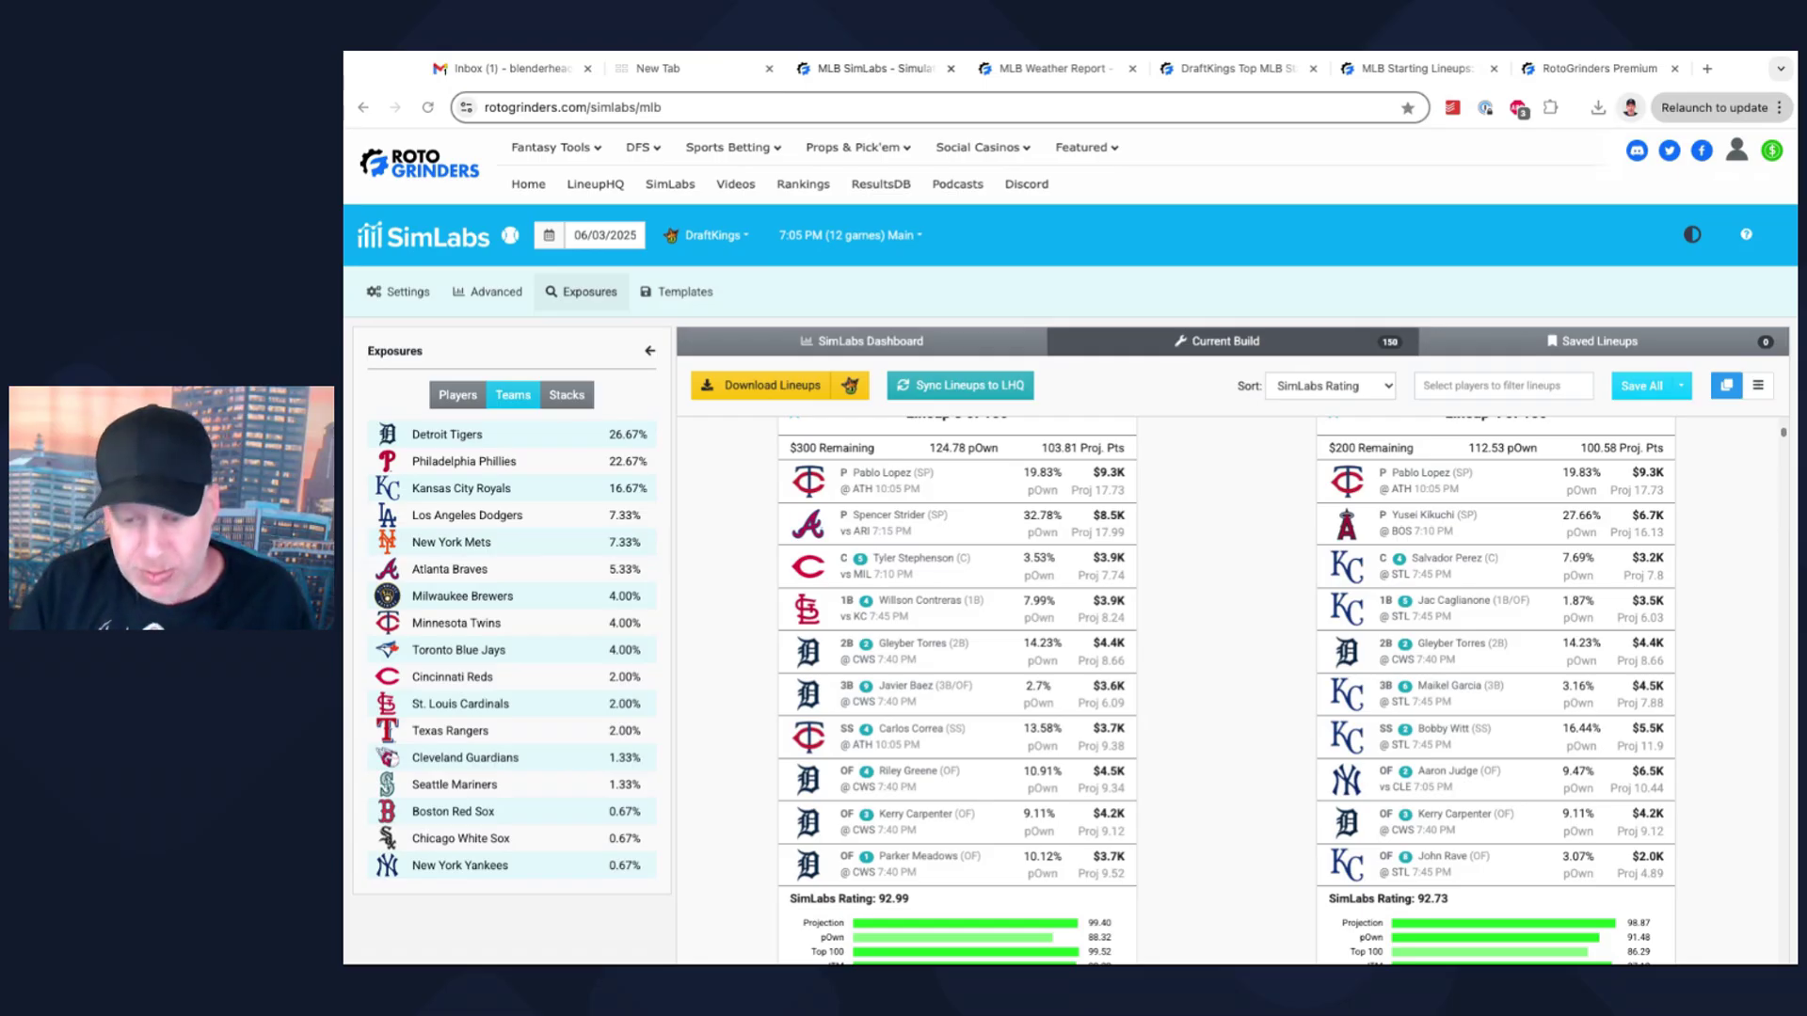
{"action": "scroll", "coordinate": [1070, 546], "scroll_direction": "down", "scroll_amount": 1}
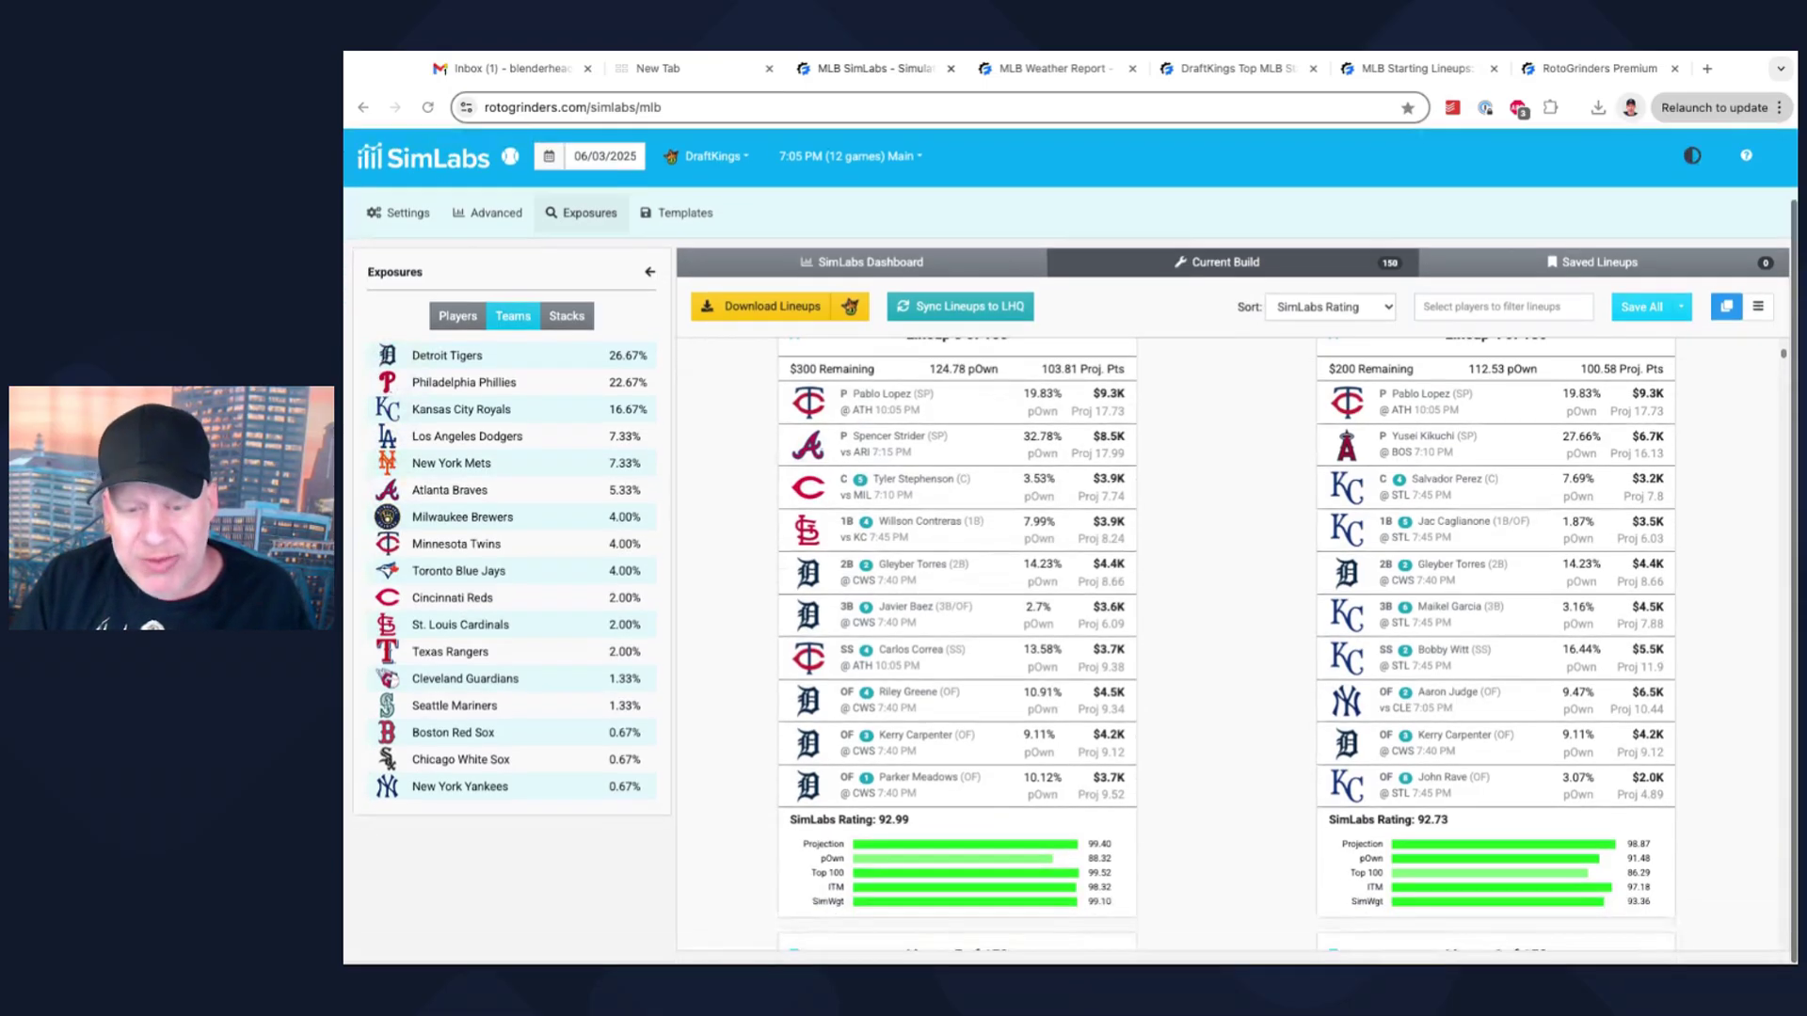
{"action": "scroll", "coordinate": [698, 555], "scroll_direction": "down", "scroll_amount": 7}
{"action": "scroll", "coordinate": [700, 555], "scroll_direction": "up", "scroll_amount": 1}
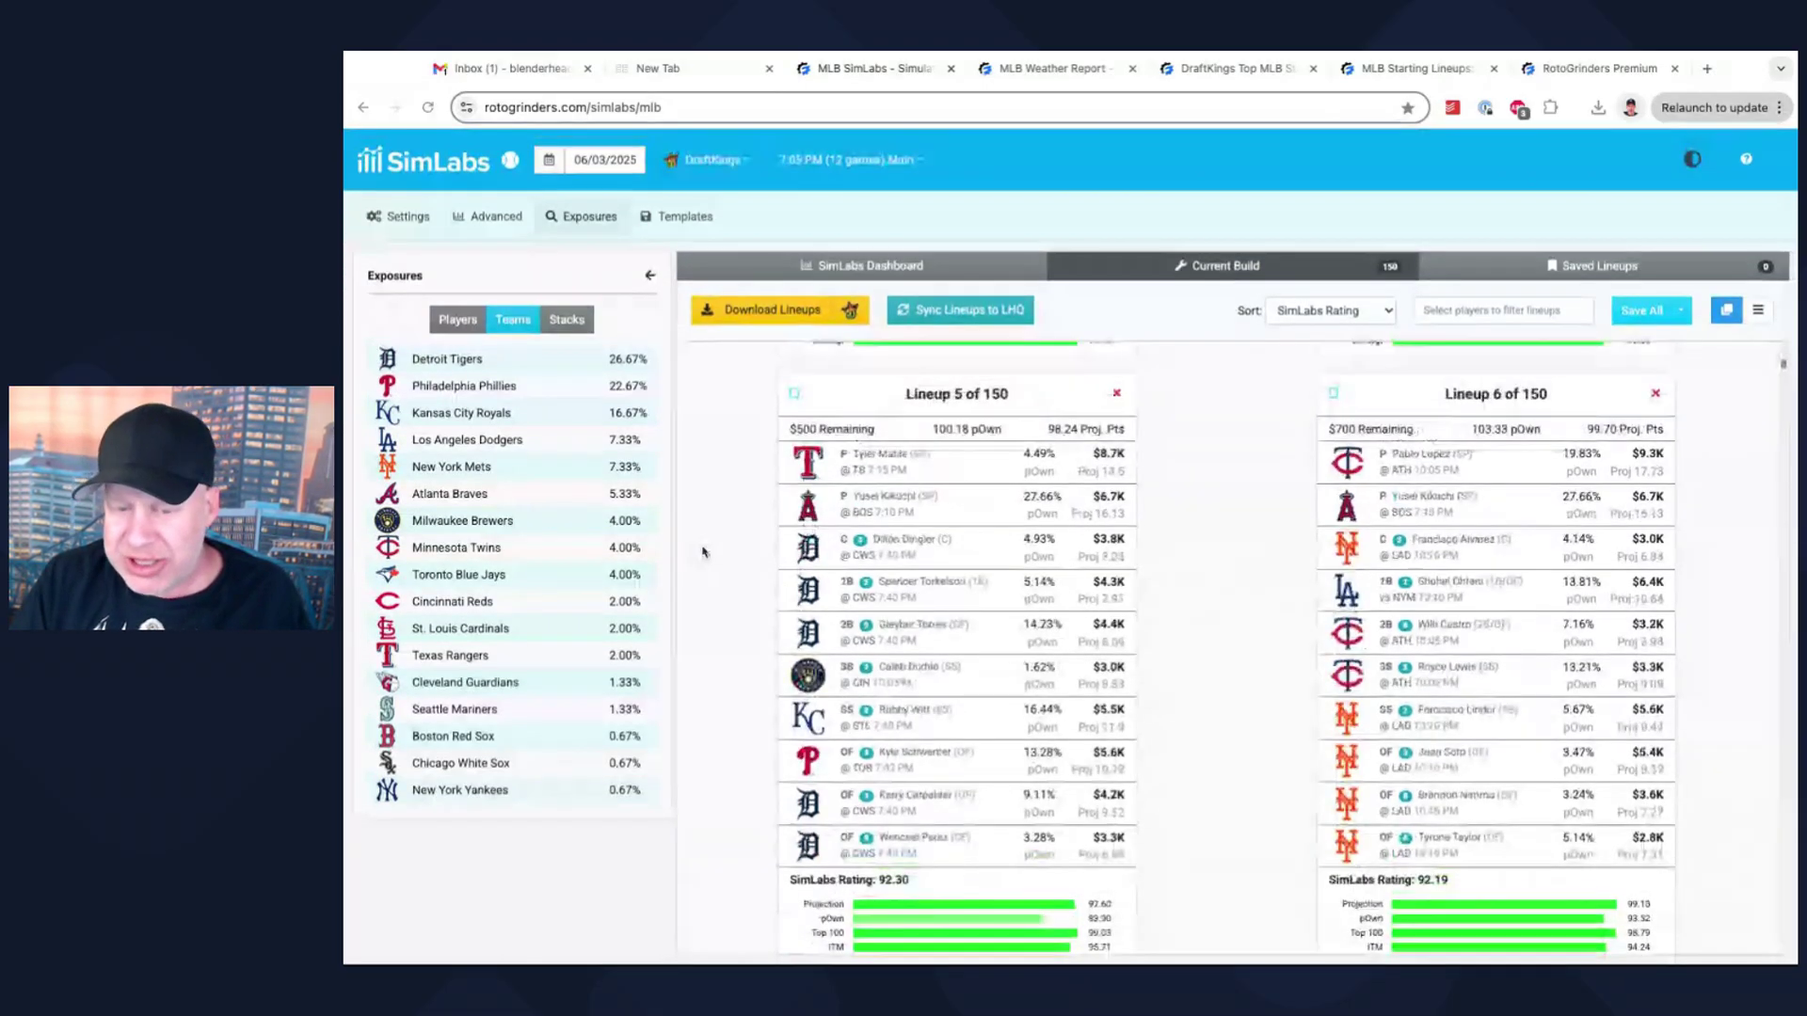
{"action": "scroll", "coordinate": [702, 553], "scroll_direction": "down", "scroll_amount": 1}
{"action": "scroll", "coordinate": [698, 512], "scroll_direction": "up", "scroll_amount": 1}
{"action": "scroll", "coordinate": [686, 509], "scroll_direction": "down", "scroll_amount": 1}
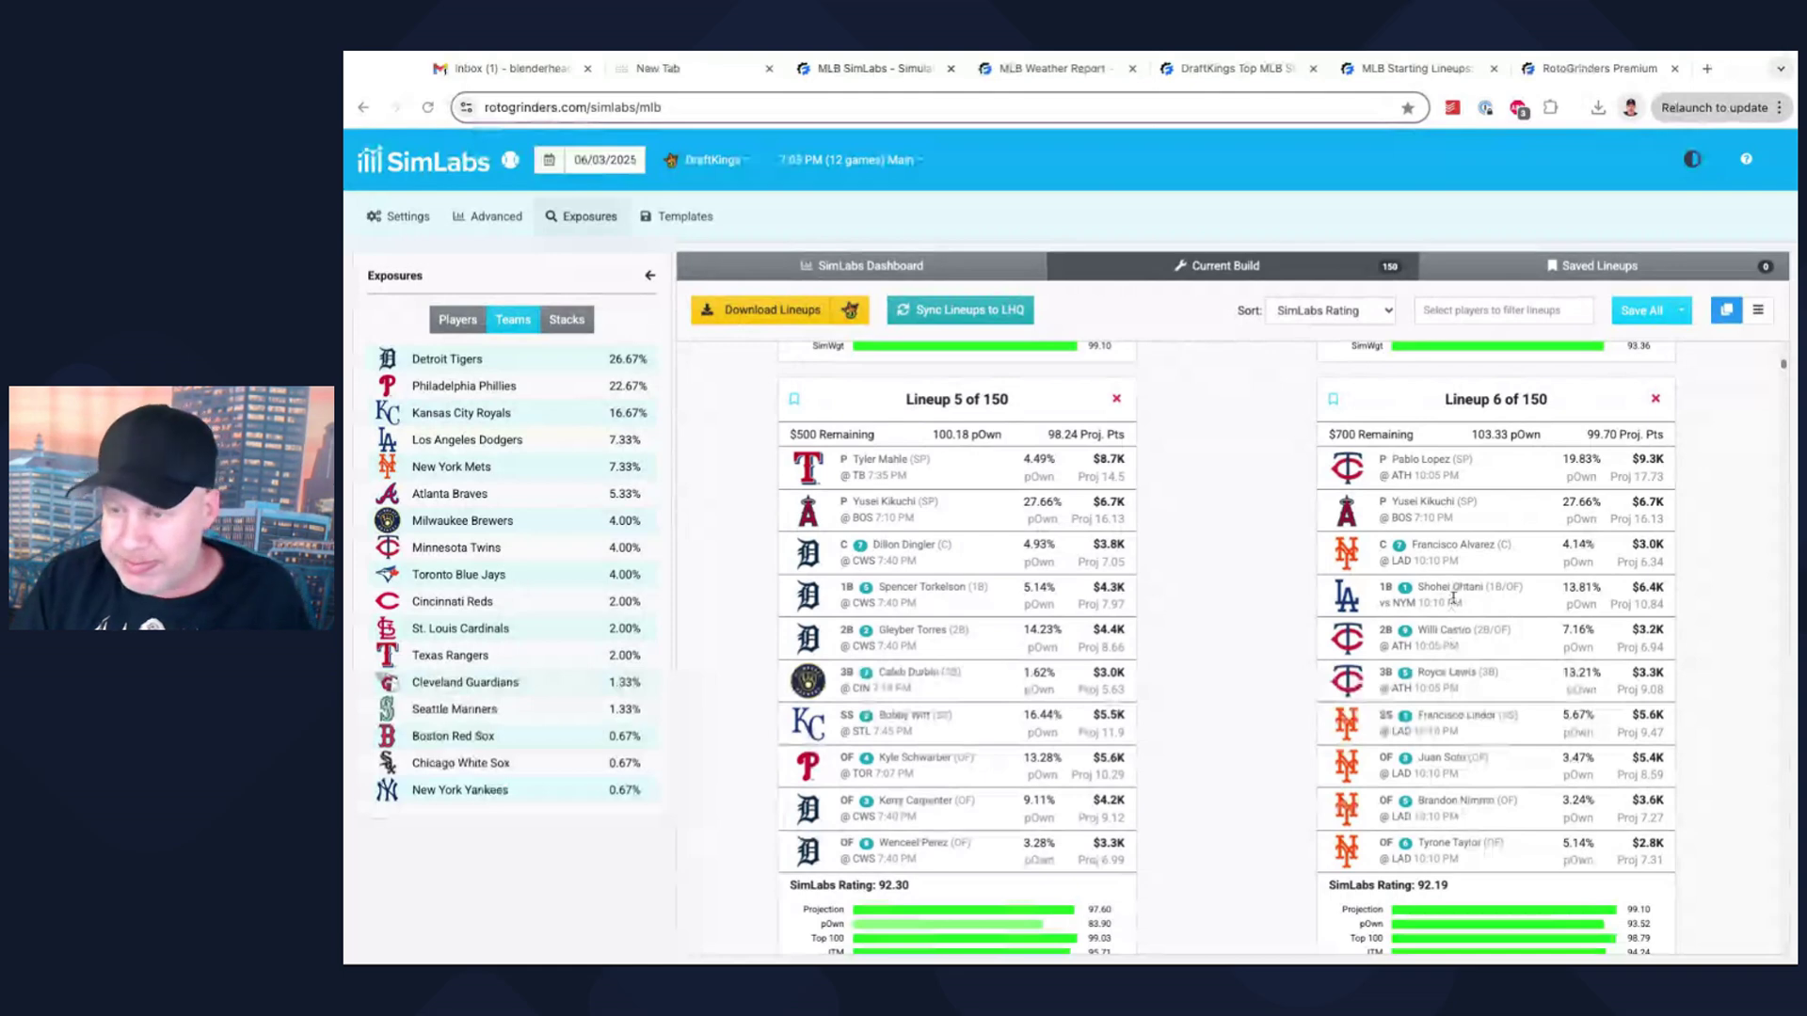
{"action": "scroll", "coordinate": [1223, 626], "scroll_direction": "up", "scroll_amount": 3}
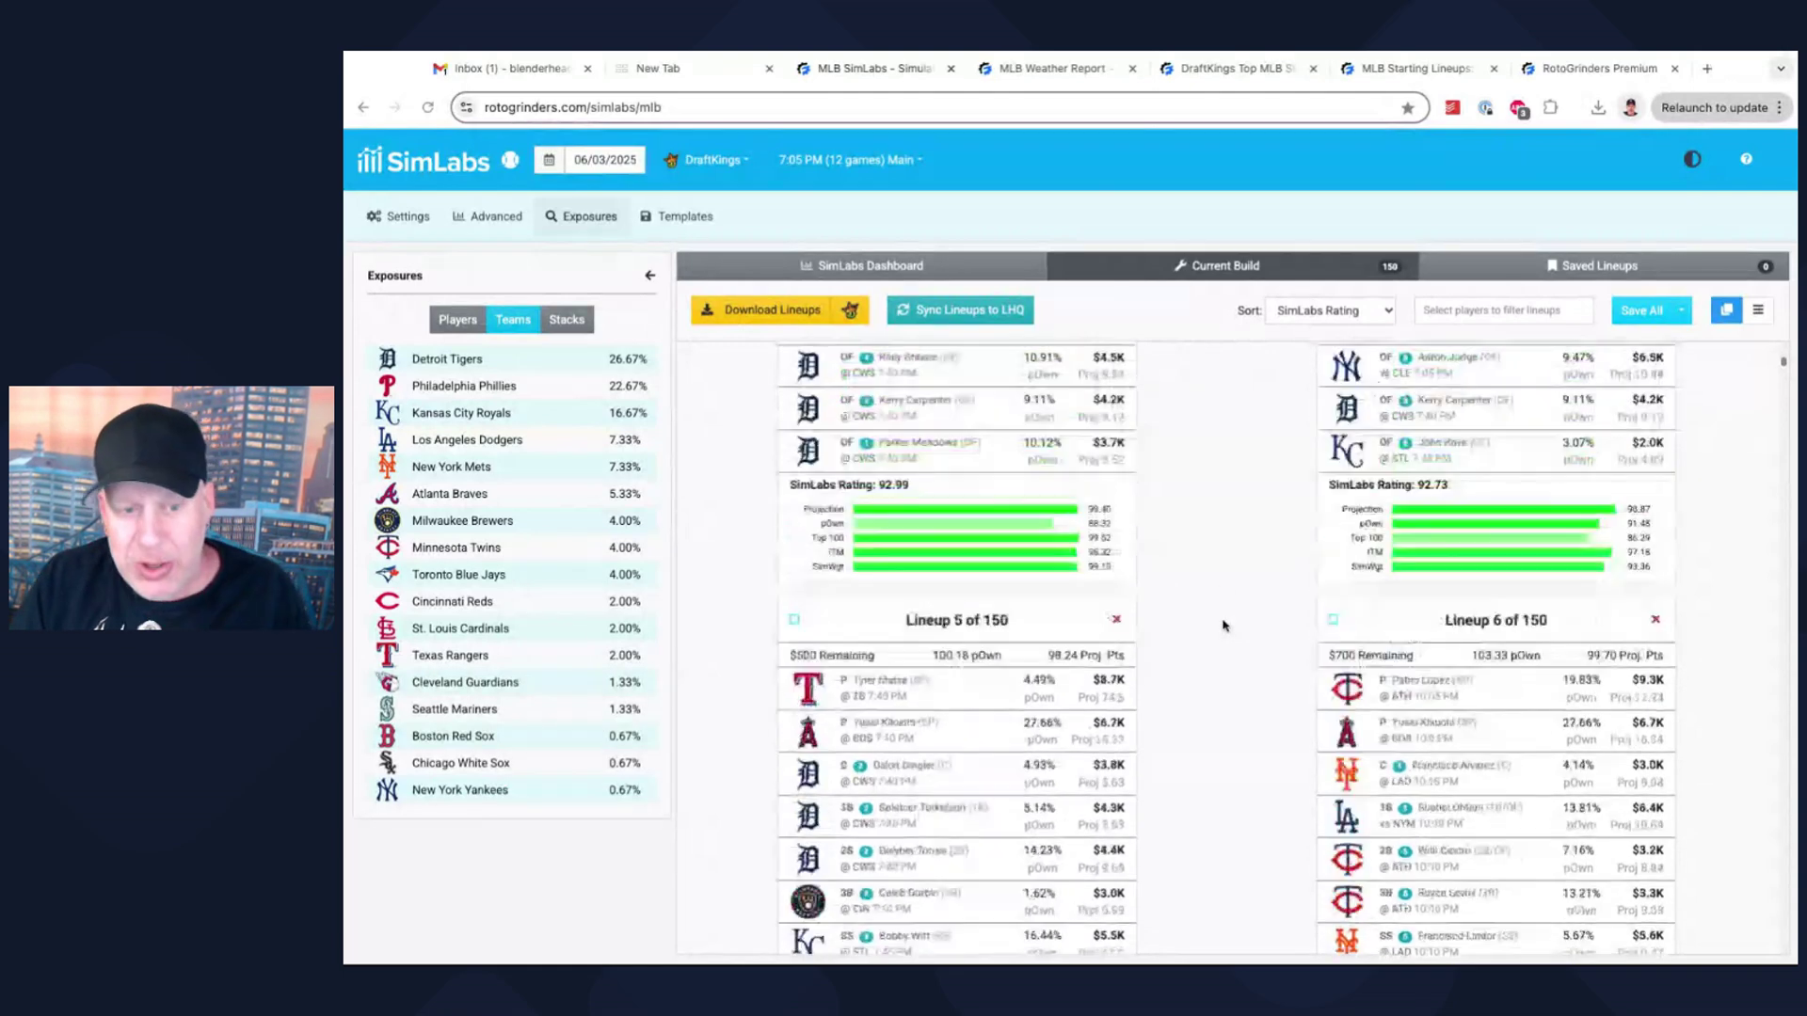
{"action": "scroll", "coordinate": [1224, 626], "scroll_direction": "up", "scroll_amount": 5}
Step: Return to the model settings and lock MIN as the team stack for every lineup
{"action": "left_click", "coordinate": [398, 217]}
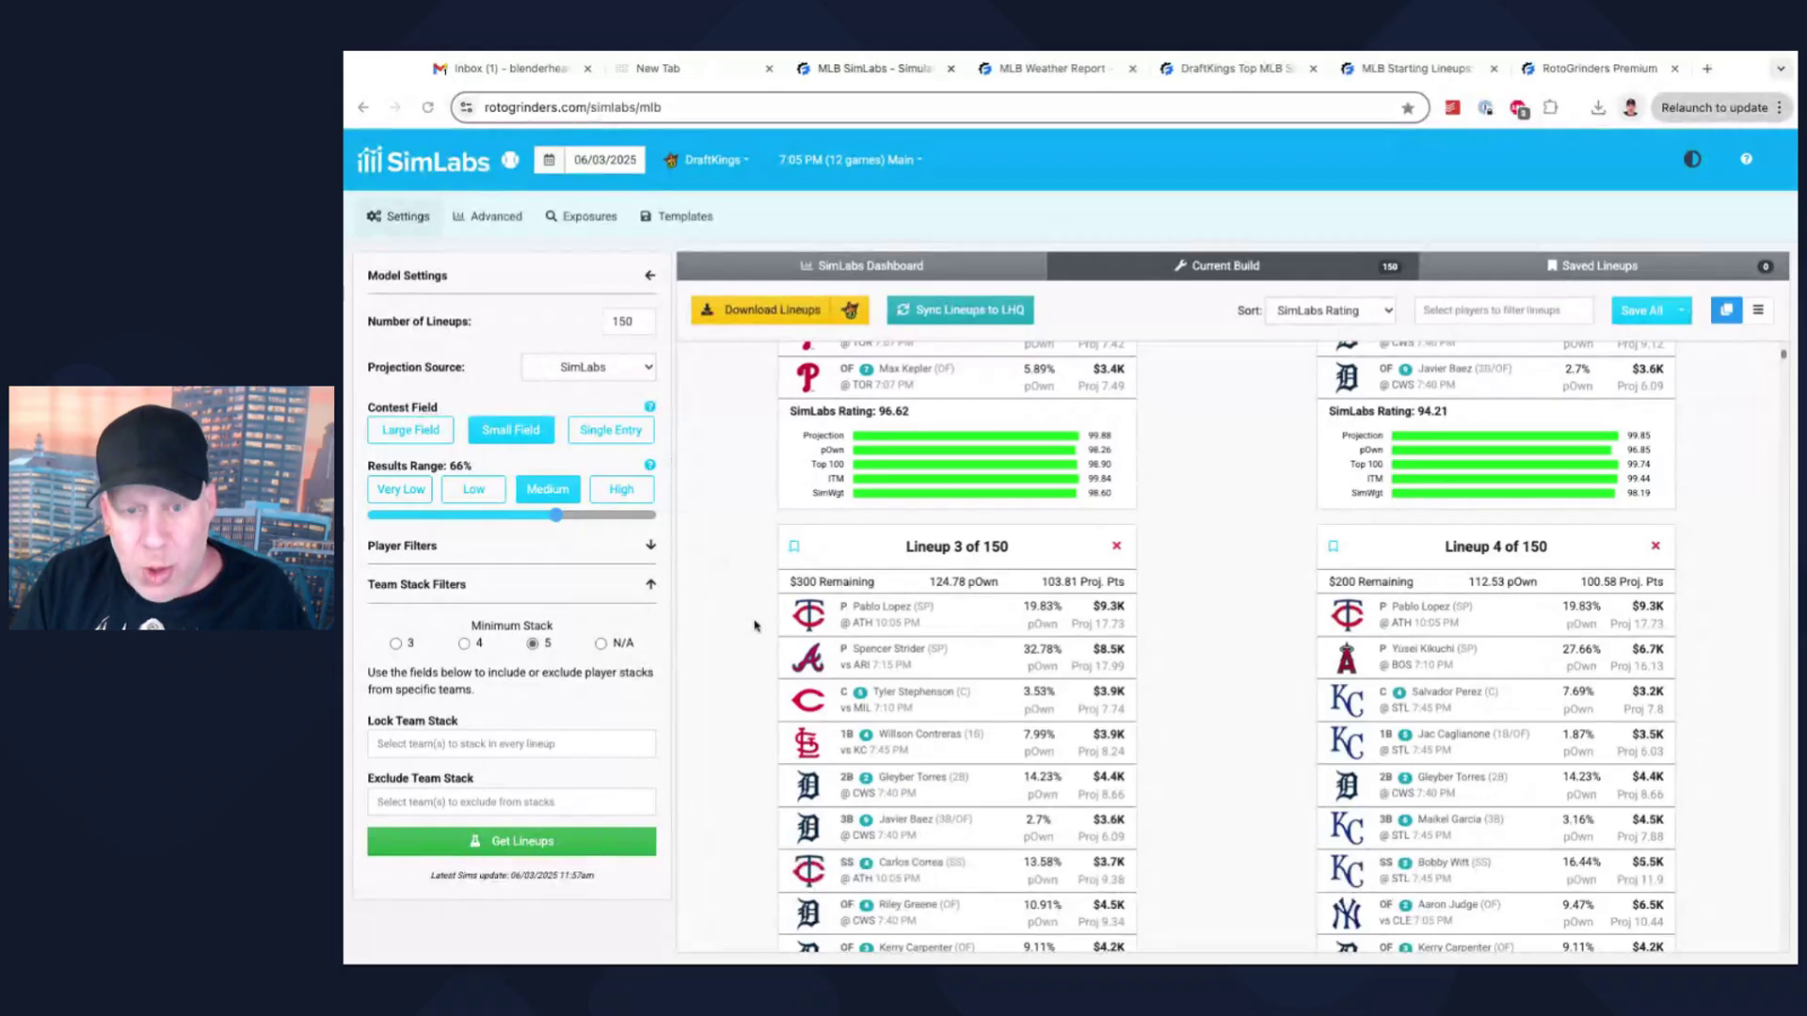
{"action": "scroll", "coordinate": [753, 626], "scroll_direction": "up", "scroll_amount": 1}
{"action": "scroll", "coordinate": [754, 626], "scroll_direction": "up", "scroll_amount": 6}
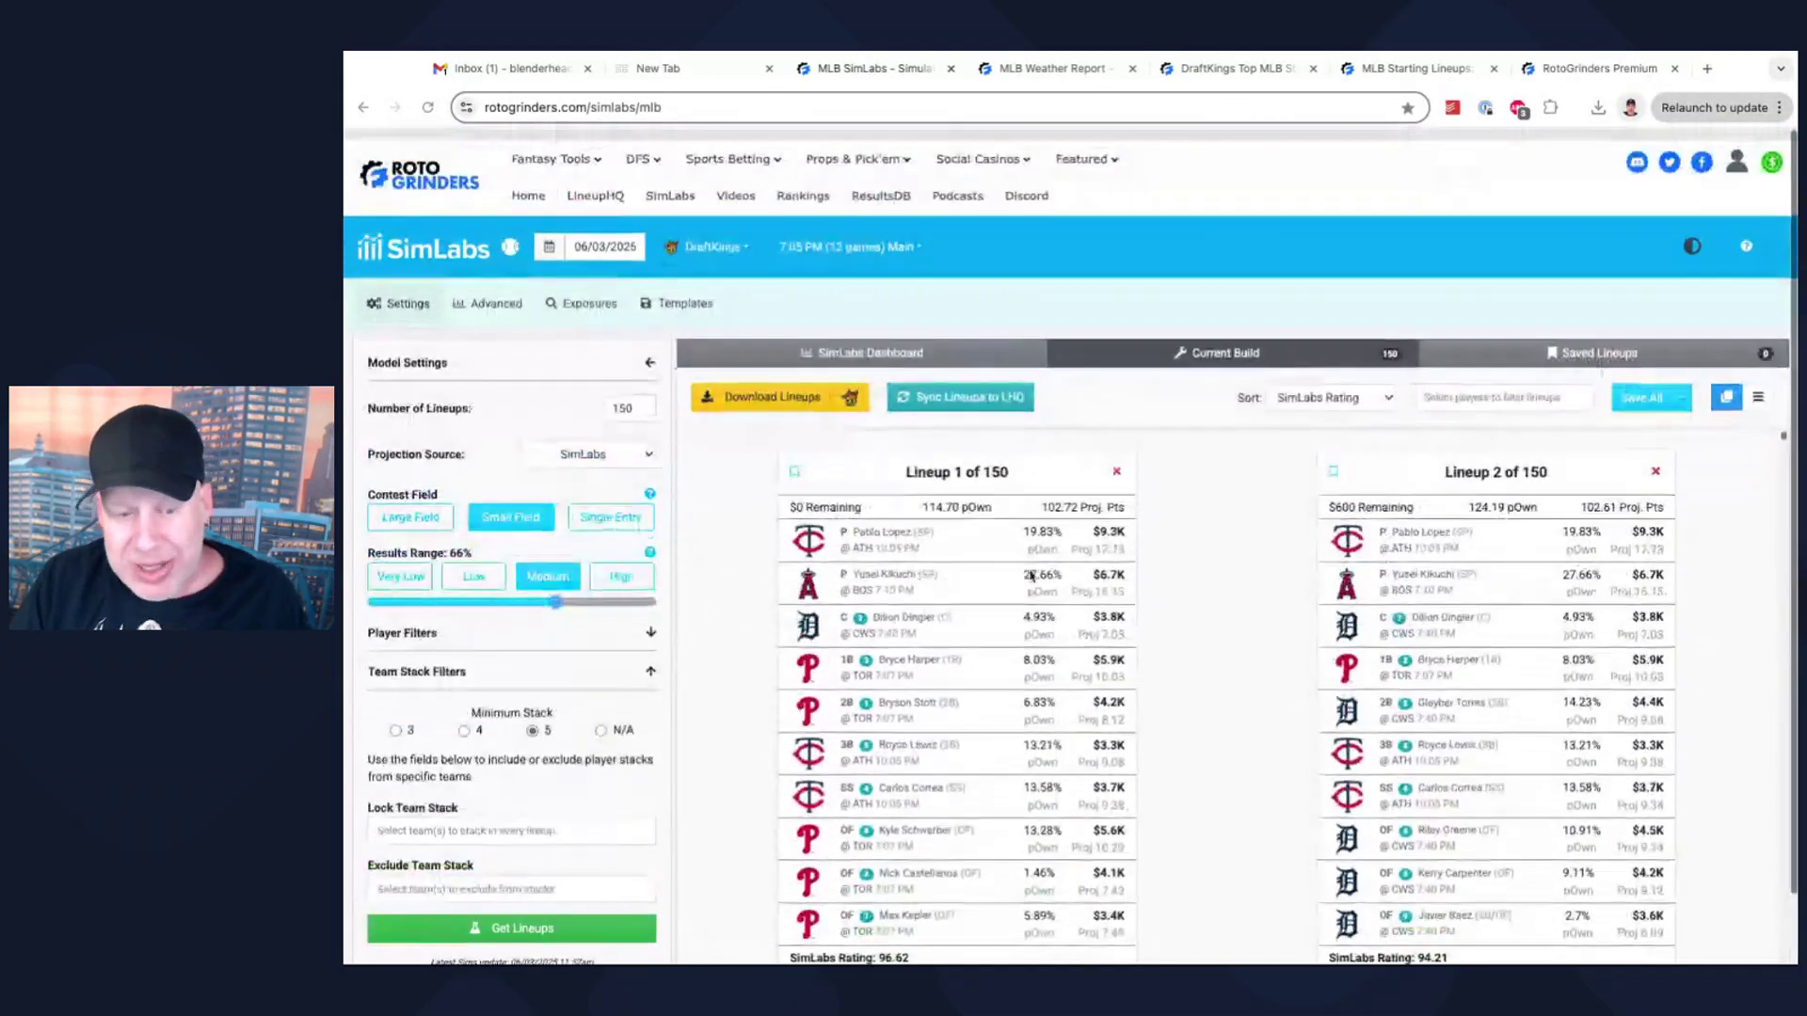
{"action": "left_click", "coordinate": [489, 814]}
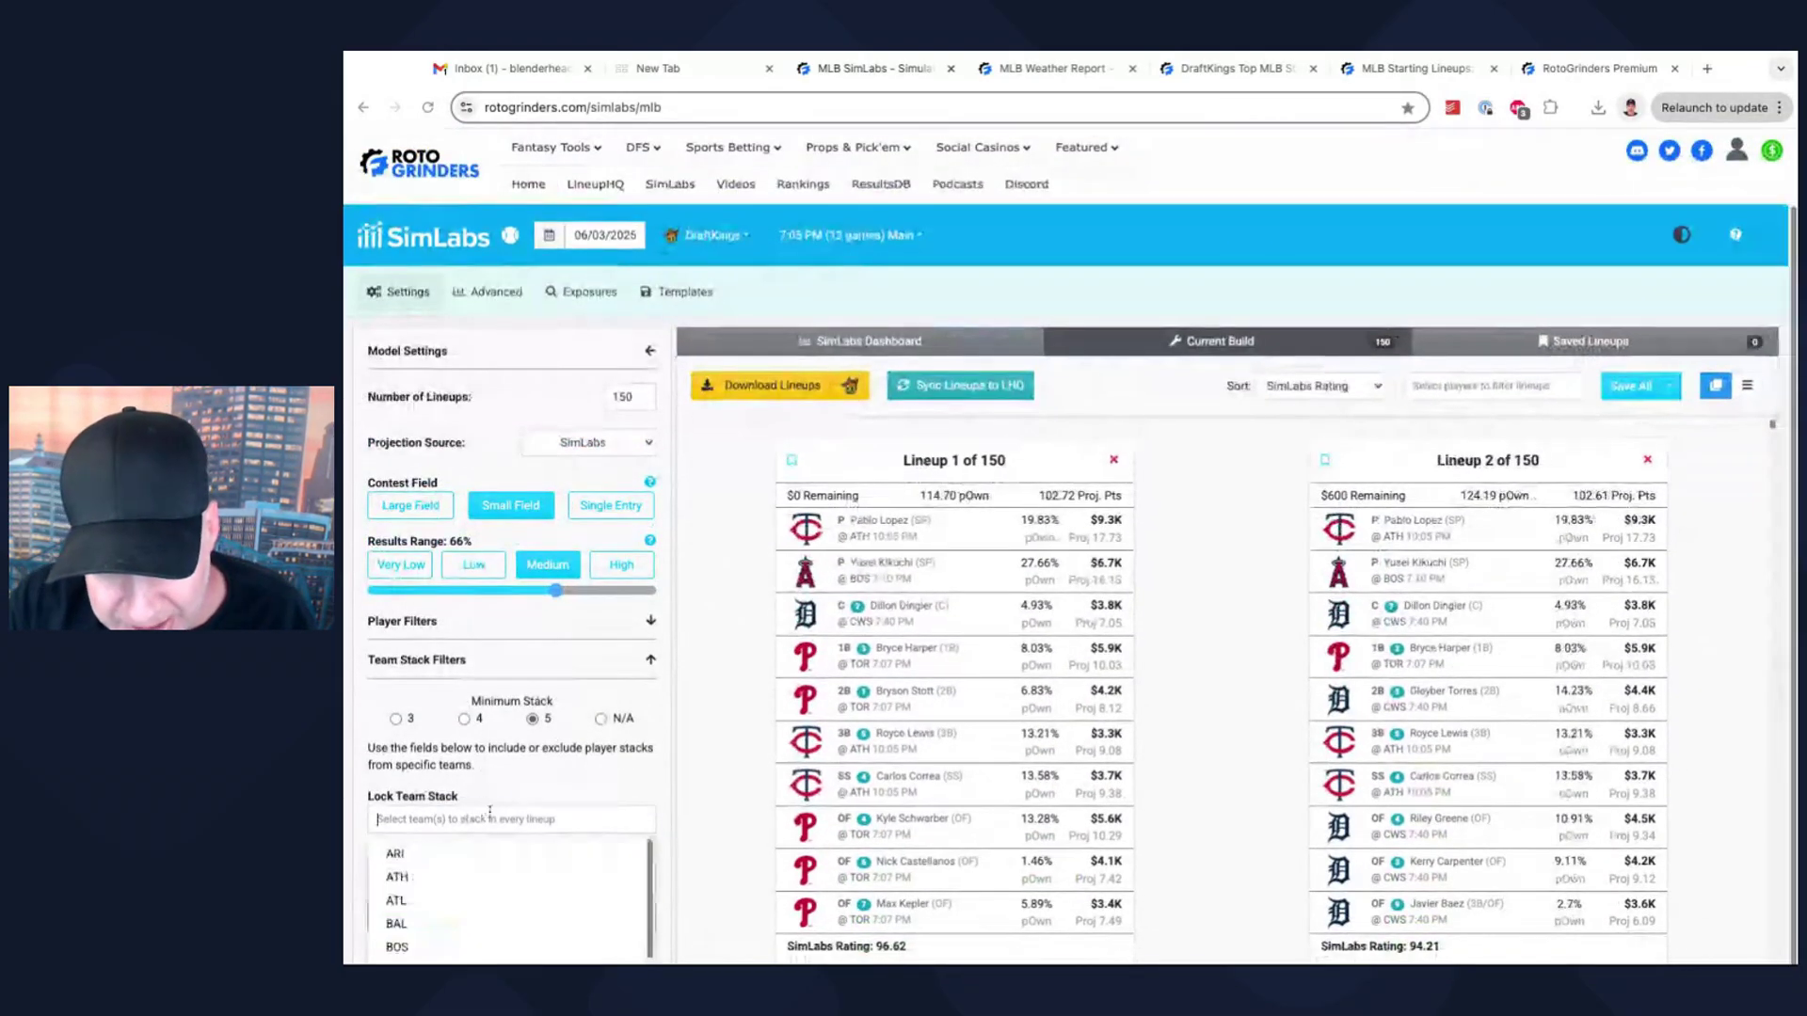
{"action": "type", "text": "min"}
{"action": "key", "text": "Return"}
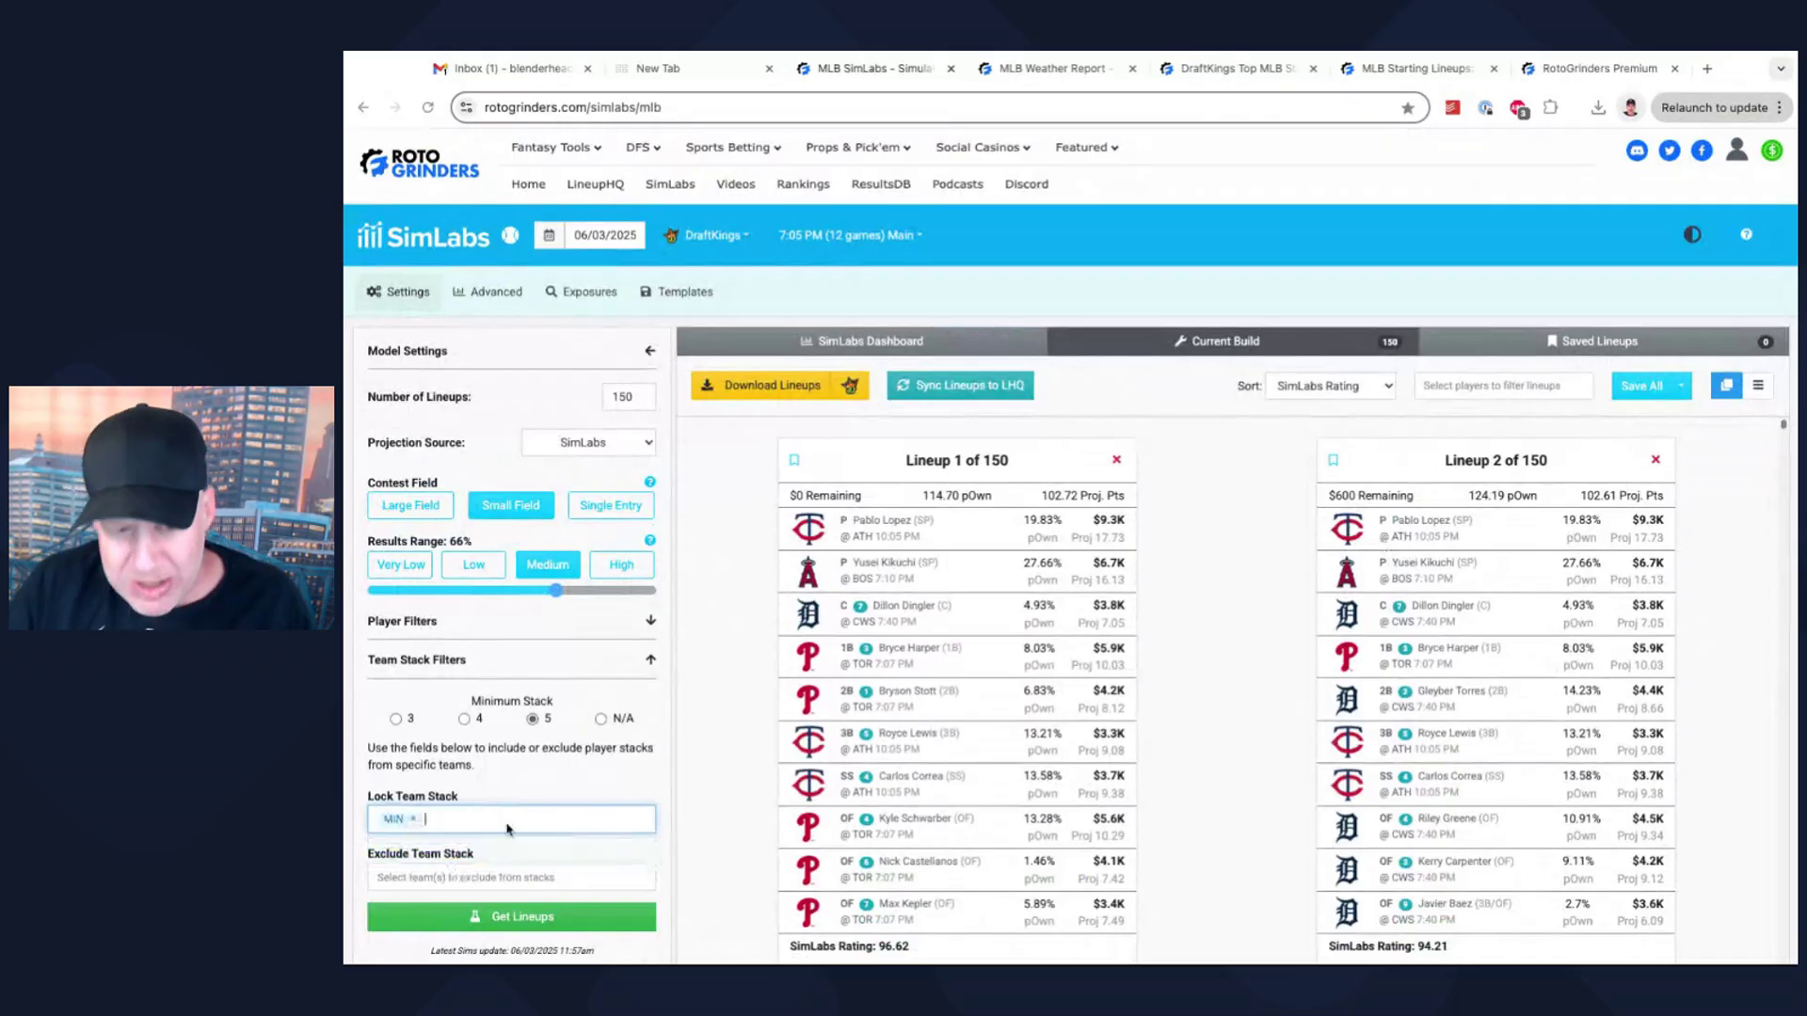
Step: Expand the player filters and exclude Yusei Kikuchi (SP) from the lineups
{"action": "left_click", "coordinate": [409, 621]}
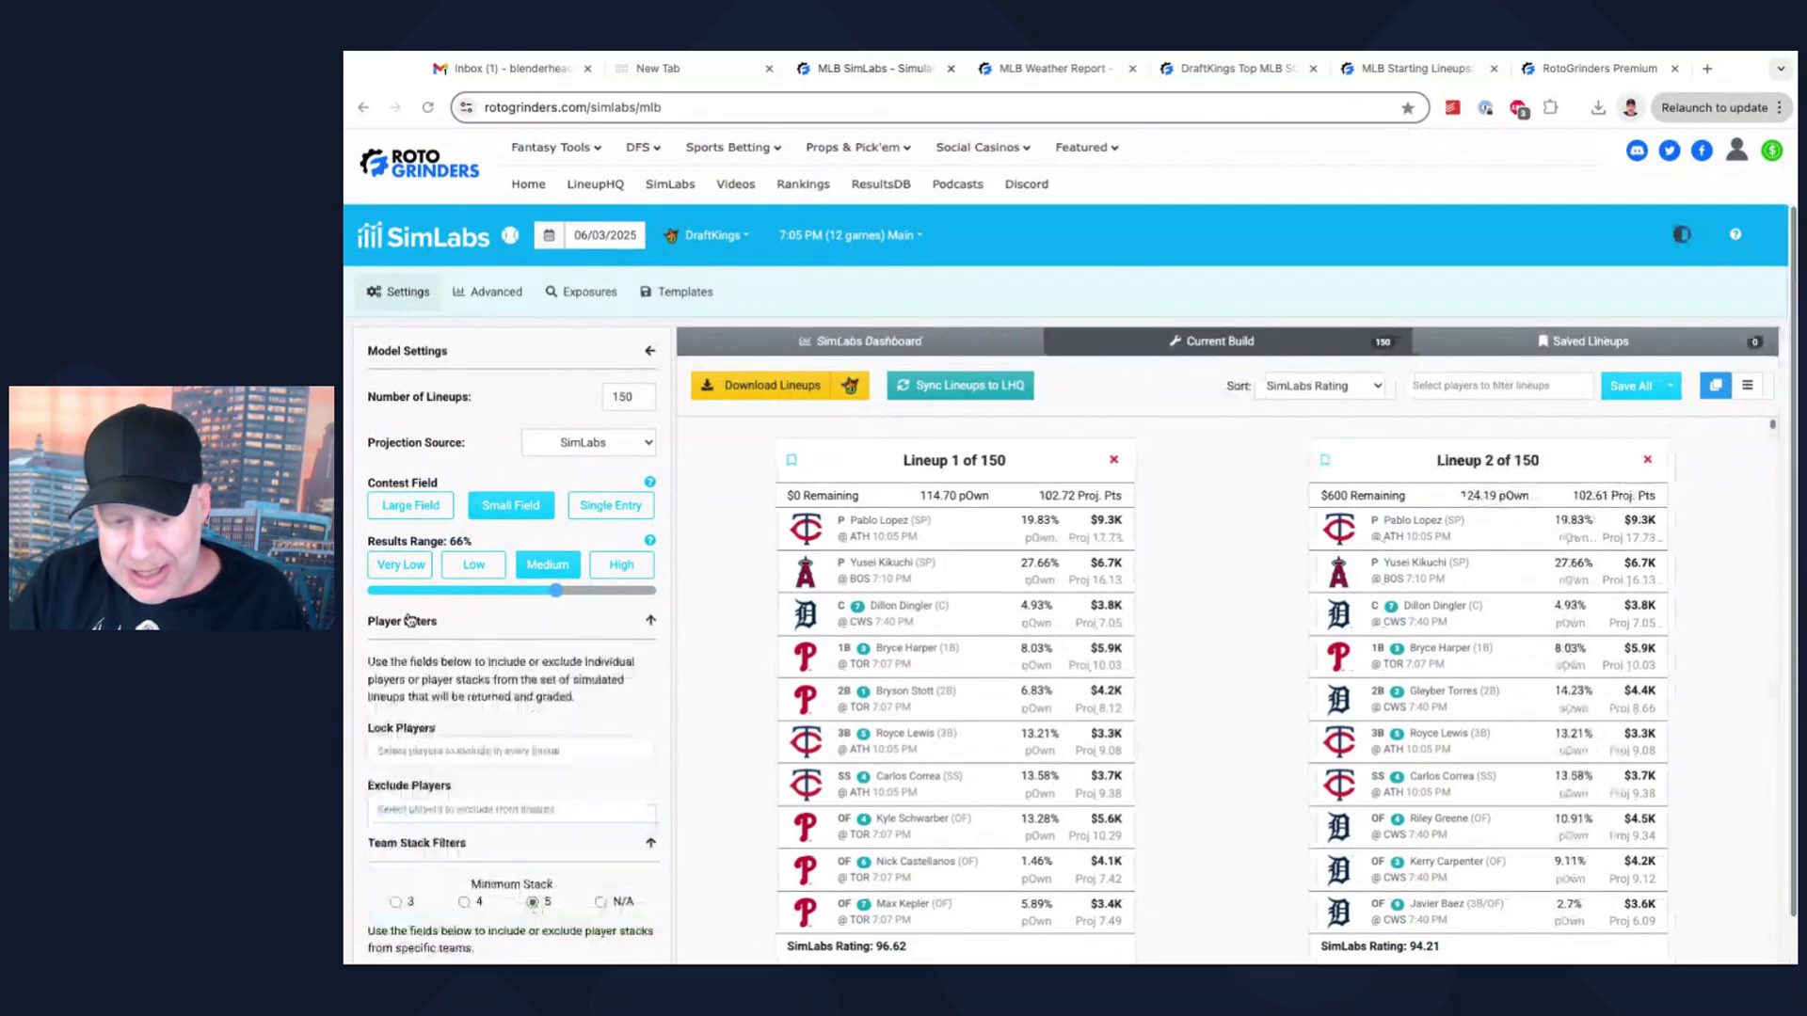
{"action": "scroll", "coordinate": [534, 724], "scroll_direction": "down", "scroll_amount": 1}
{"action": "left_click", "coordinate": [503, 758]}
{"action": "type", "text": "kik"}
{"action": "left_click", "coordinate": [501, 795]}
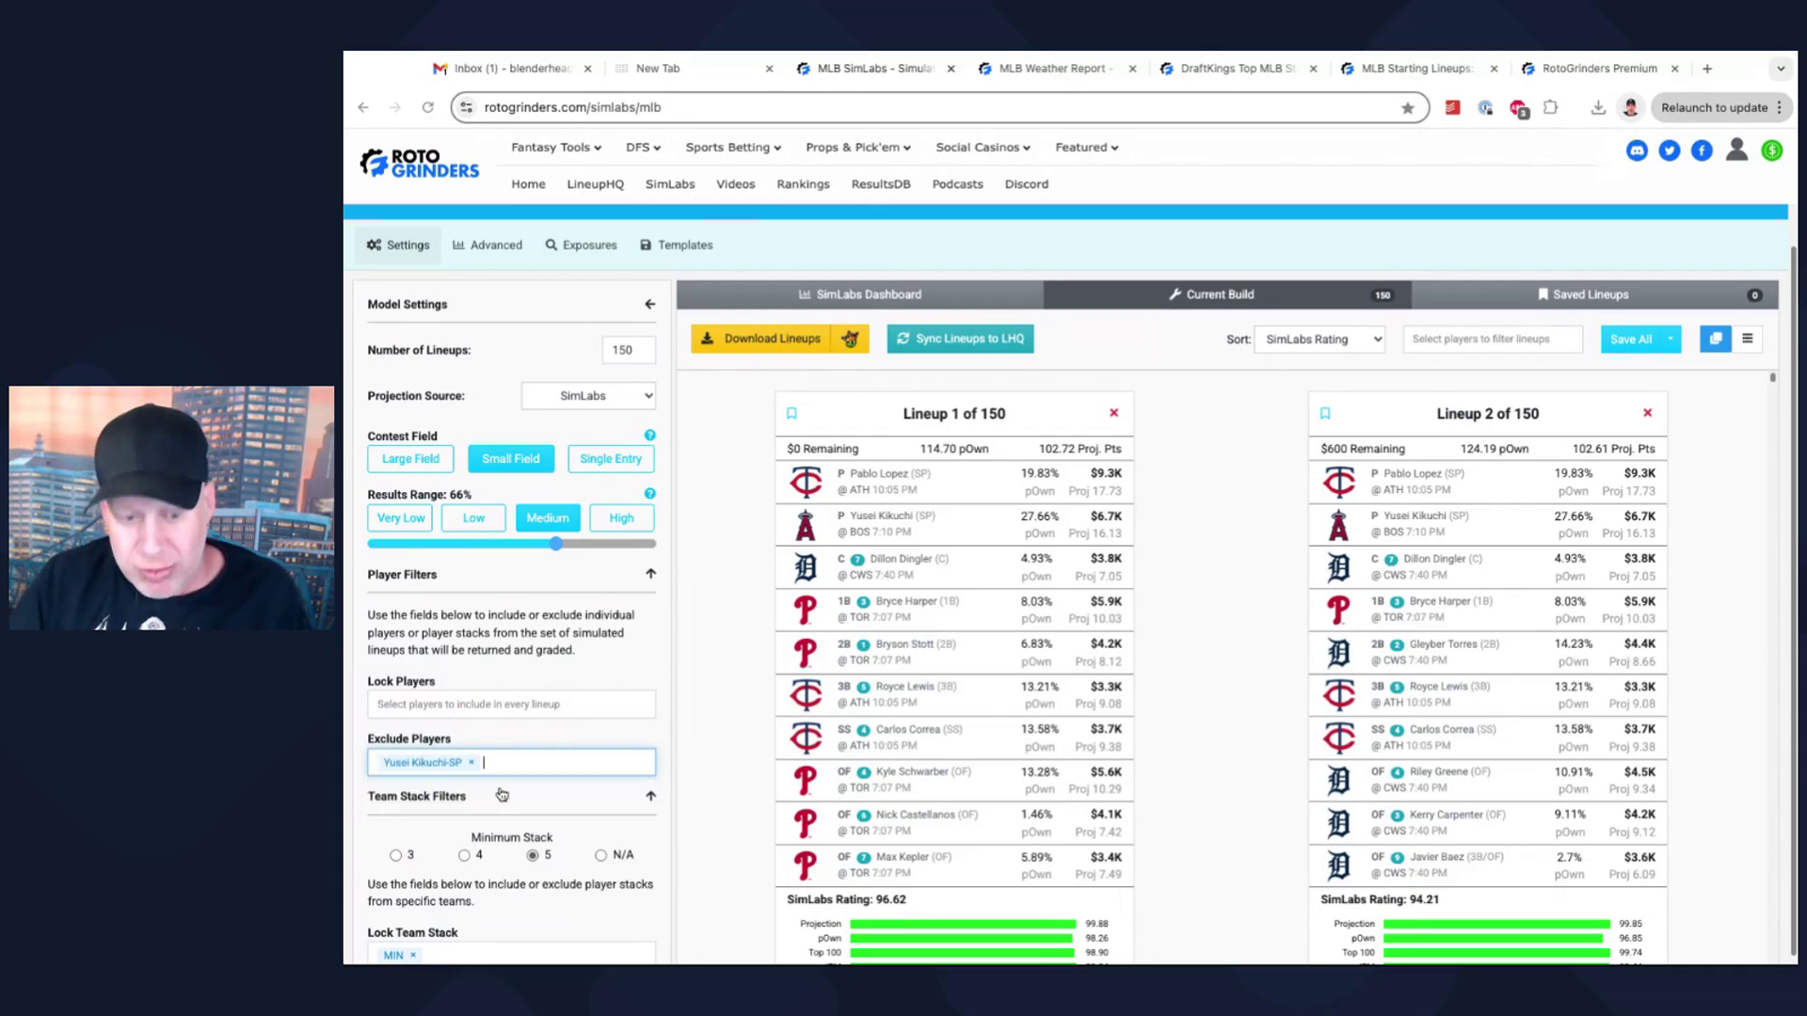
{"action": "scroll", "coordinate": [744, 666], "scroll_direction": "down", "scroll_amount": 1}
{"action": "scroll", "coordinate": [743, 666], "scroll_direction": "up", "scroll_amount": 1}
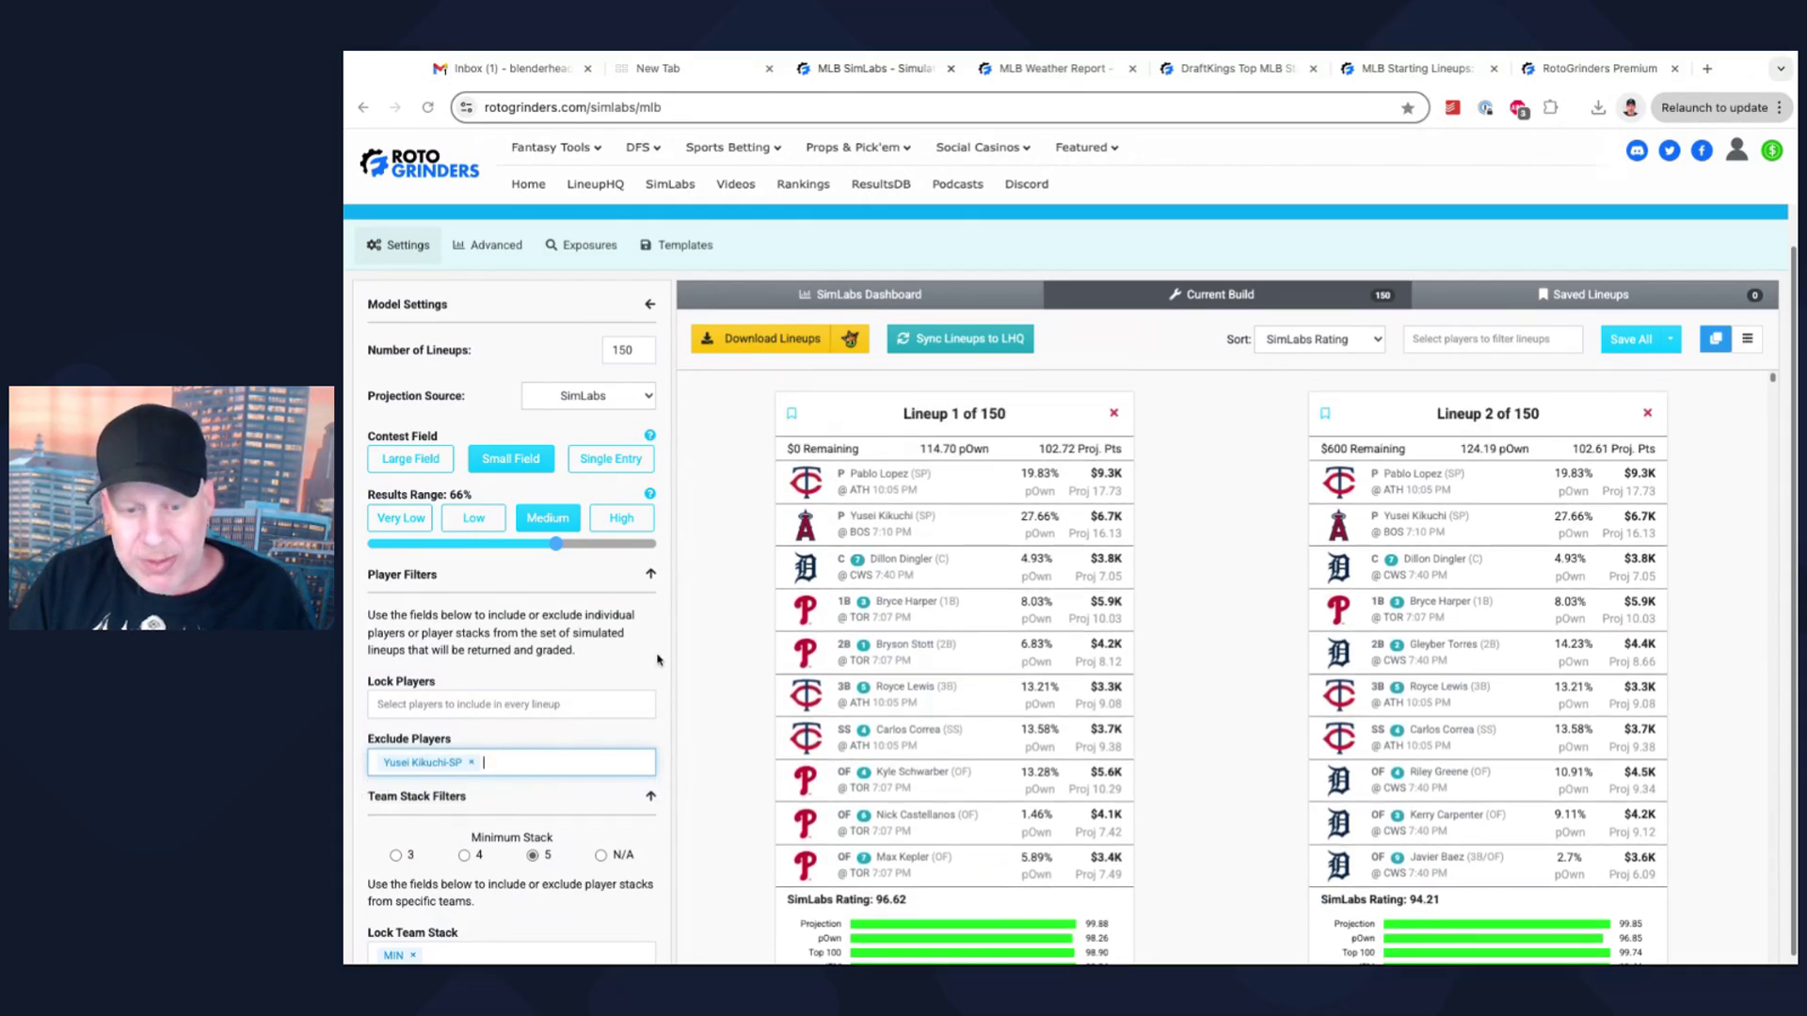
{"action": "scroll", "coordinate": [648, 644], "scroll_direction": "down", "scroll_amount": 1}
{"action": "scroll", "coordinate": [650, 641], "scroll_direction": "down", "scroll_amount": 1}
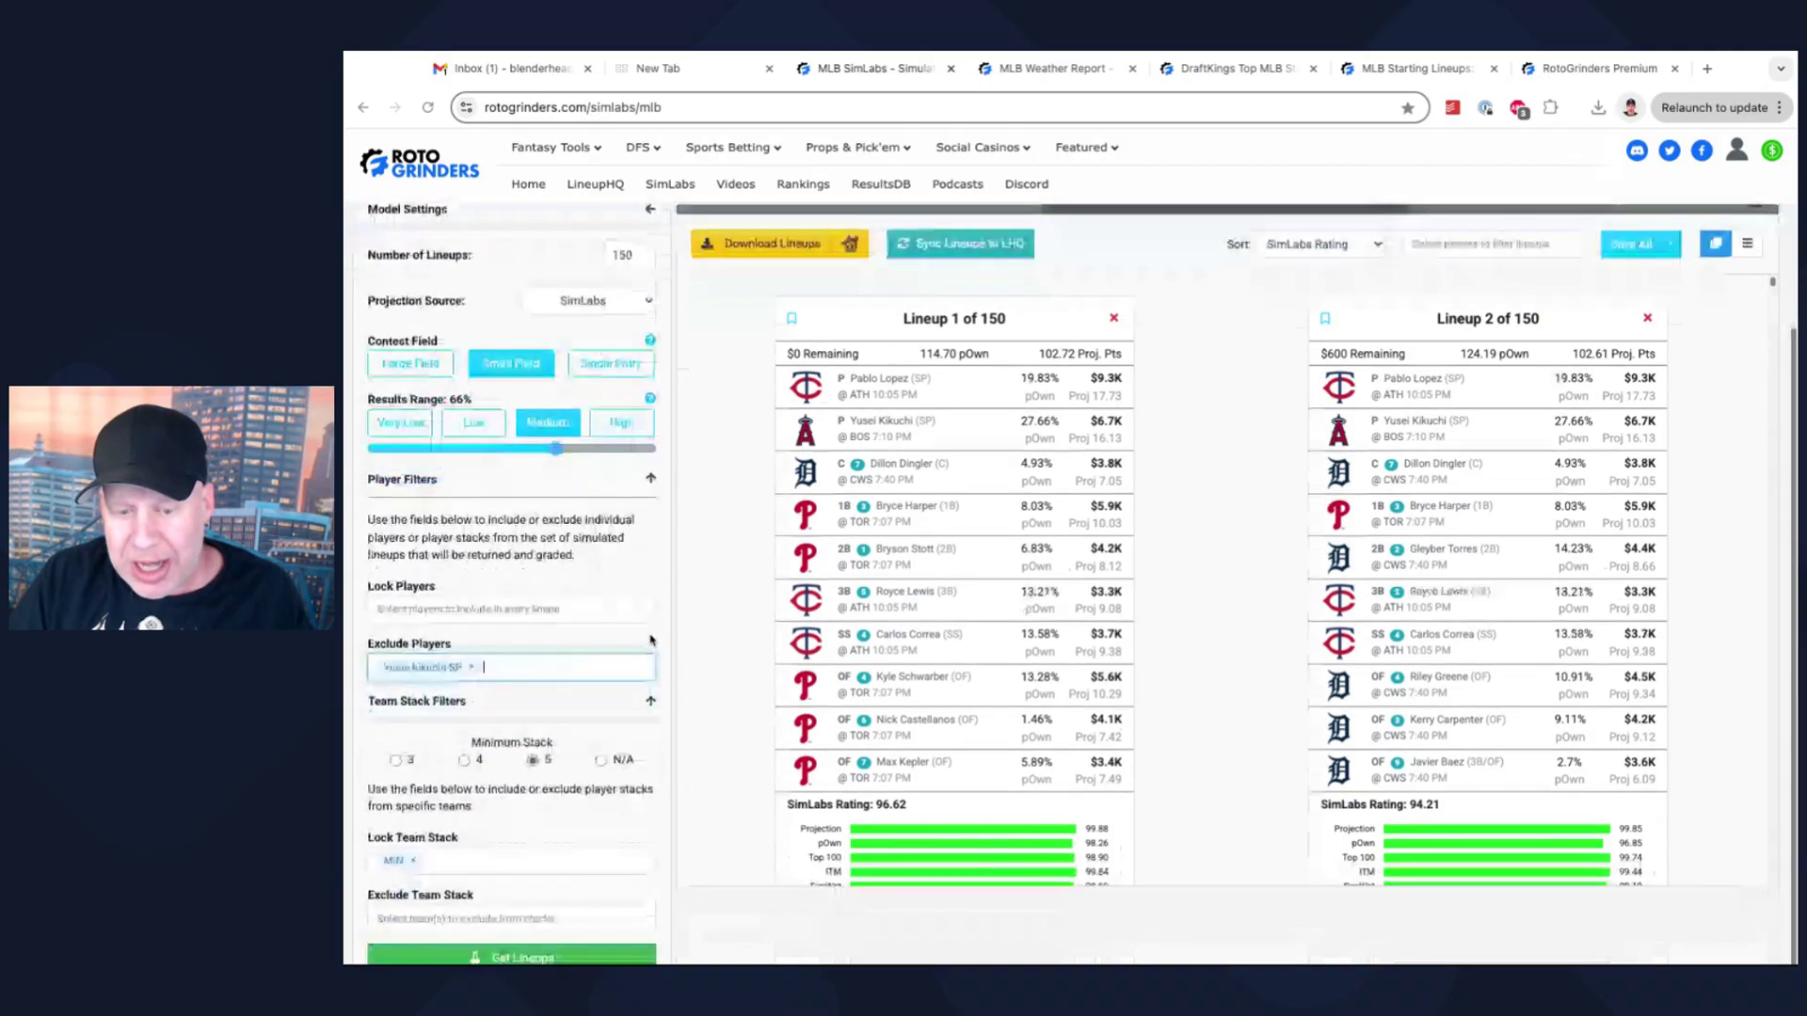
{"action": "scroll", "coordinate": [650, 640], "scroll_direction": "up", "scroll_amount": 1}
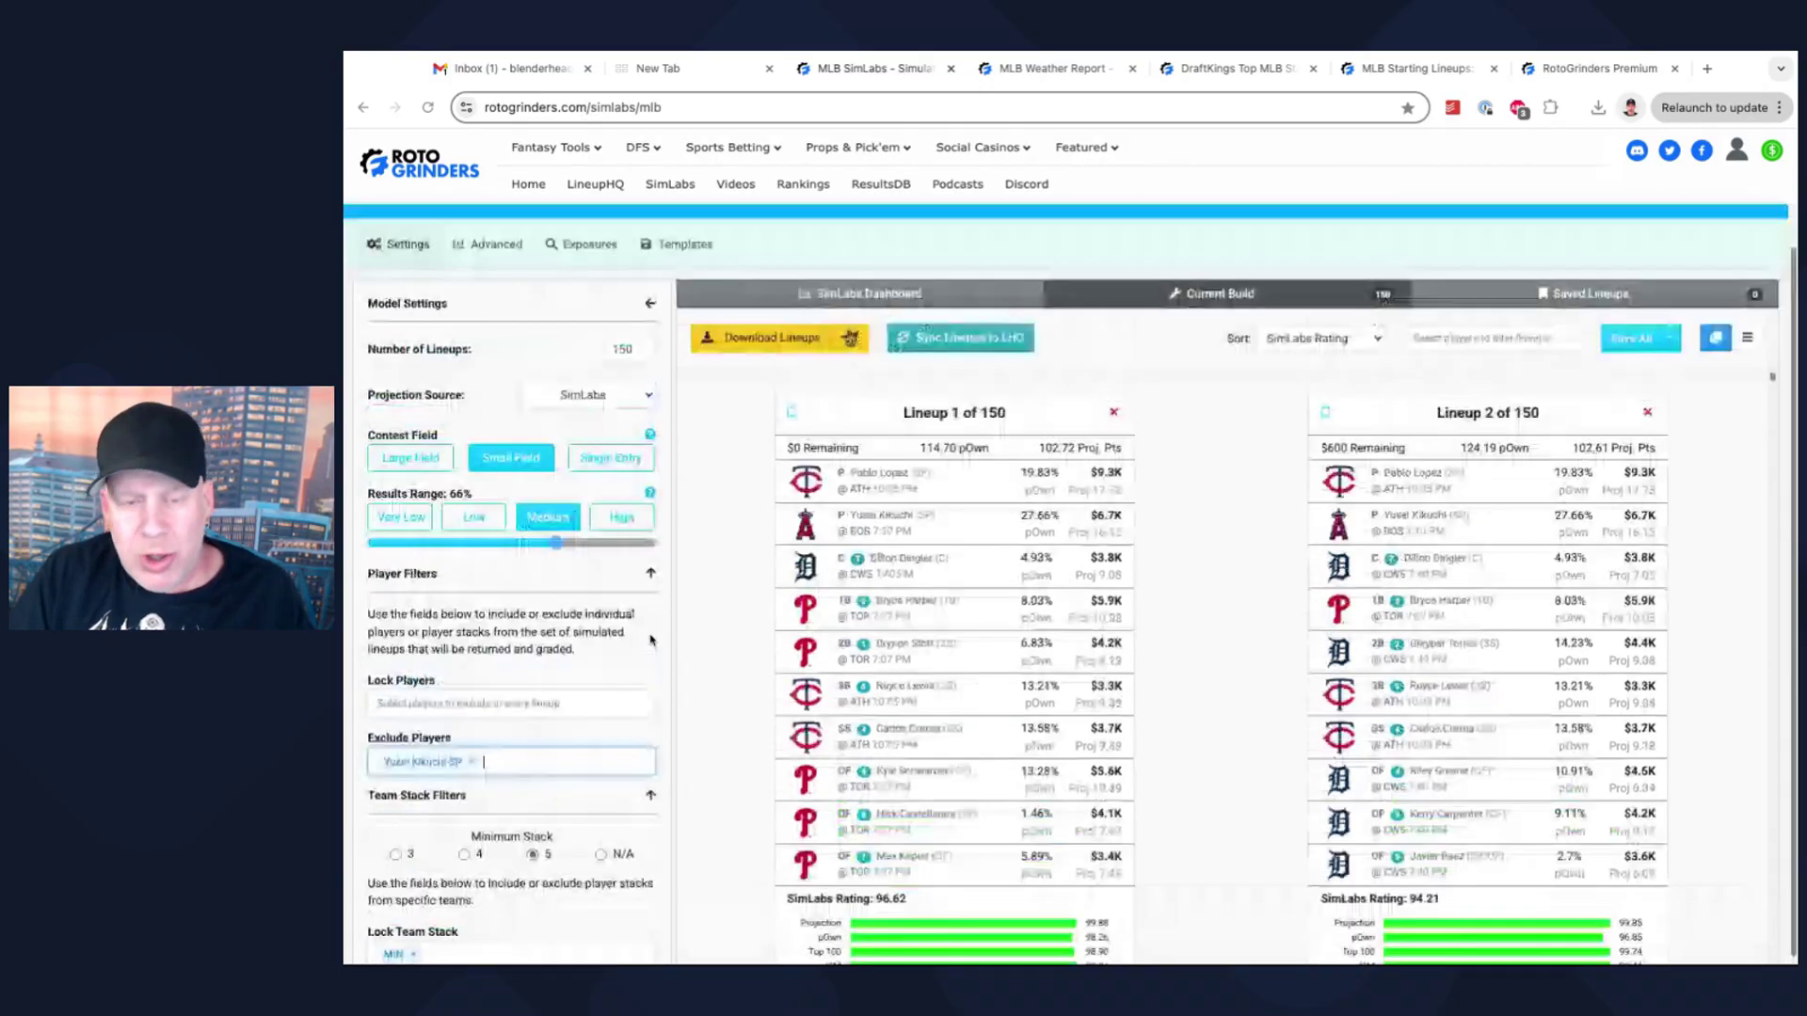
{"action": "scroll", "coordinate": [651, 641], "scroll_direction": "up", "scroll_amount": 1}
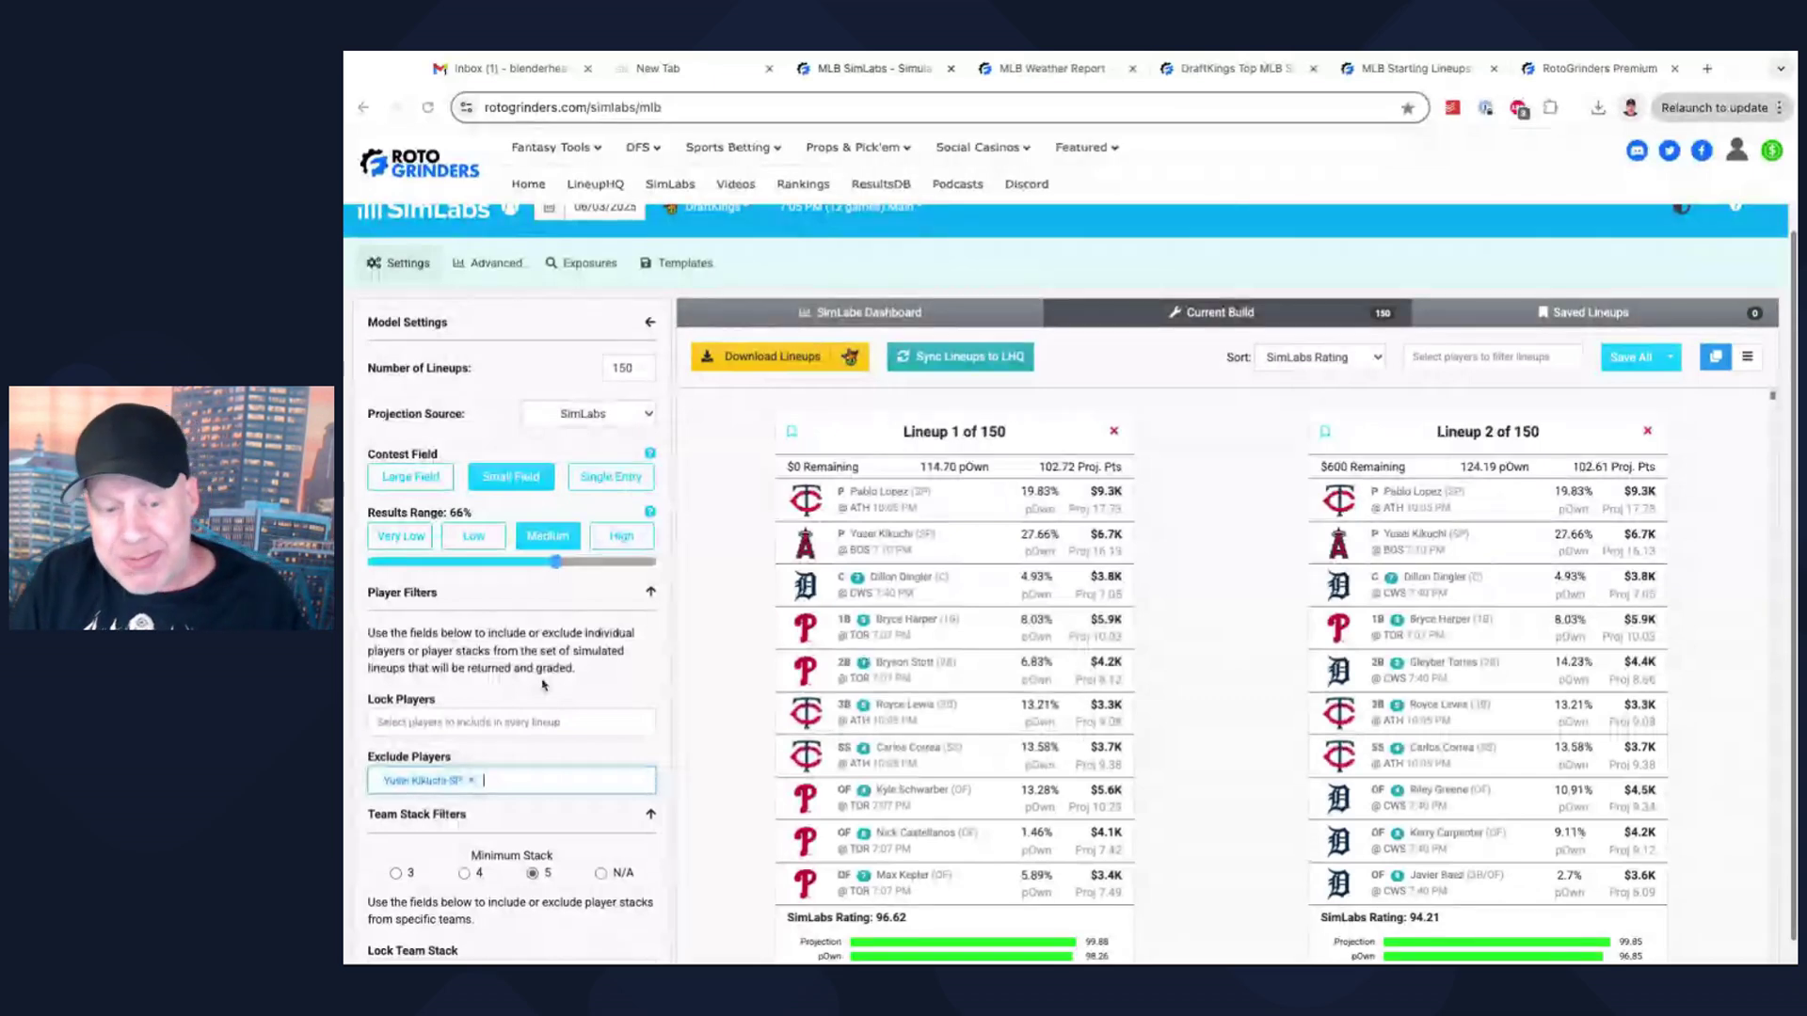
Step: Set the number of lineups to 20 and generate a new build
{"action": "scroll", "coordinate": [516, 687], "scroll_direction": "down", "scroll_amount": 1}
{"action": "scroll", "coordinate": [539, 701], "scroll_direction": "down", "scroll_amount": 1}
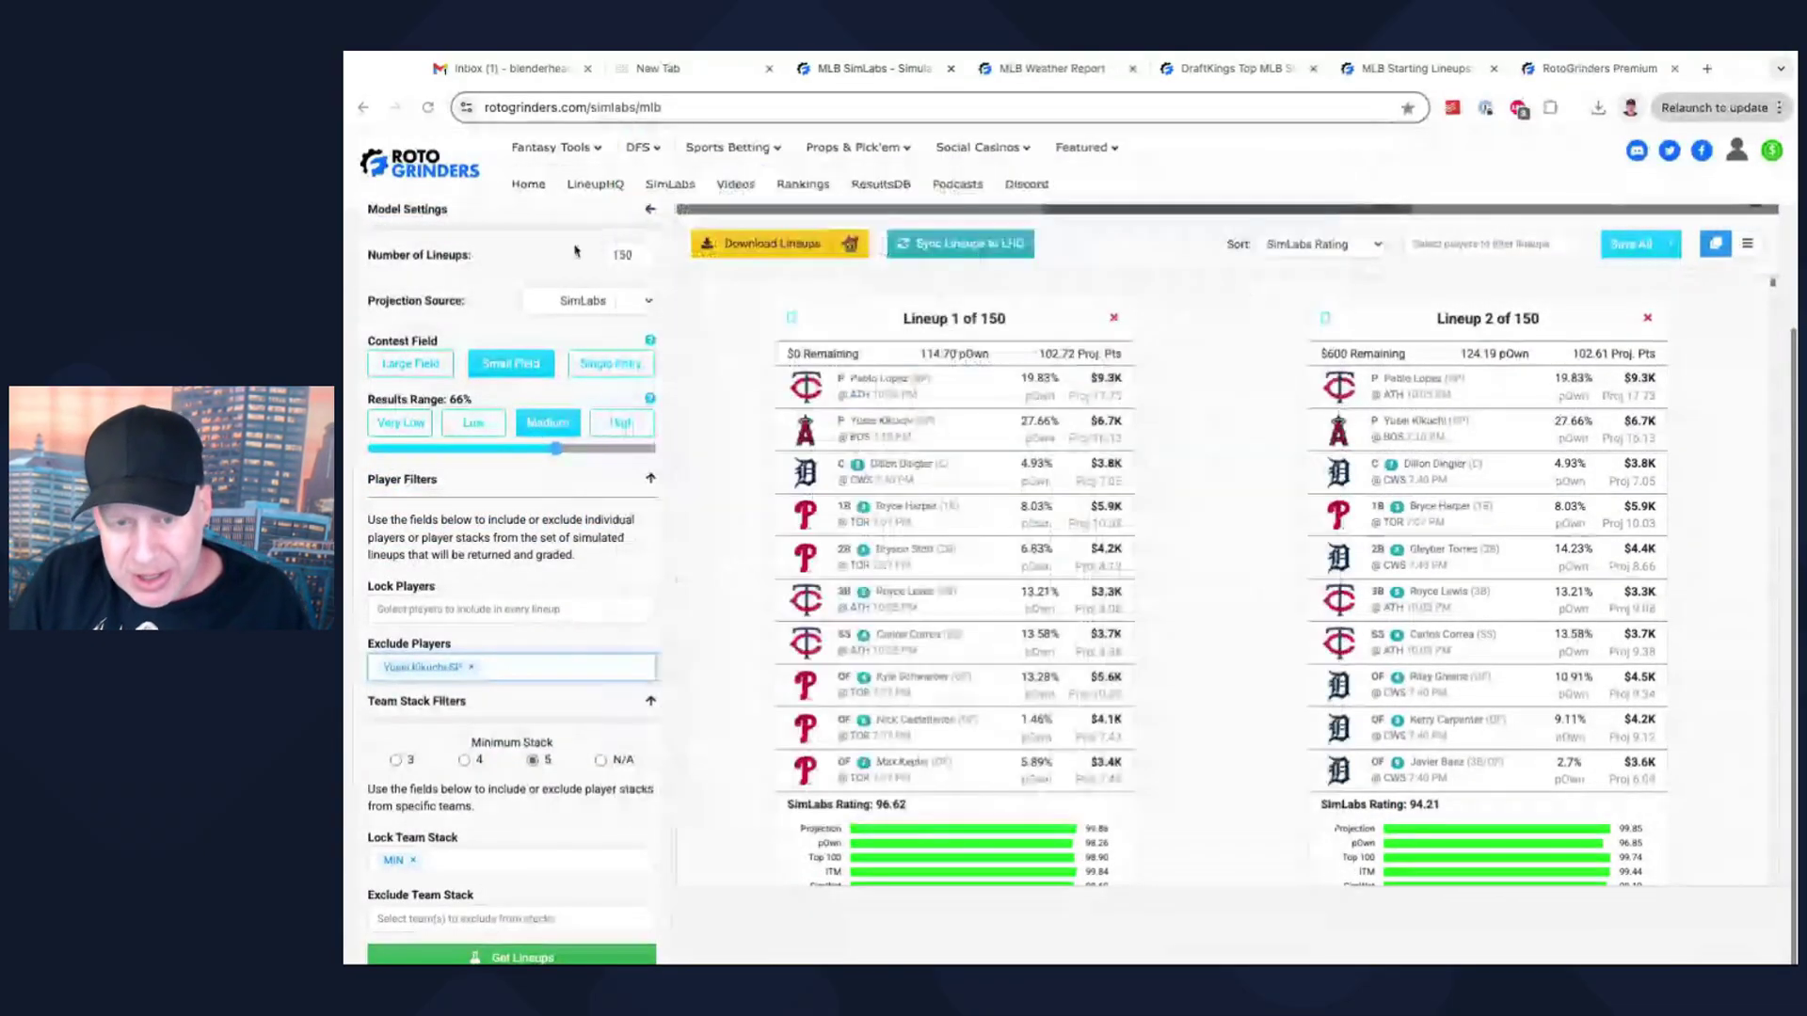
{"action": "left_click", "coordinate": [609, 254]}
{"action": "double_click", "coordinate": [609, 254]}
{"action": "type", "text": "20"}
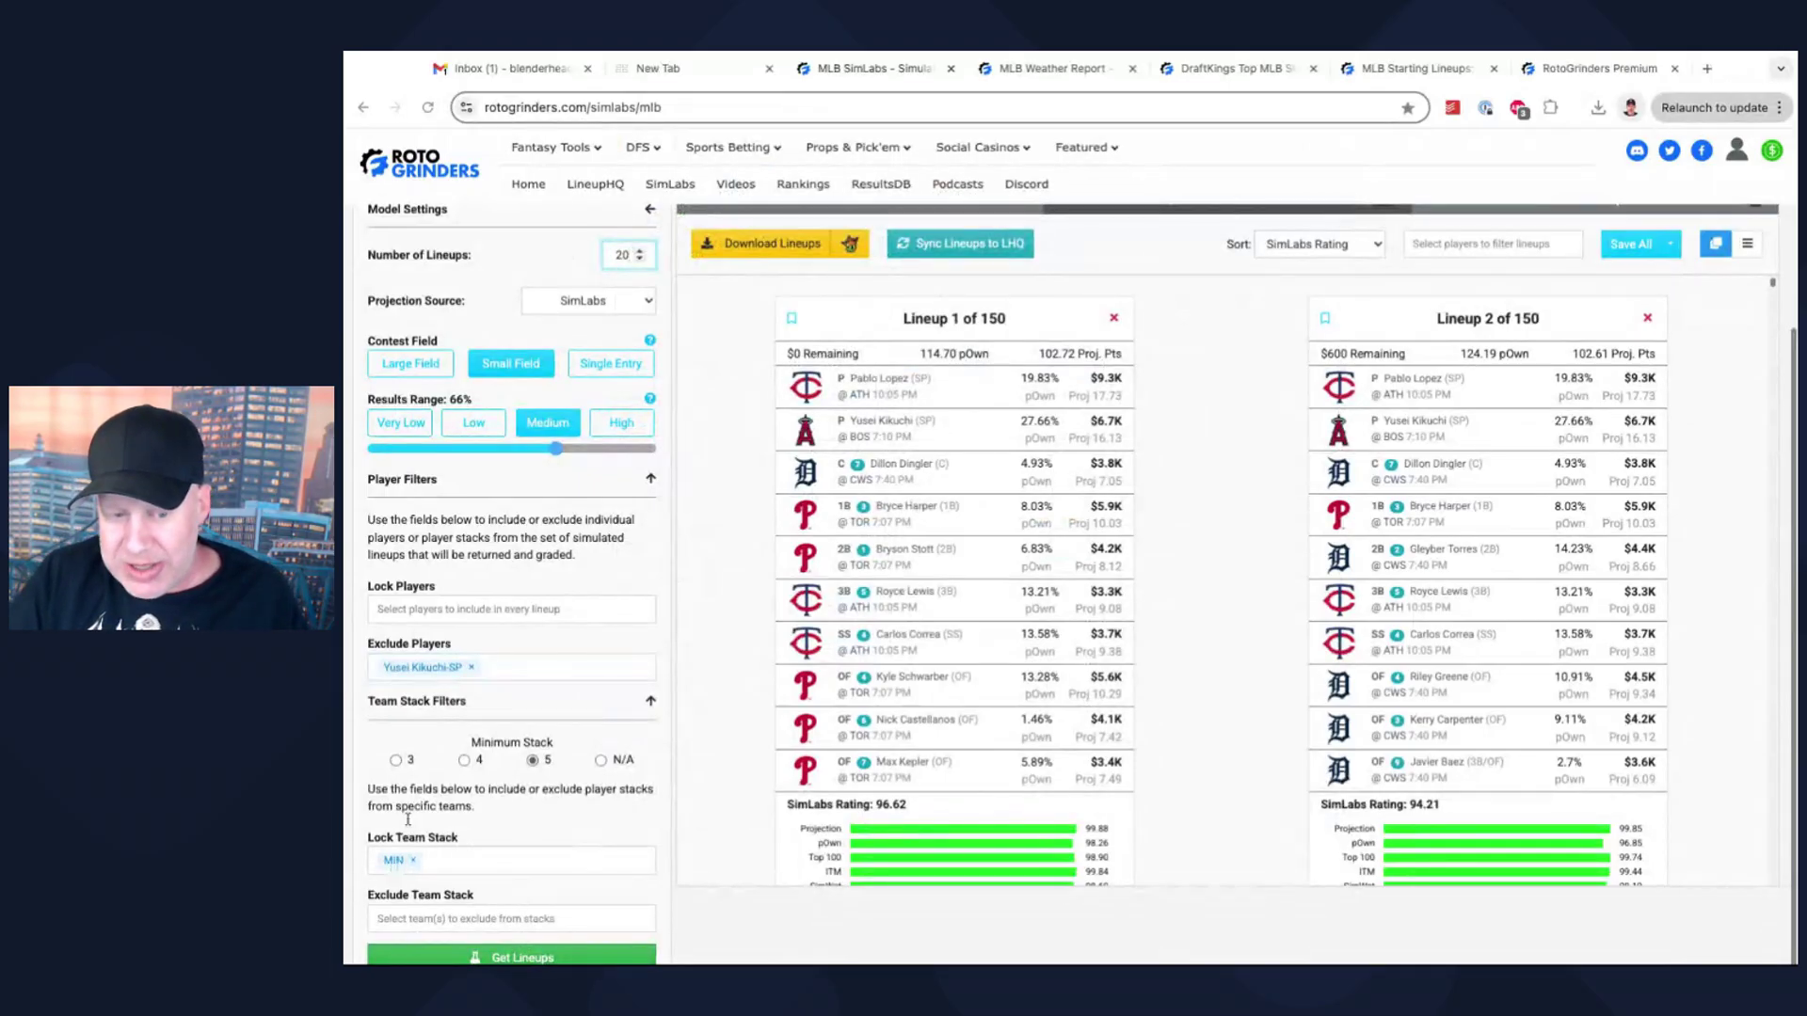
{"action": "left_click", "coordinate": [504, 958]}
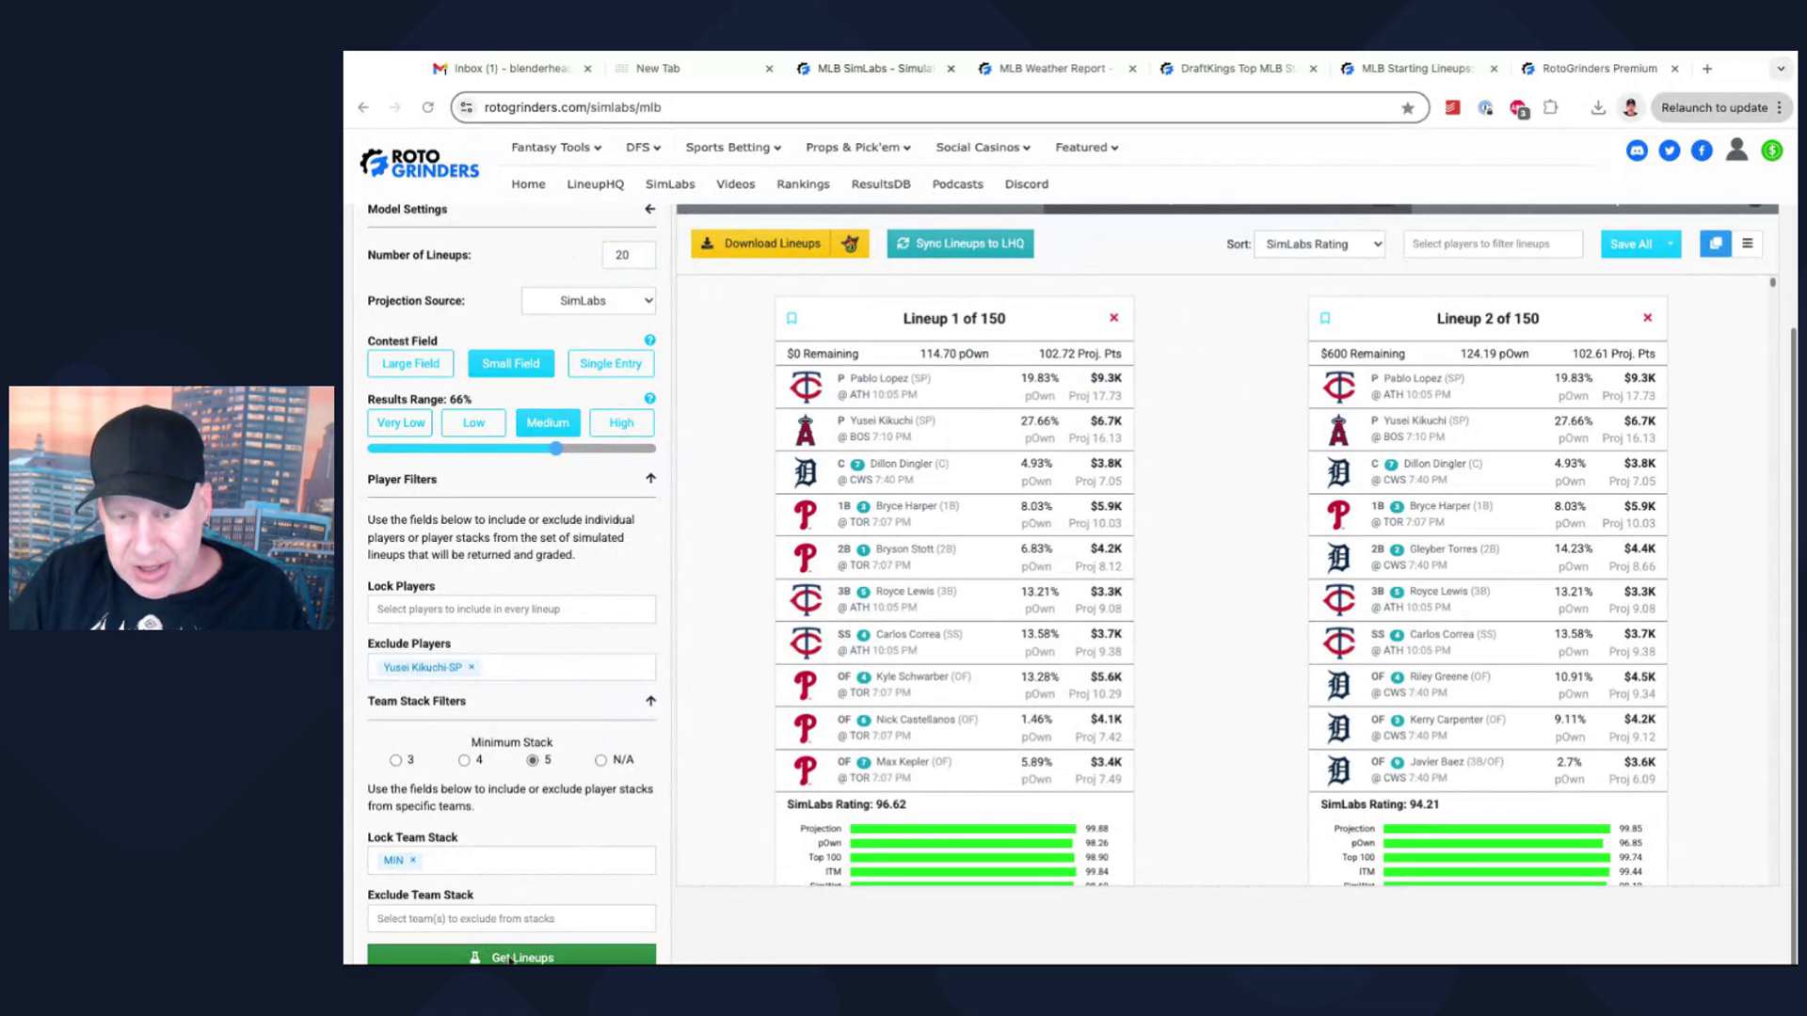
{"action": "left_click", "coordinate": [509, 957]}
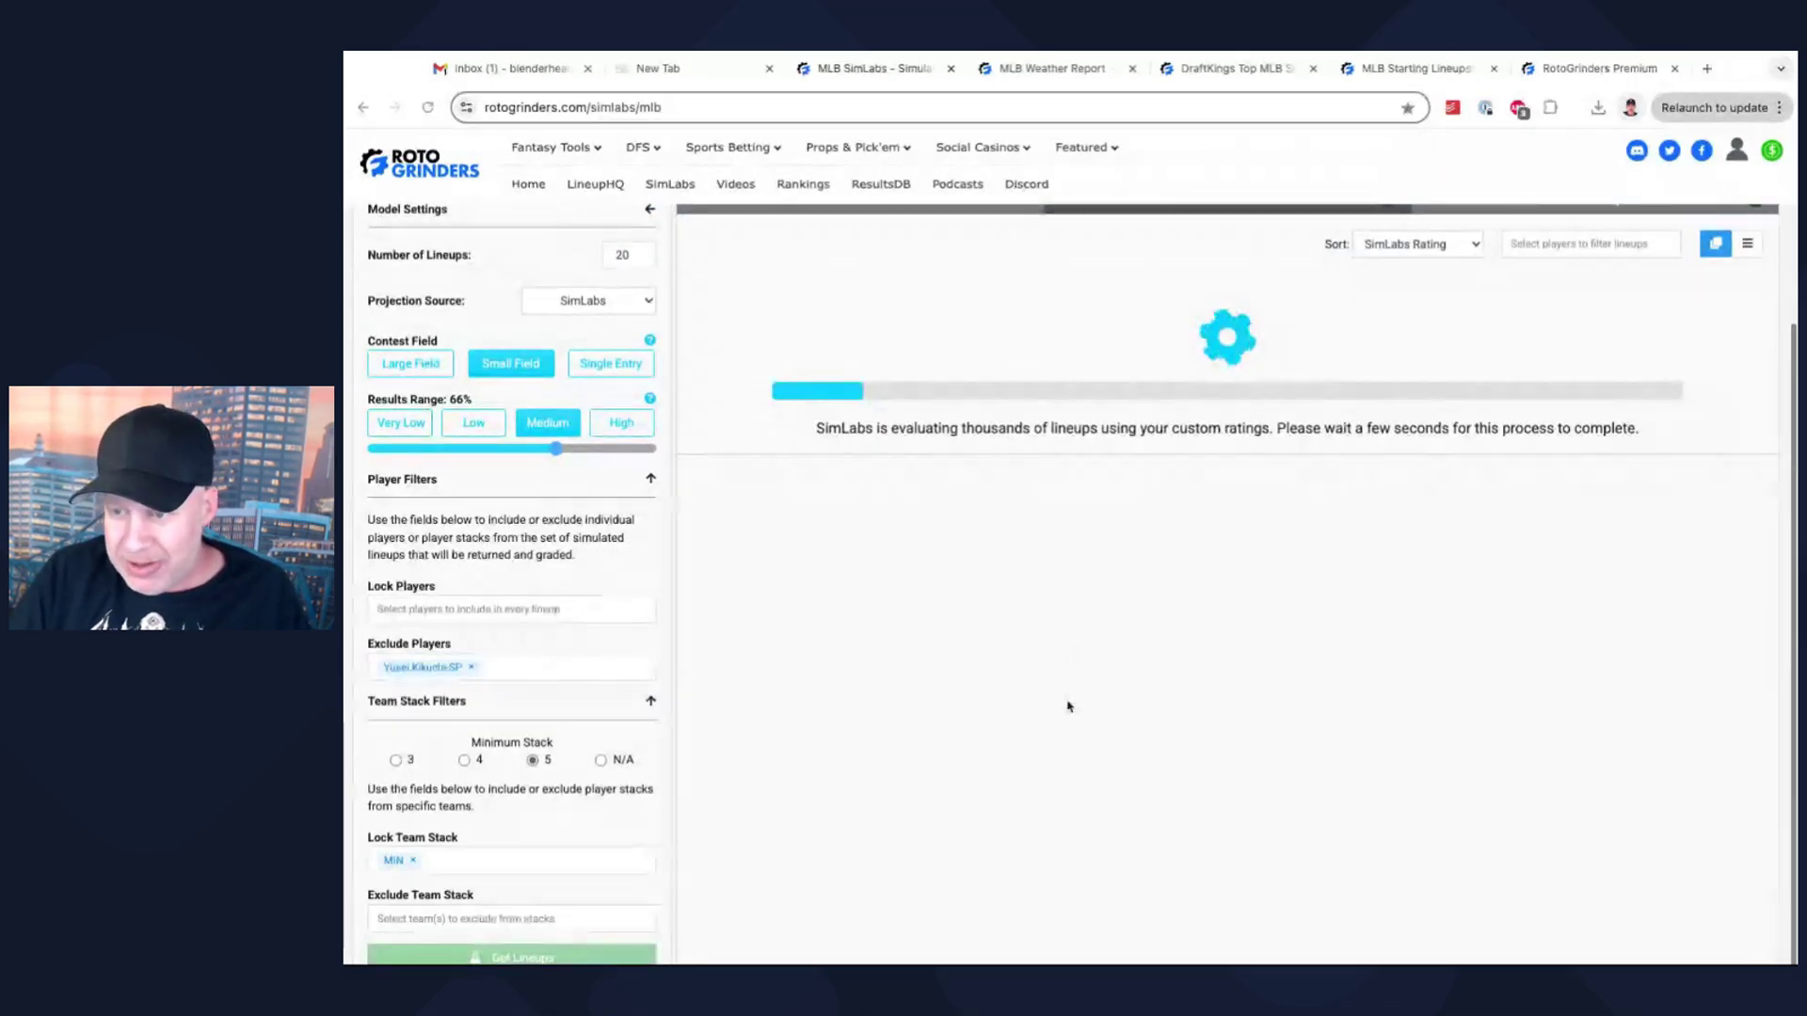
Step: Examine the first four lineups of the new build for their pitchers, MIN stacks and SimLabs ratings
{"action": "scroll", "coordinate": [1068, 686], "scroll_direction": "up", "scroll_amount": 1}
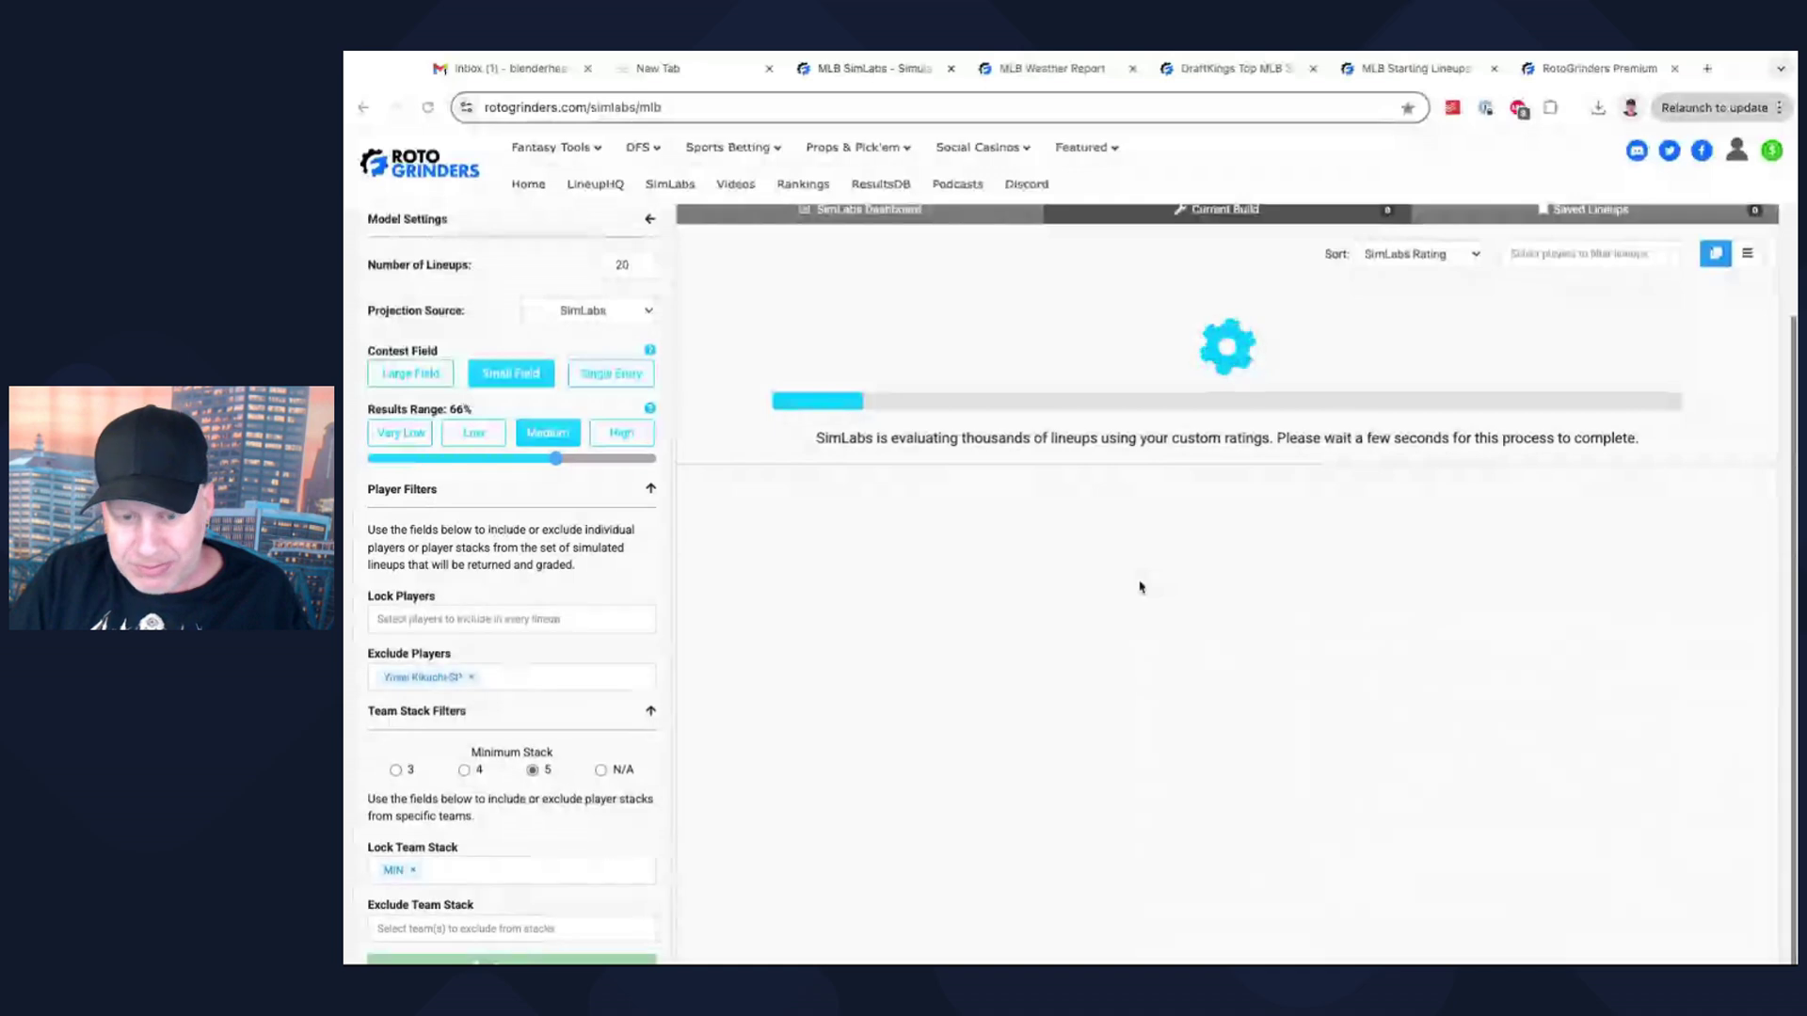
{"action": "scroll", "coordinate": [659, 546], "scroll_direction": "up", "scroll_amount": 1}
{"action": "scroll", "coordinate": [392, 515], "scroll_direction": "down", "scroll_amount": 1}
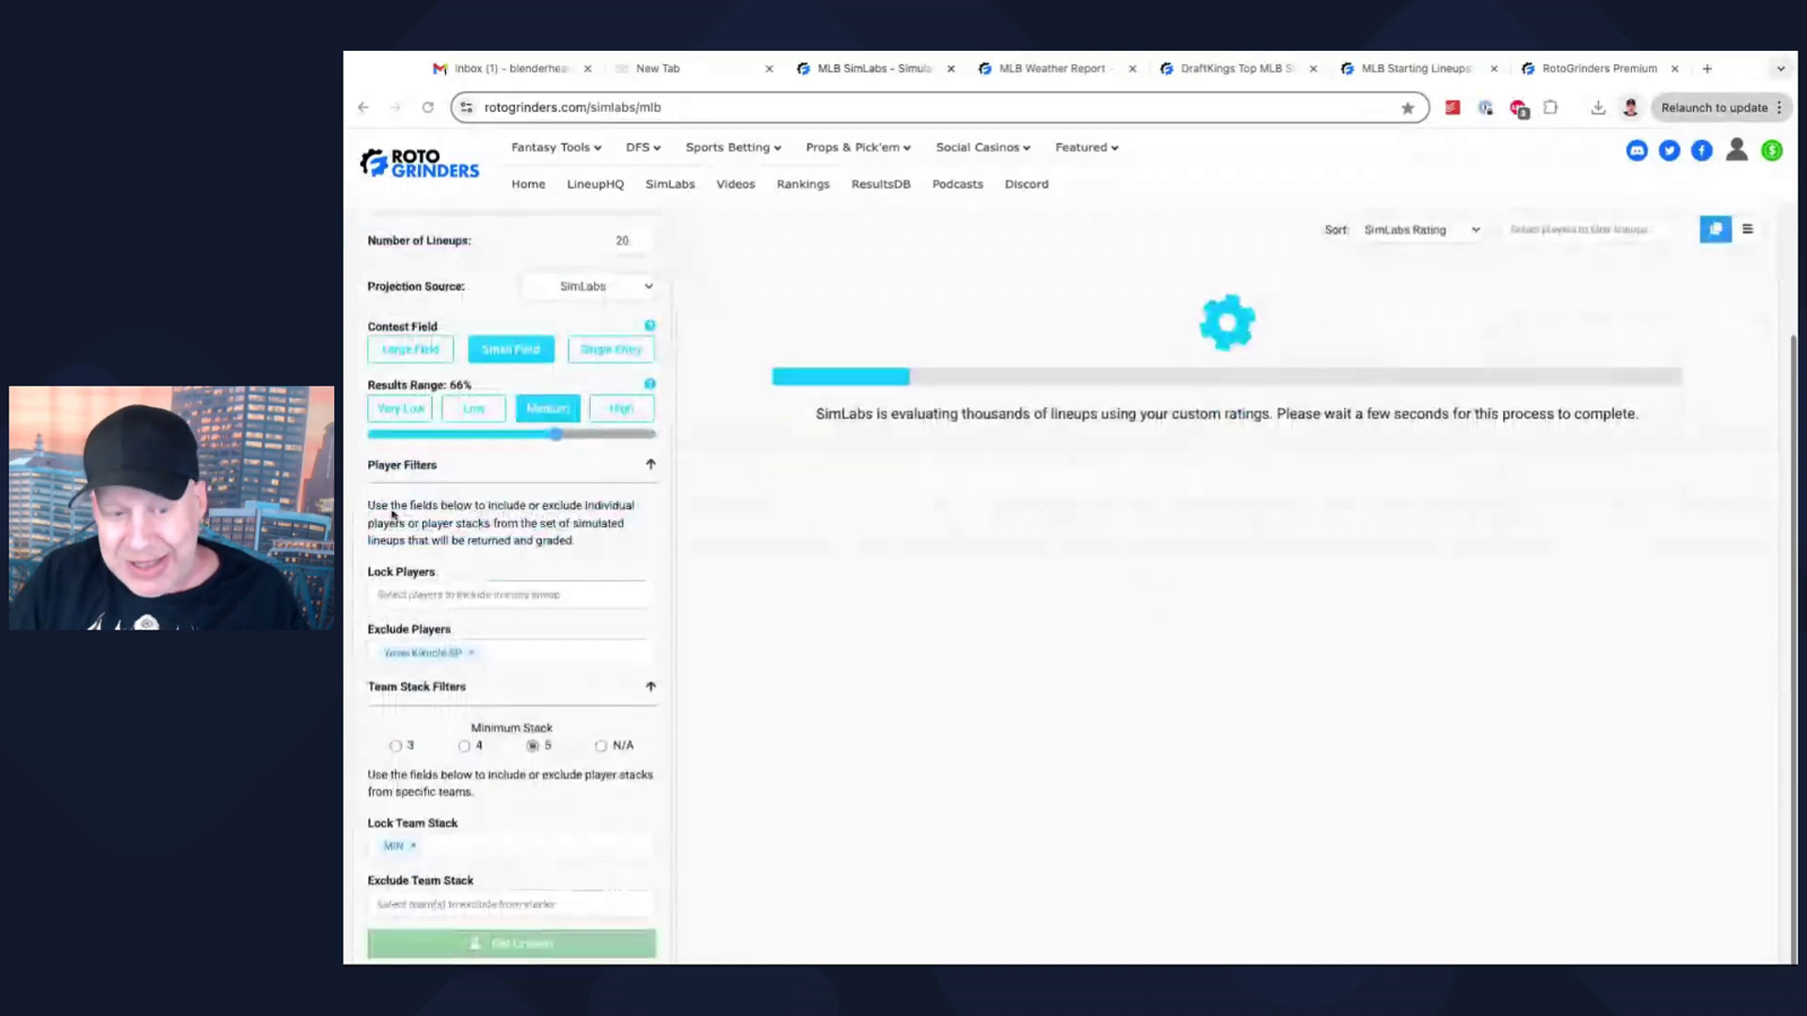
{"action": "scroll", "coordinate": [555, 555], "scroll_direction": "up", "scroll_amount": 1}
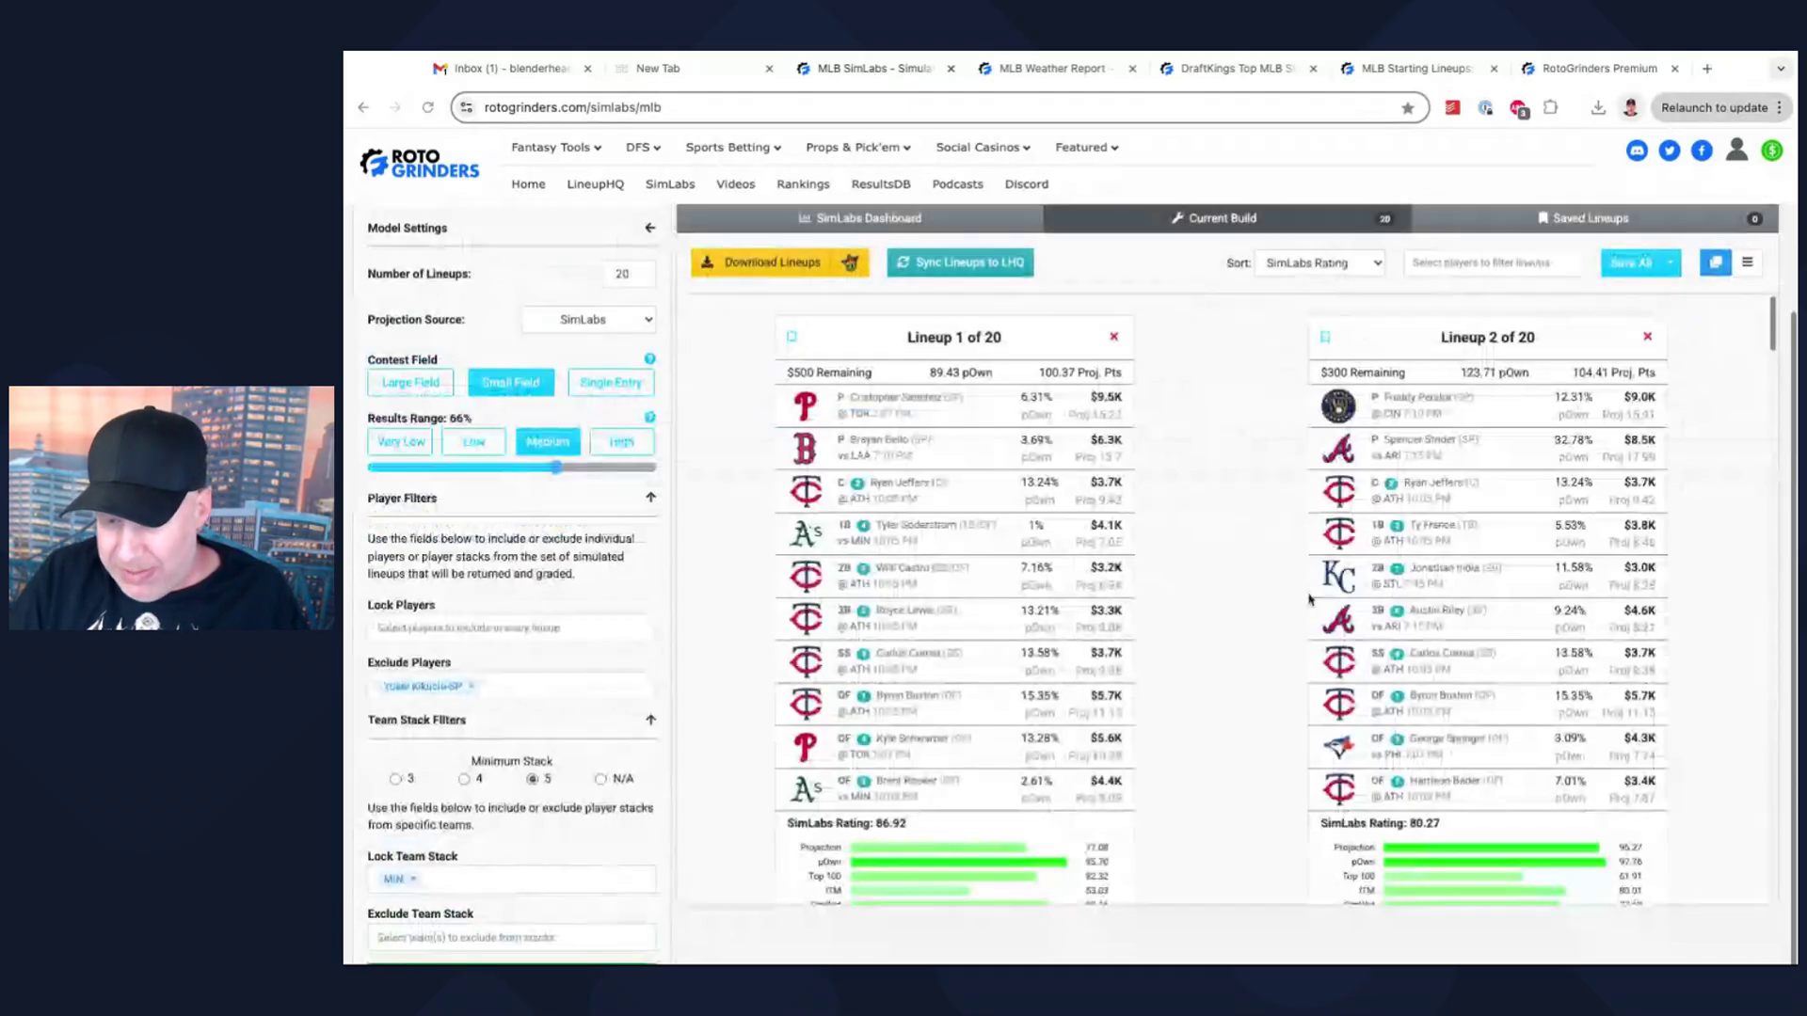
{"action": "scroll", "coordinate": [1309, 598], "scroll_direction": "down", "scroll_amount": 4}
{"action": "scroll", "coordinate": [1297, 598], "scroll_direction": "up", "scroll_amount": 6}
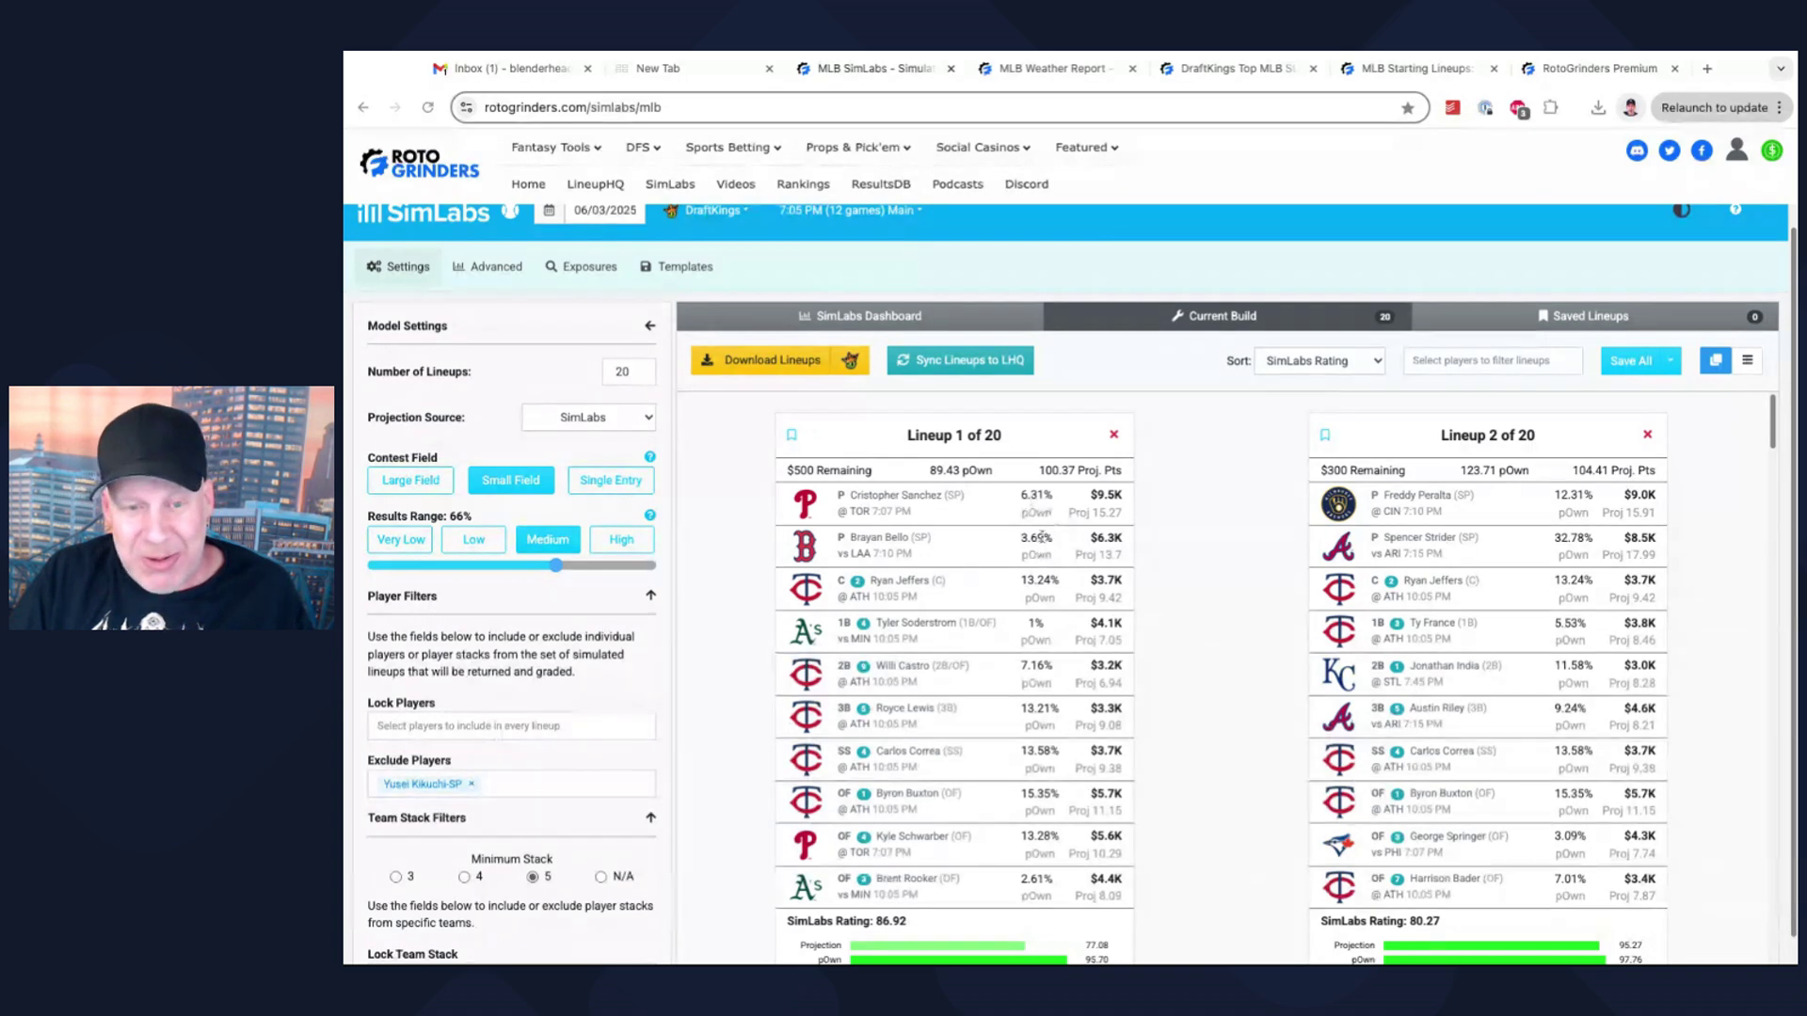
{"action": "scroll", "coordinate": [1041, 550], "scroll_direction": "down", "scroll_amount": 1}
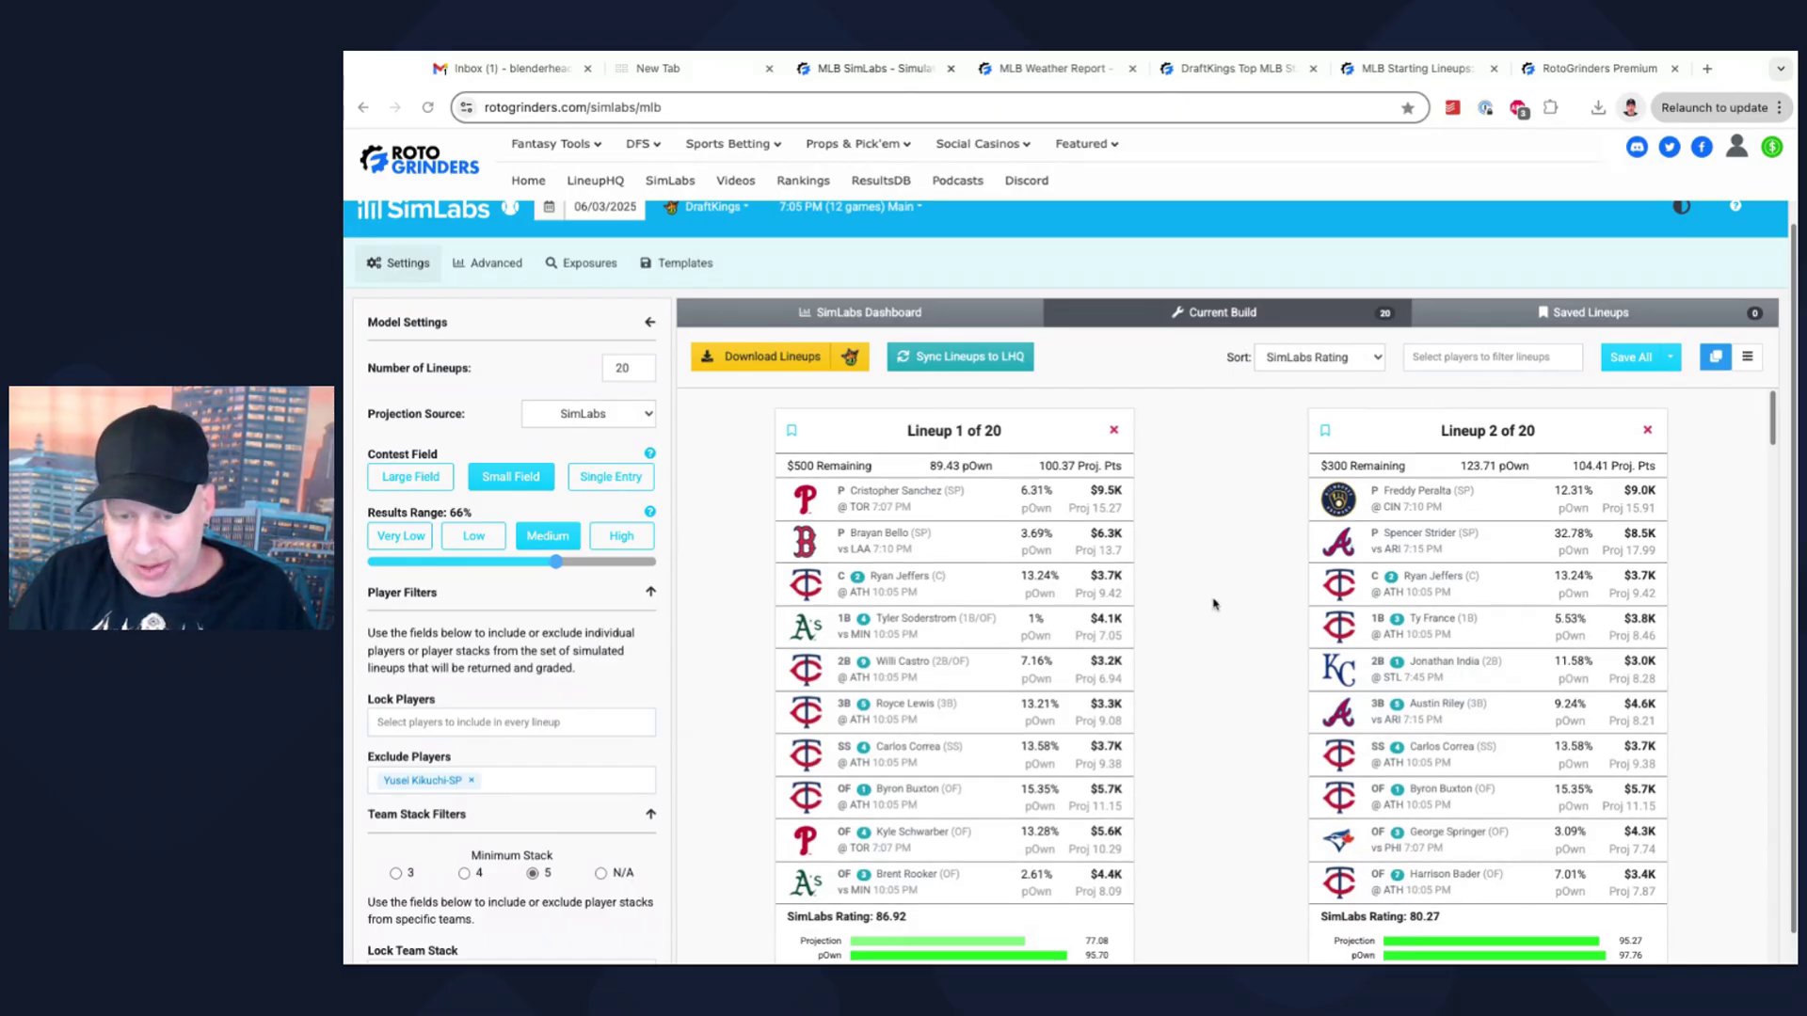
{"action": "scroll", "coordinate": [1214, 605], "scroll_direction": "down", "scroll_amount": 5}
{"action": "scroll", "coordinate": [1214, 605], "scroll_direction": "down", "scroll_amount": 1}
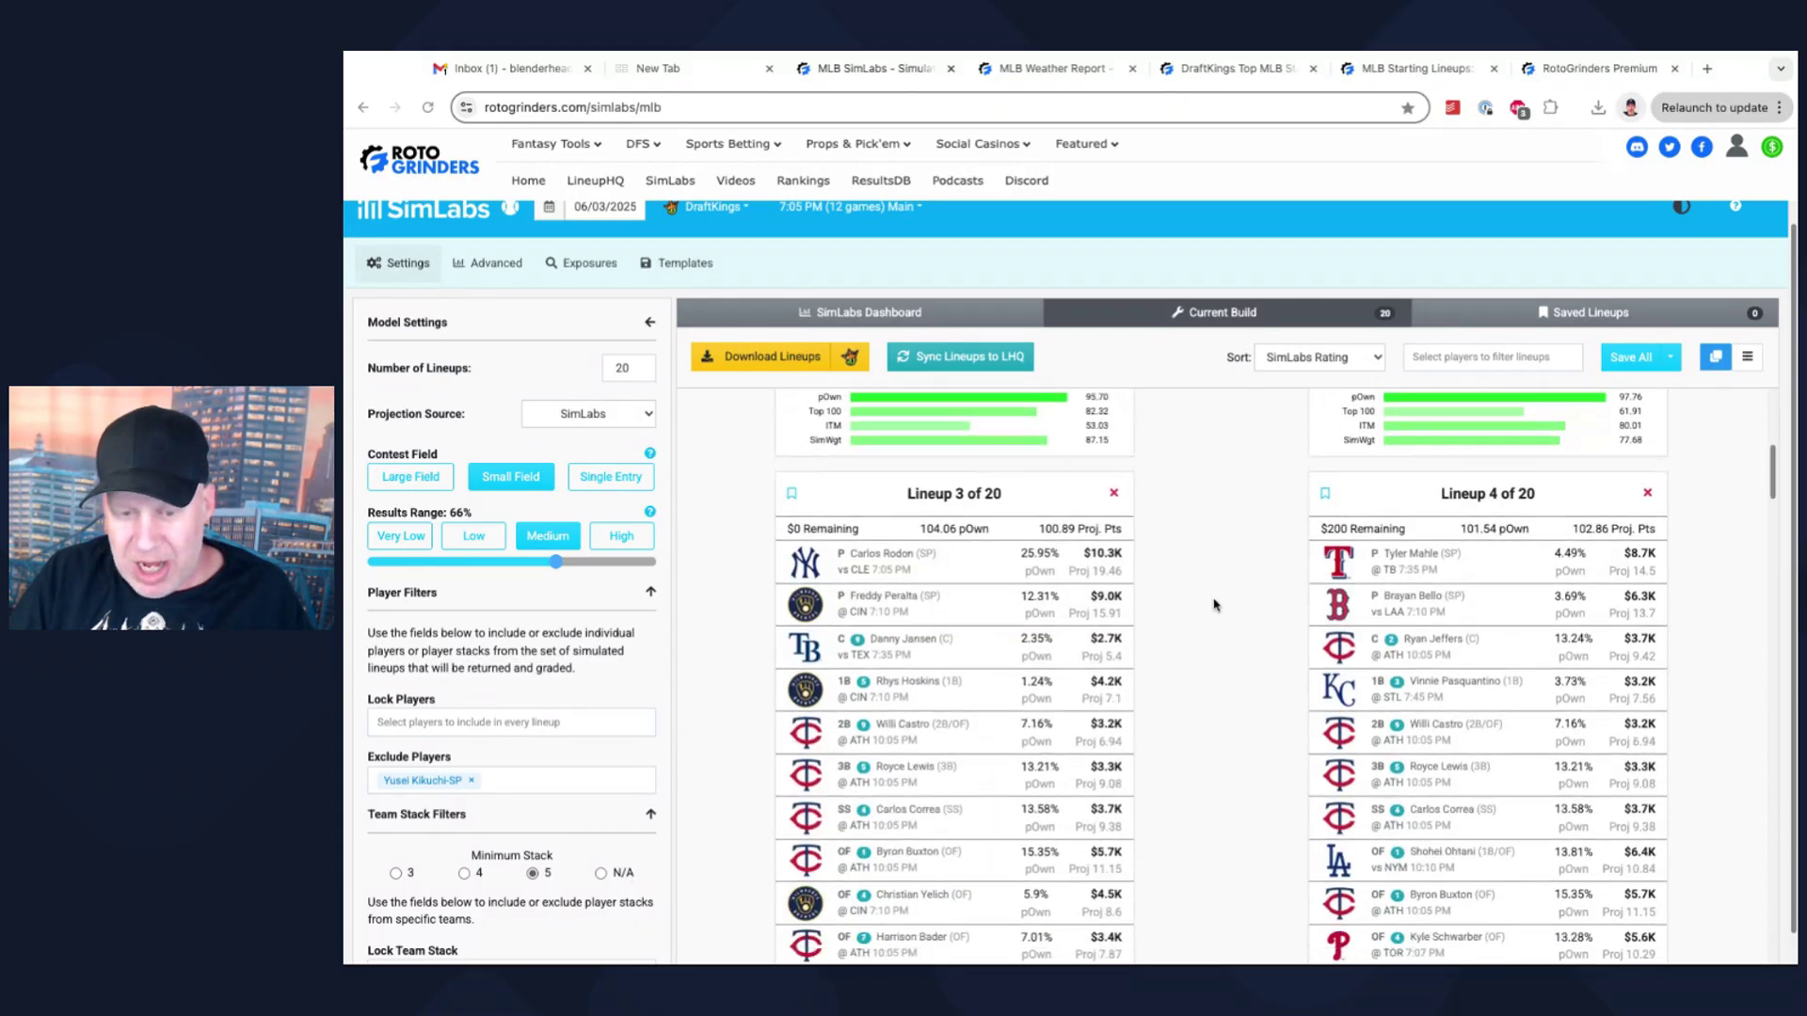
{"action": "scroll", "coordinate": [1211, 605], "scroll_direction": "up", "scroll_amount": 1}
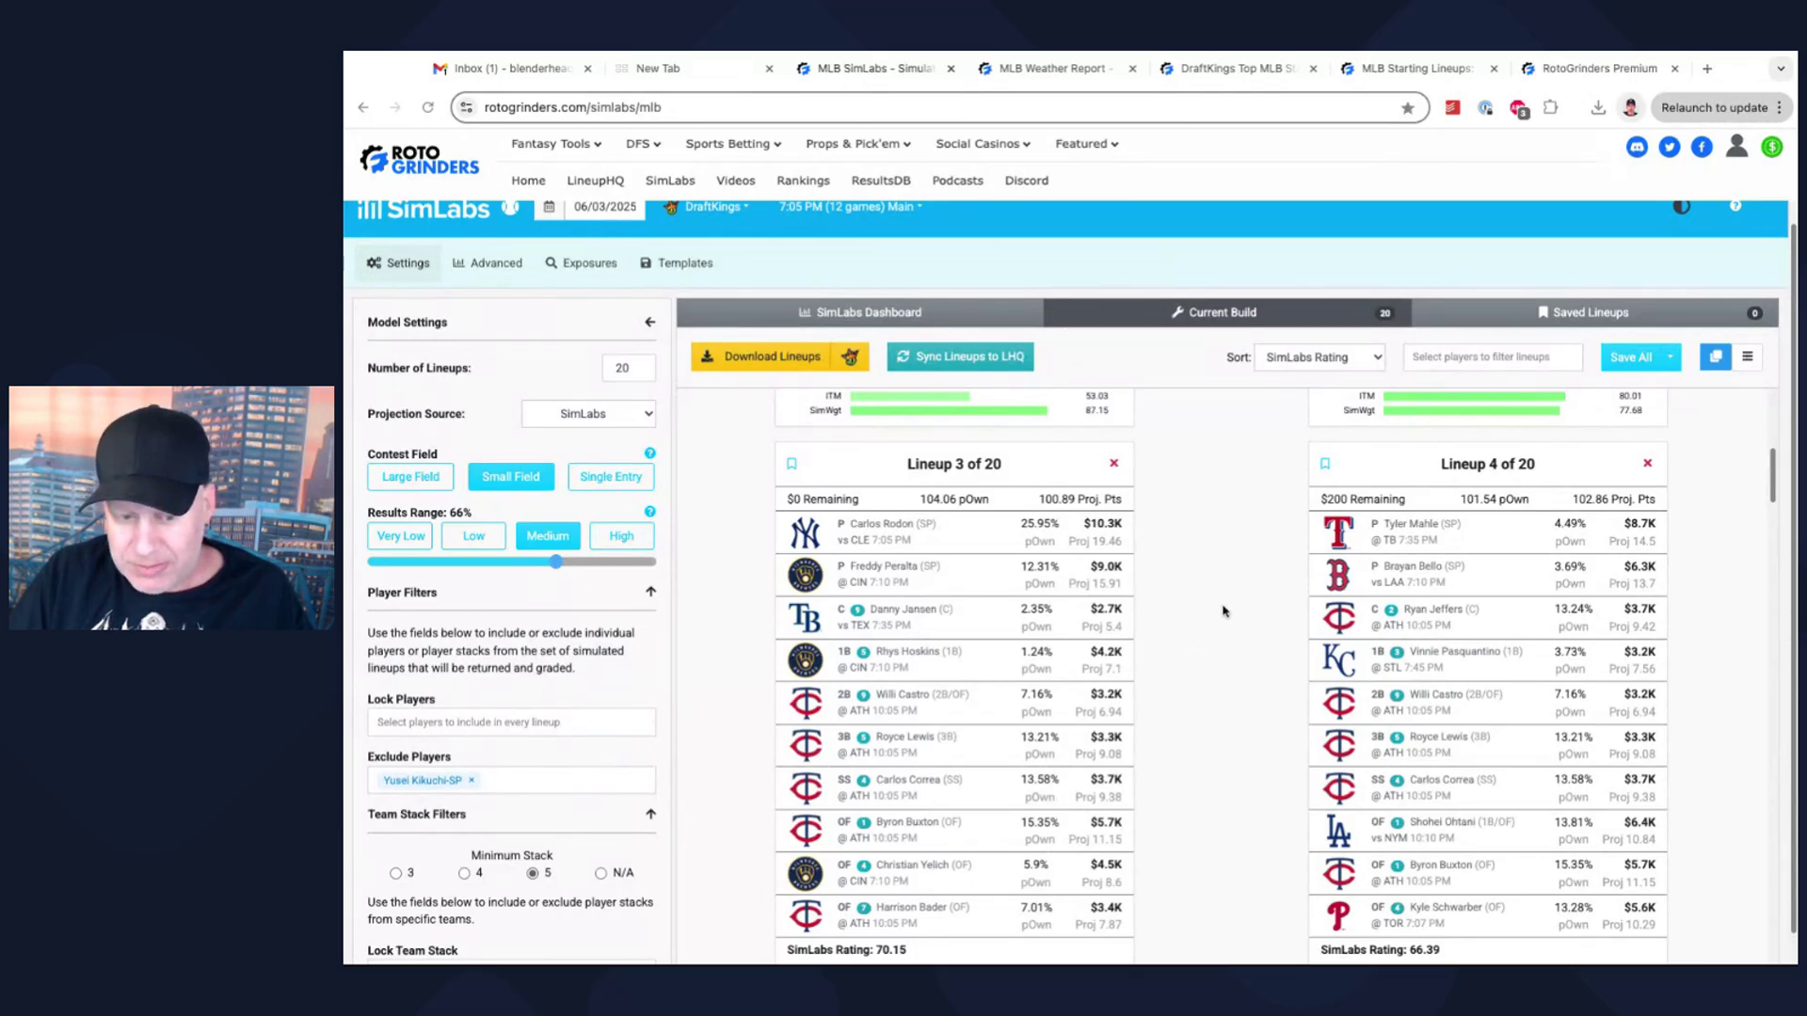
{"action": "scroll", "coordinate": [667, 620], "scroll_direction": "down", "scroll_amount": 1}
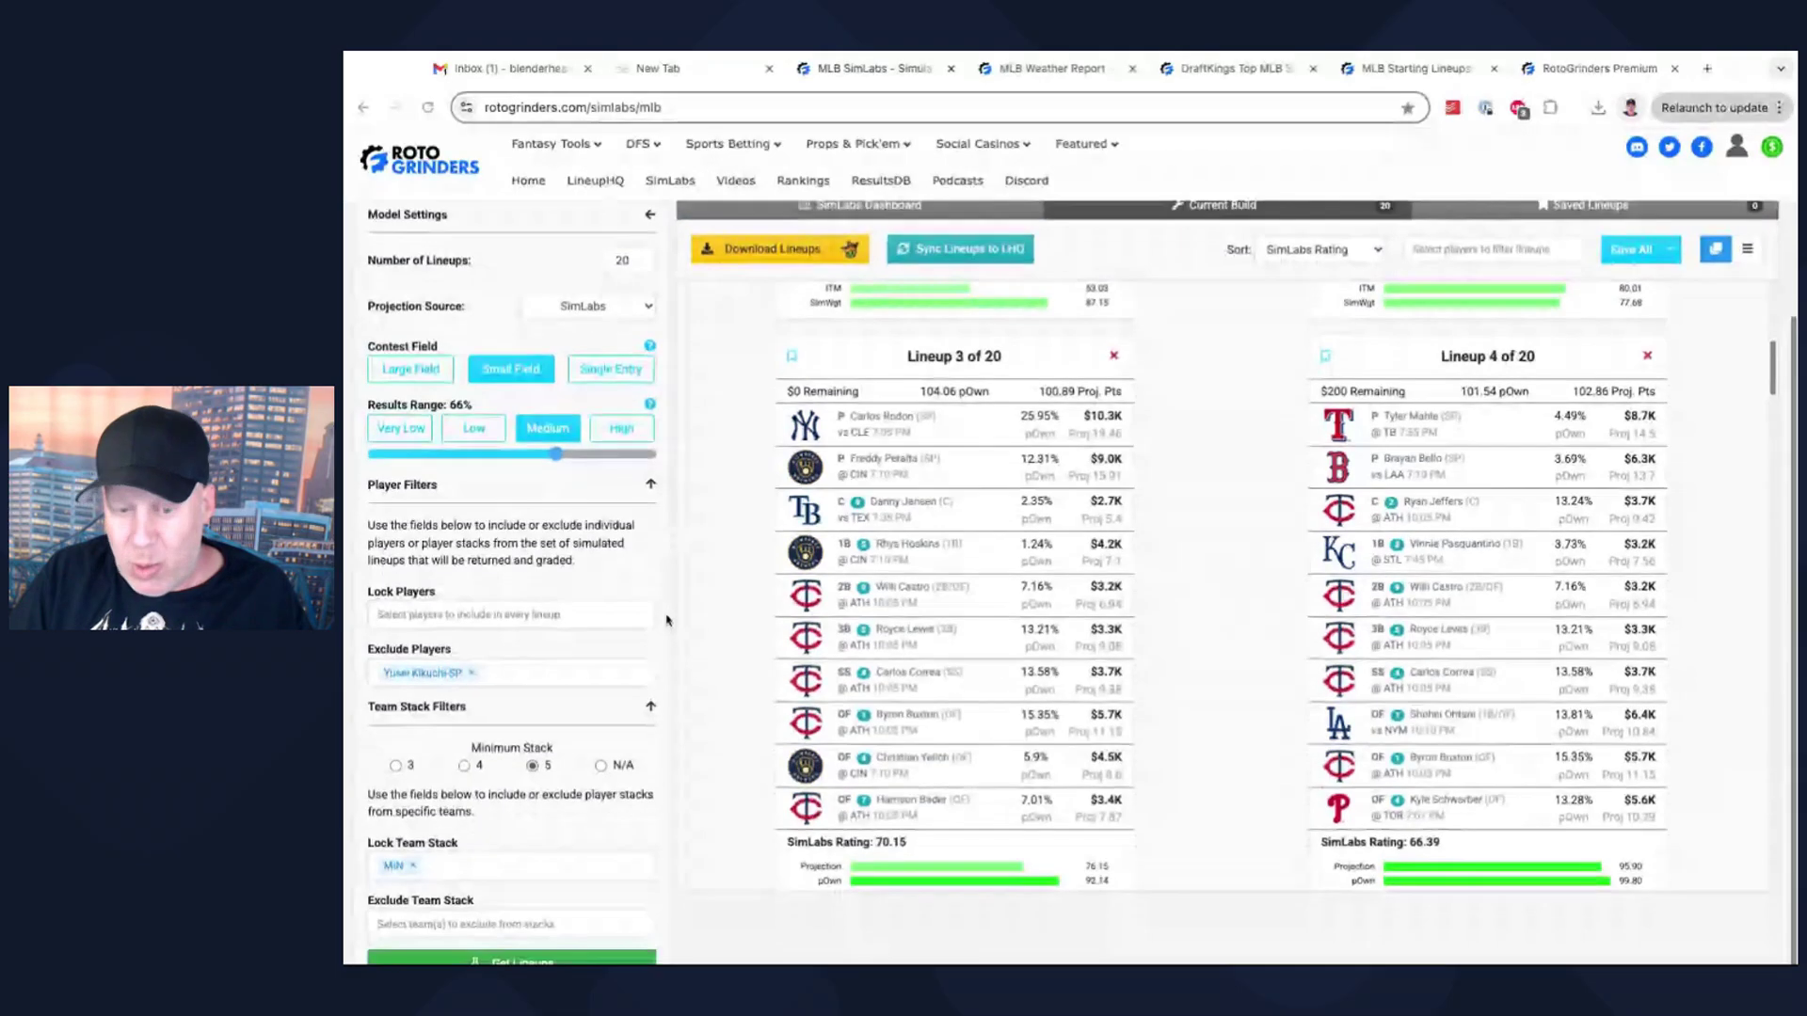
Step: Remove Yusei Kikuchi from the excluded players and generate the lineups again
{"action": "scroll", "coordinate": [666, 620], "scroll_direction": "up", "scroll_amount": 2}
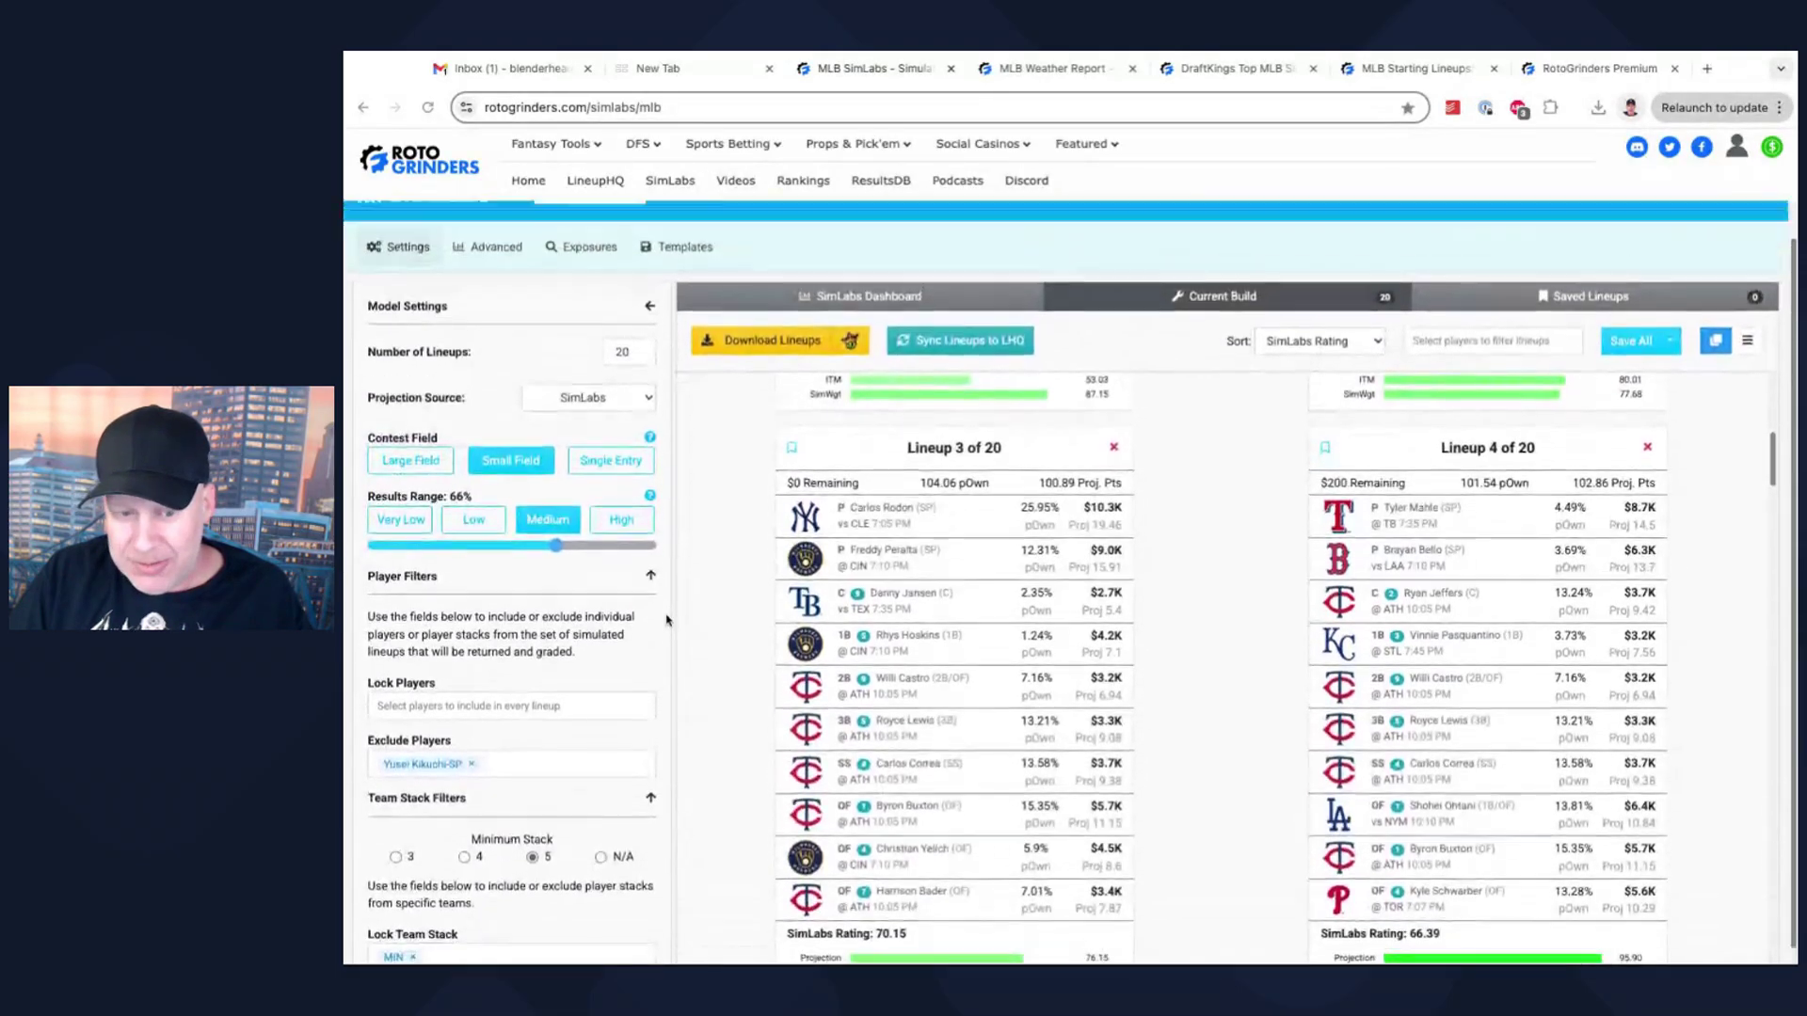
{"action": "scroll", "coordinate": [640, 618], "scroll_direction": "down", "scroll_amount": 1}
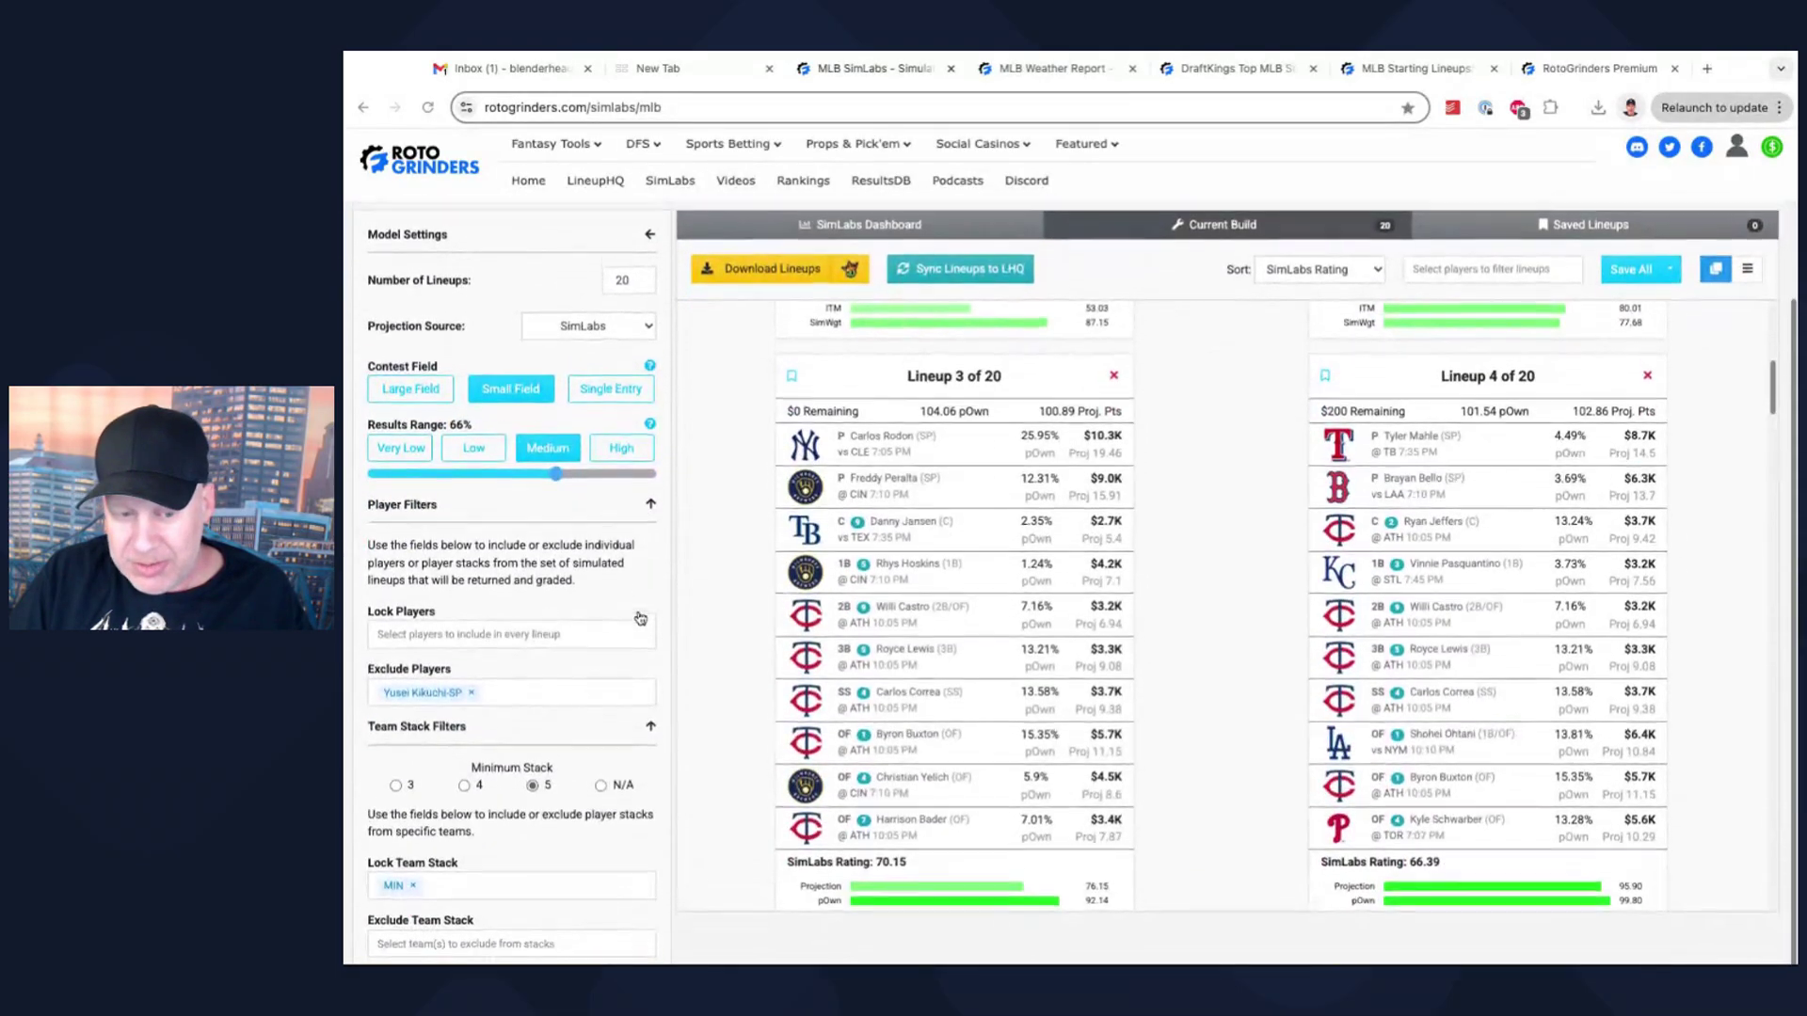
{"action": "left_click", "coordinate": [471, 697]}
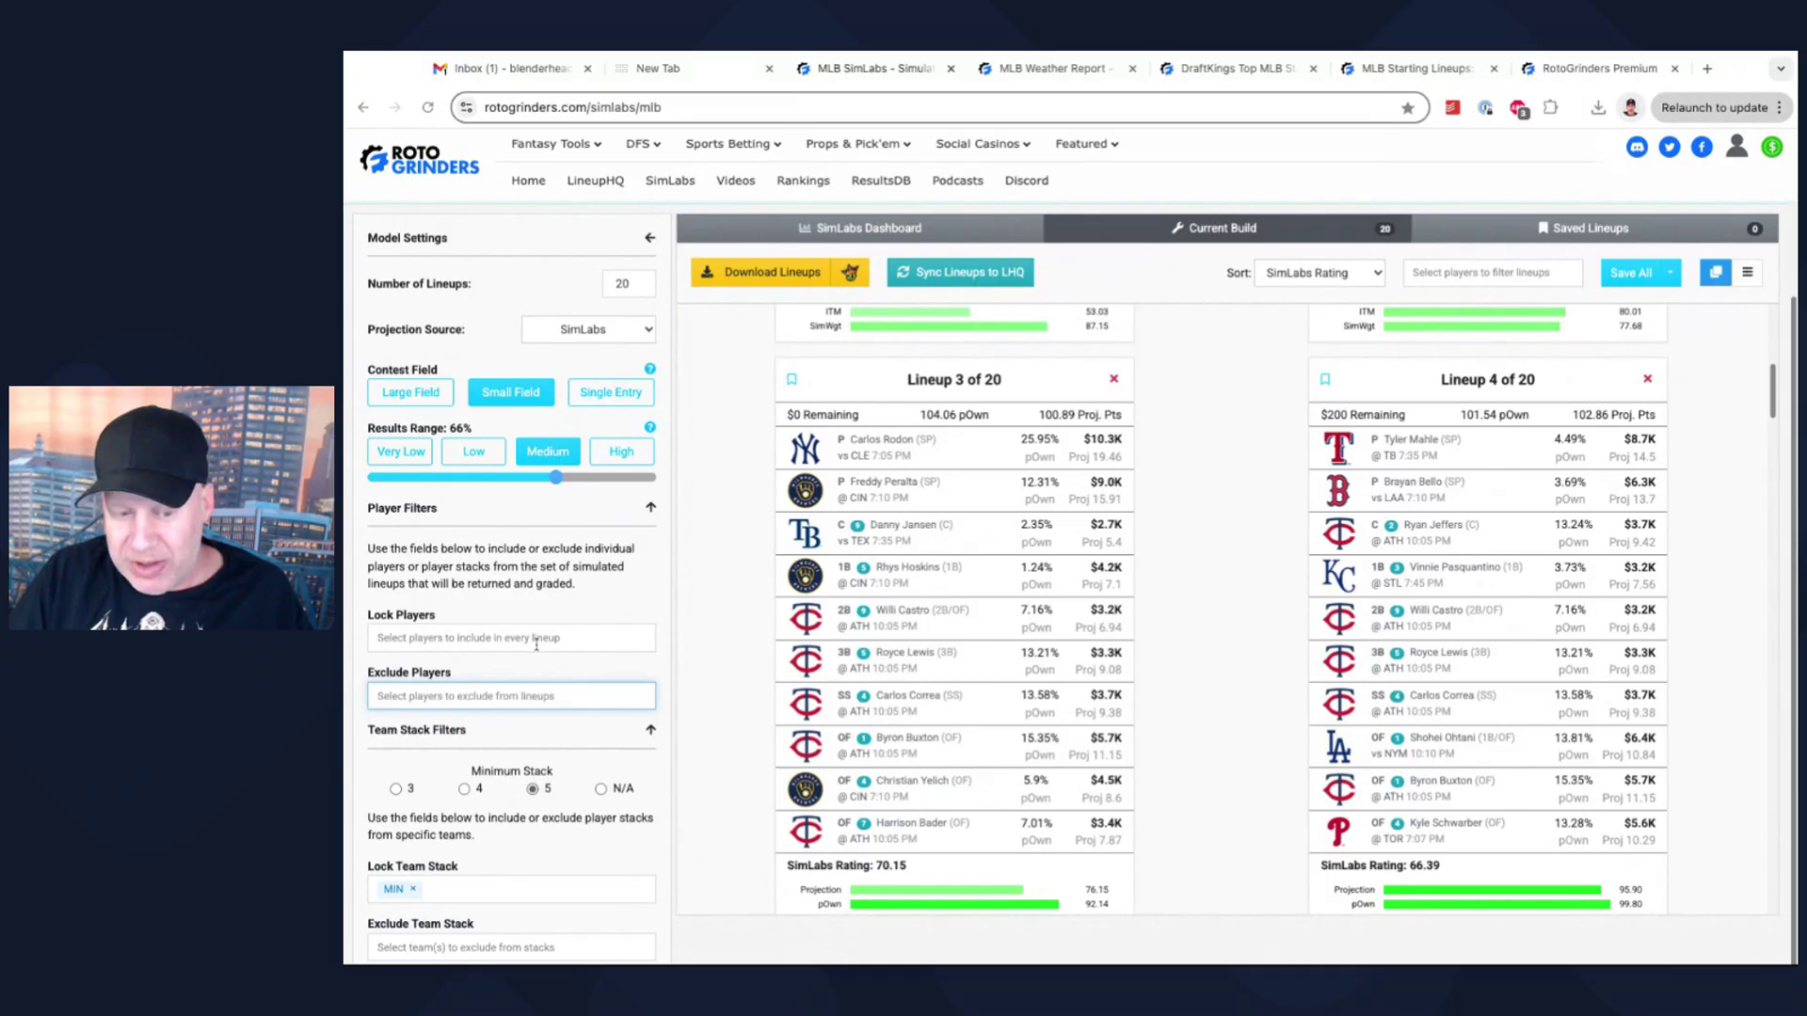
{"action": "scroll", "coordinate": [537, 649], "scroll_direction": "down", "scroll_amount": 1}
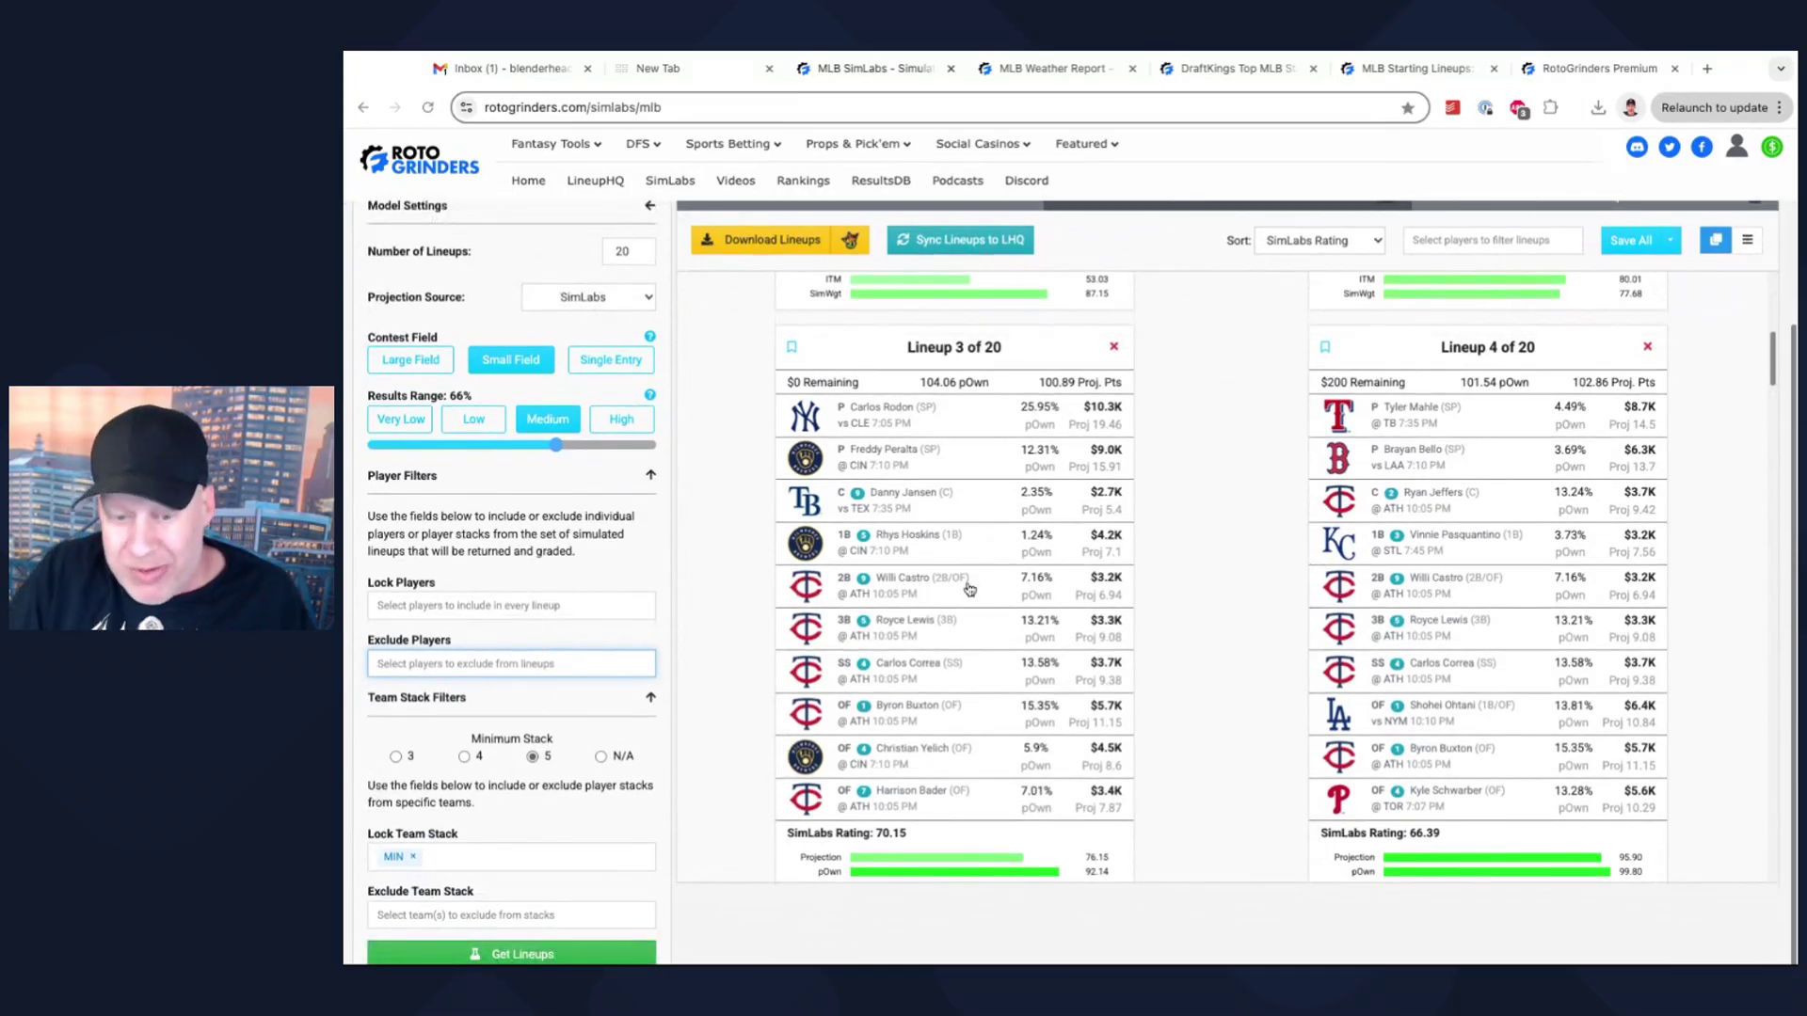
{"action": "left_click", "coordinate": [516, 956]}
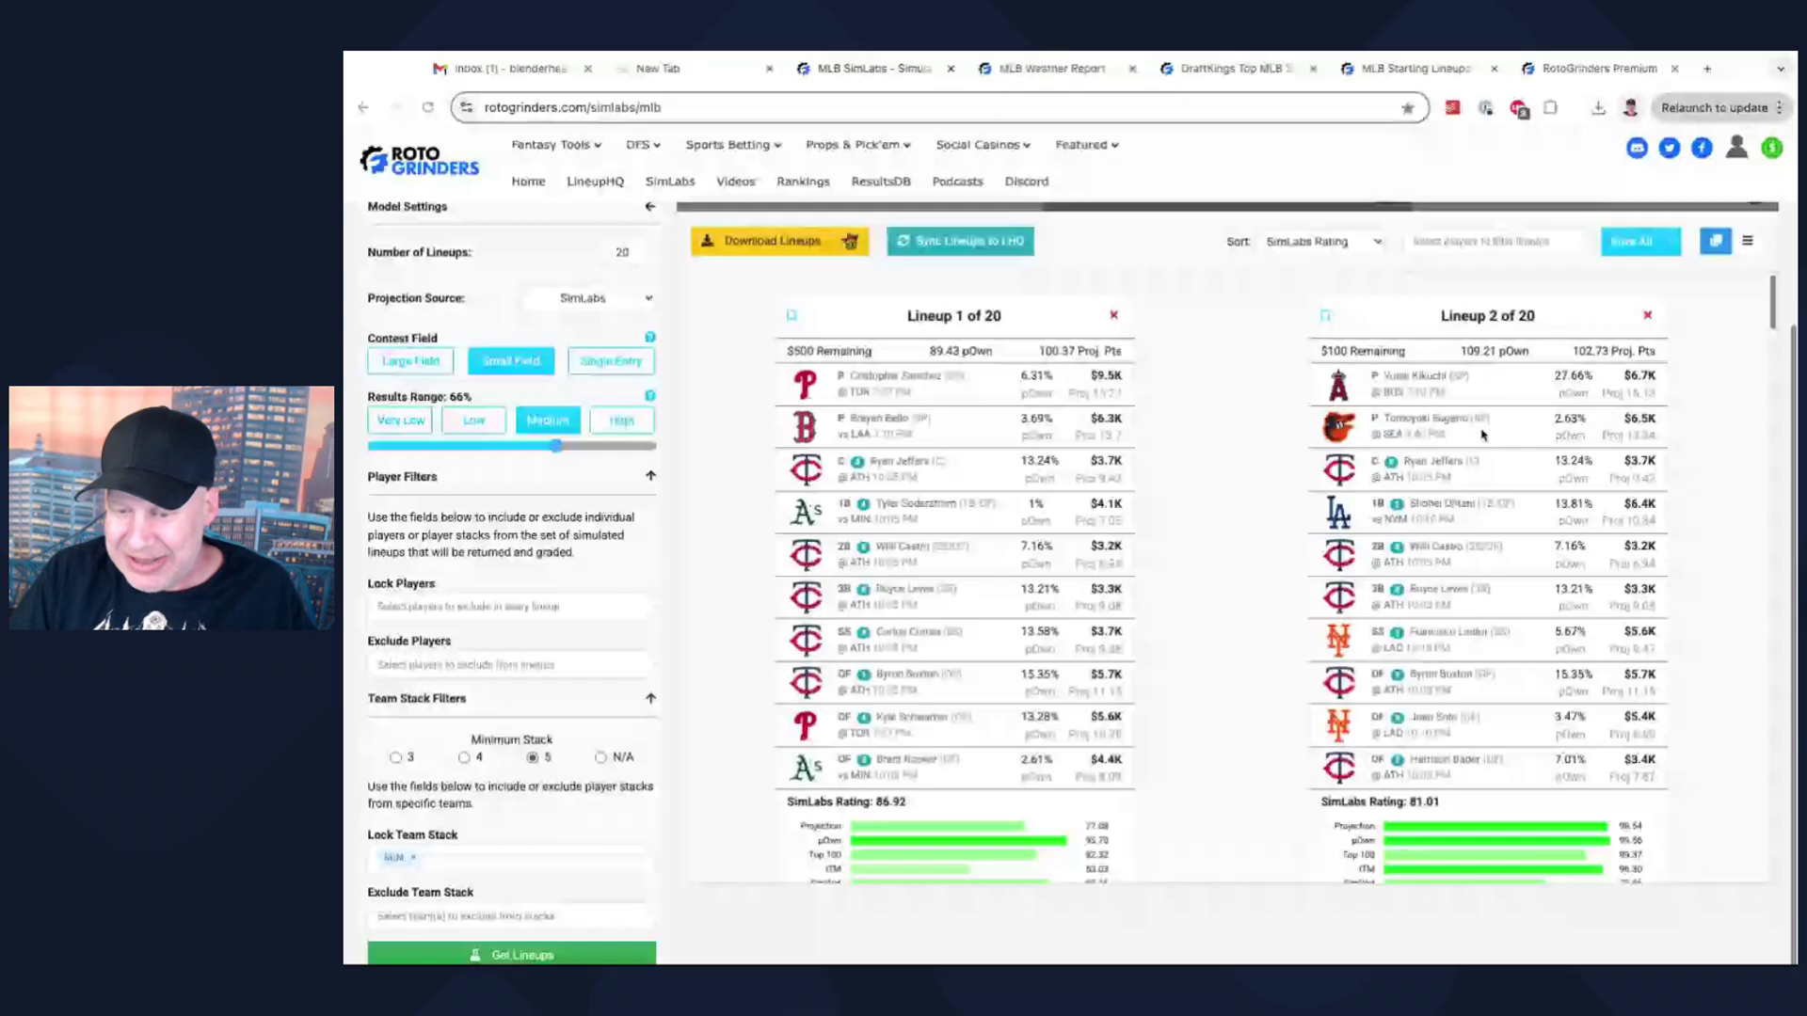
Step: Examine lineups 1 to 10 of the regenerated build for their pitchers, secondary stacks and SimLabs ratings, ending back at the first lineups
{"action": "scroll", "coordinate": [1189, 452], "scroll_direction": "down", "scroll_amount": 2}
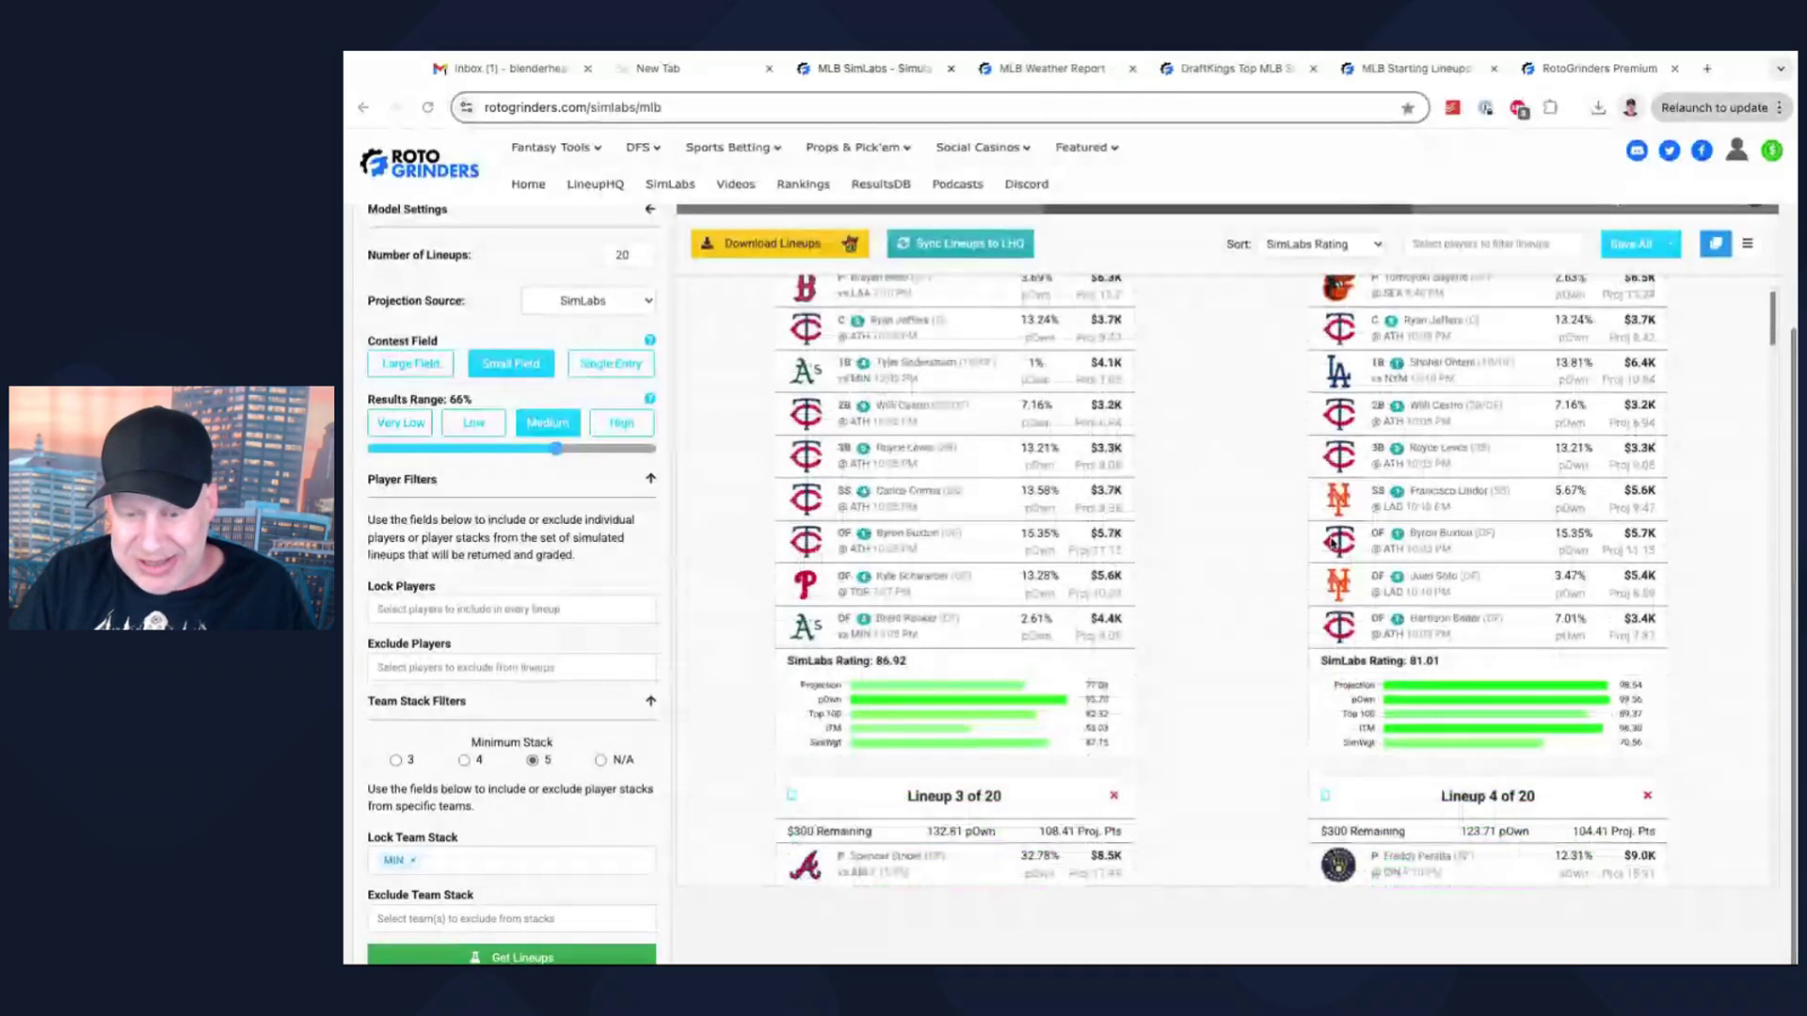
{"action": "scroll", "coordinate": [1181, 454], "scroll_direction": "down", "scroll_amount": 2}
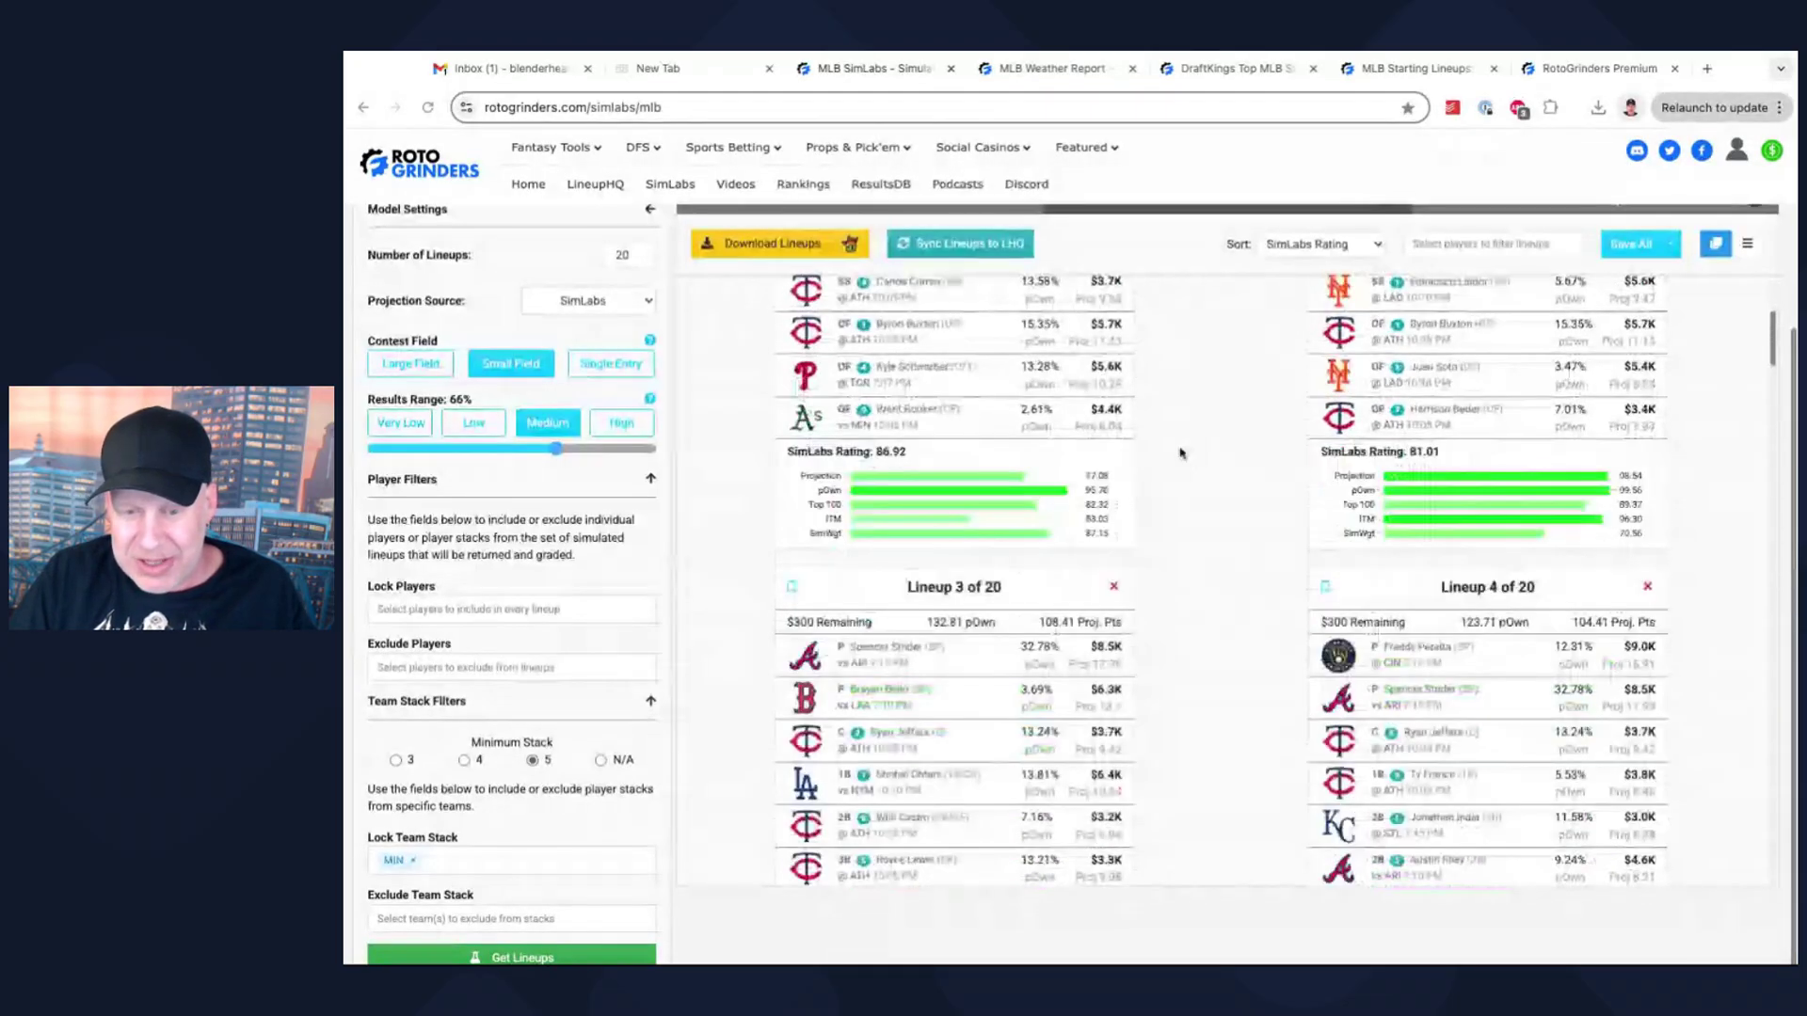
{"action": "scroll", "coordinate": [1167, 452], "scroll_direction": "down", "scroll_amount": 3}
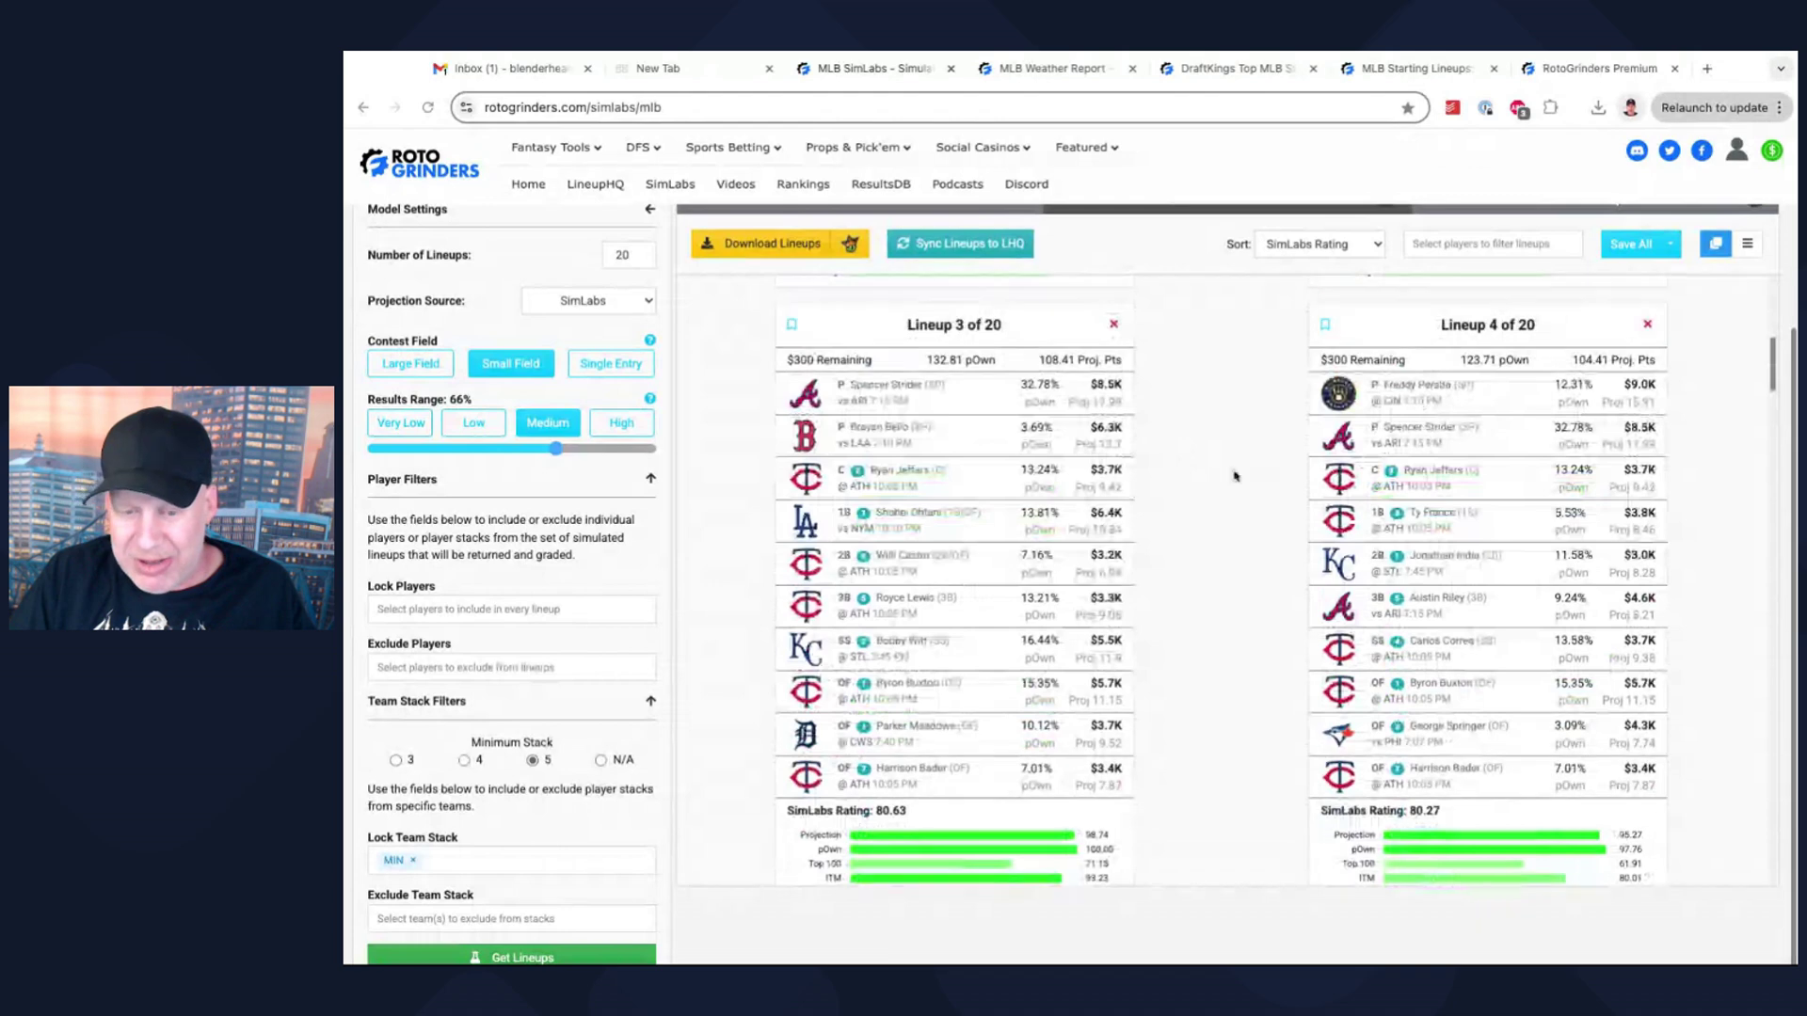
{"action": "scroll", "coordinate": [1207, 468], "scroll_direction": "down", "scroll_amount": 2}
{"action": "scroll", "coordinate": [1209, 467], "scroll_direction": "down", "scroll_amount": 3}
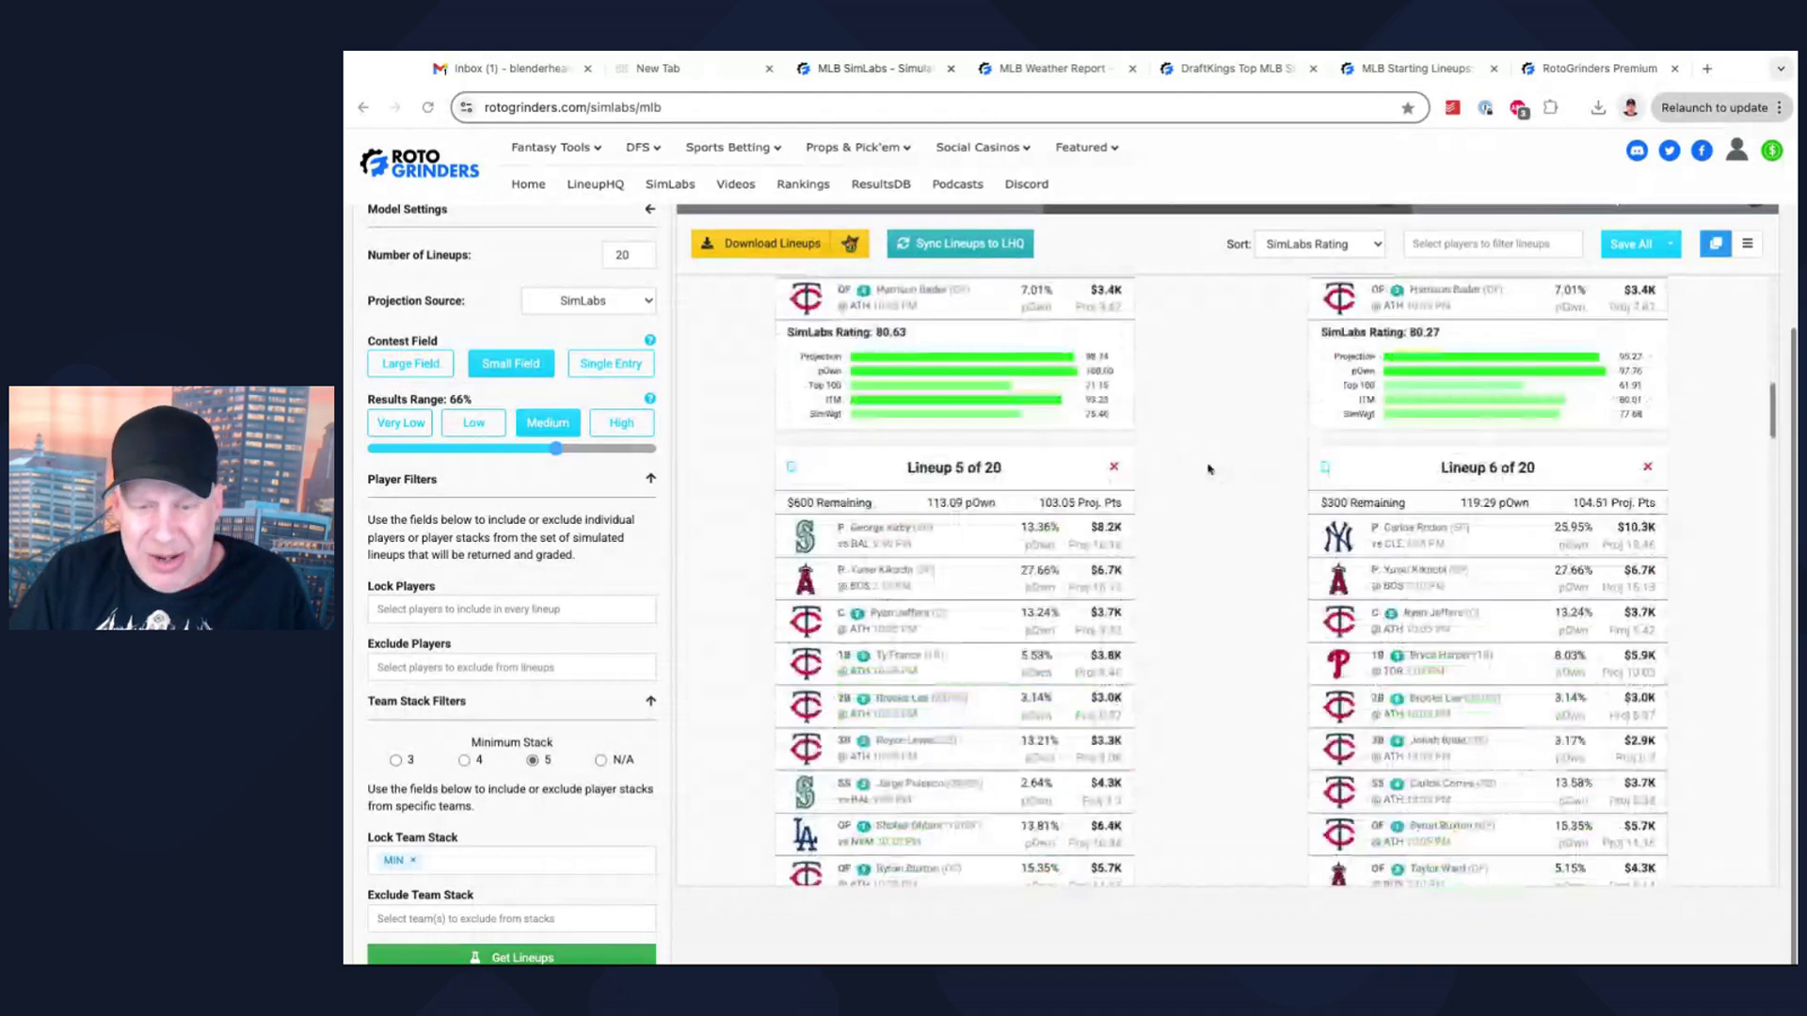
{"action": "scroll", "coordinate": [1210, 467], "scroll_direction": "down", "scroll_amount": 1}
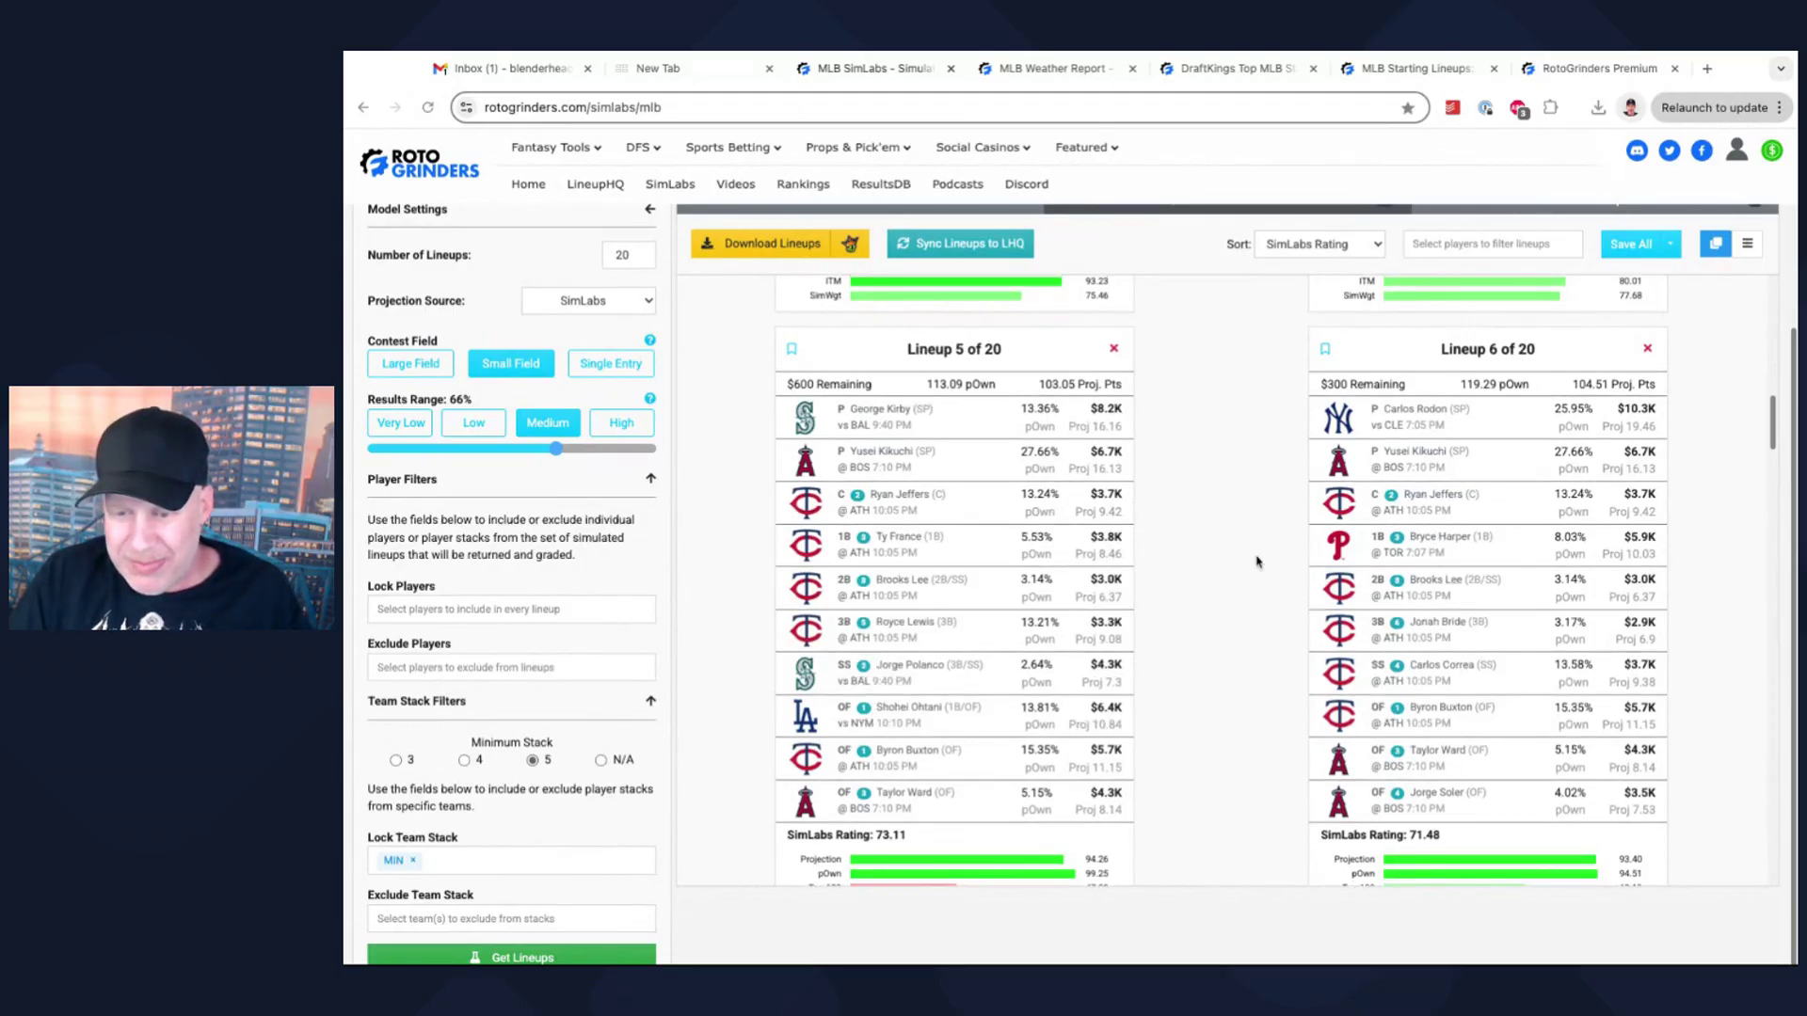
{"action": "scroll", "coordinate": [1227, 501], "scroll_direction": "down", "scroll_amount": 4}
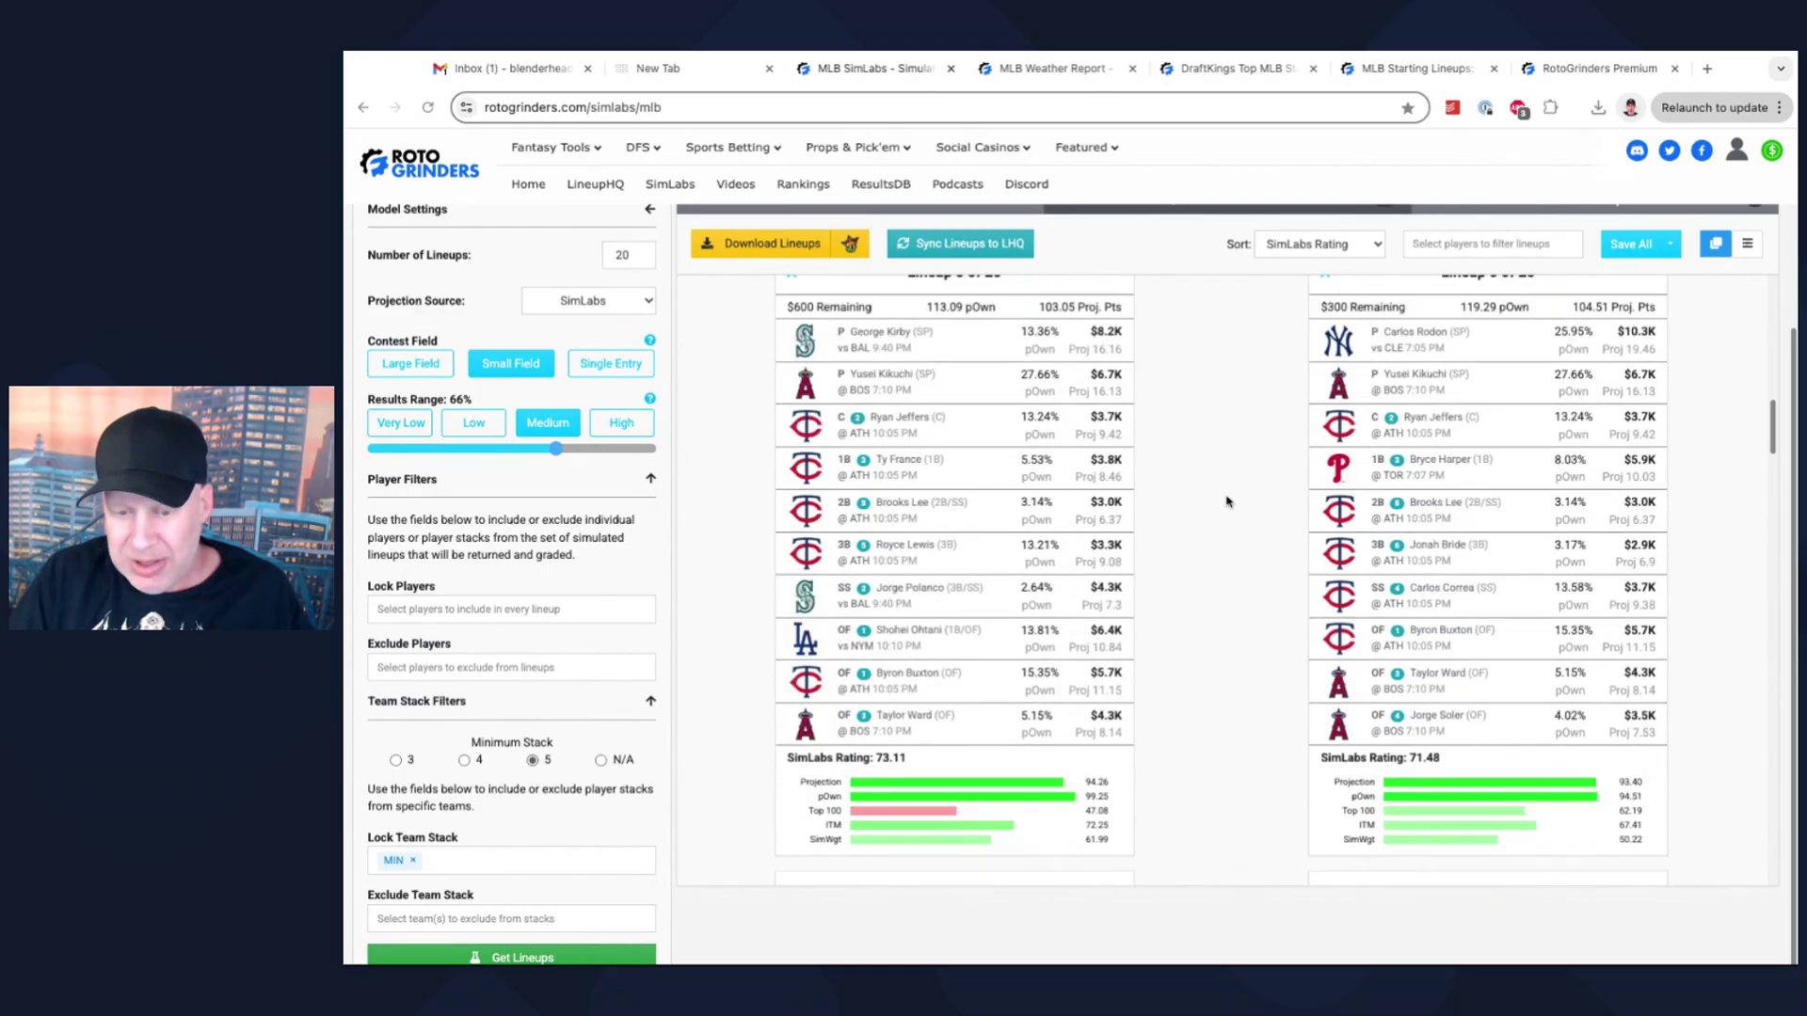
{"action": "scroll", "coordinate": [1228, 501], "scroll_direction": "down", "scroll_amount": 8}
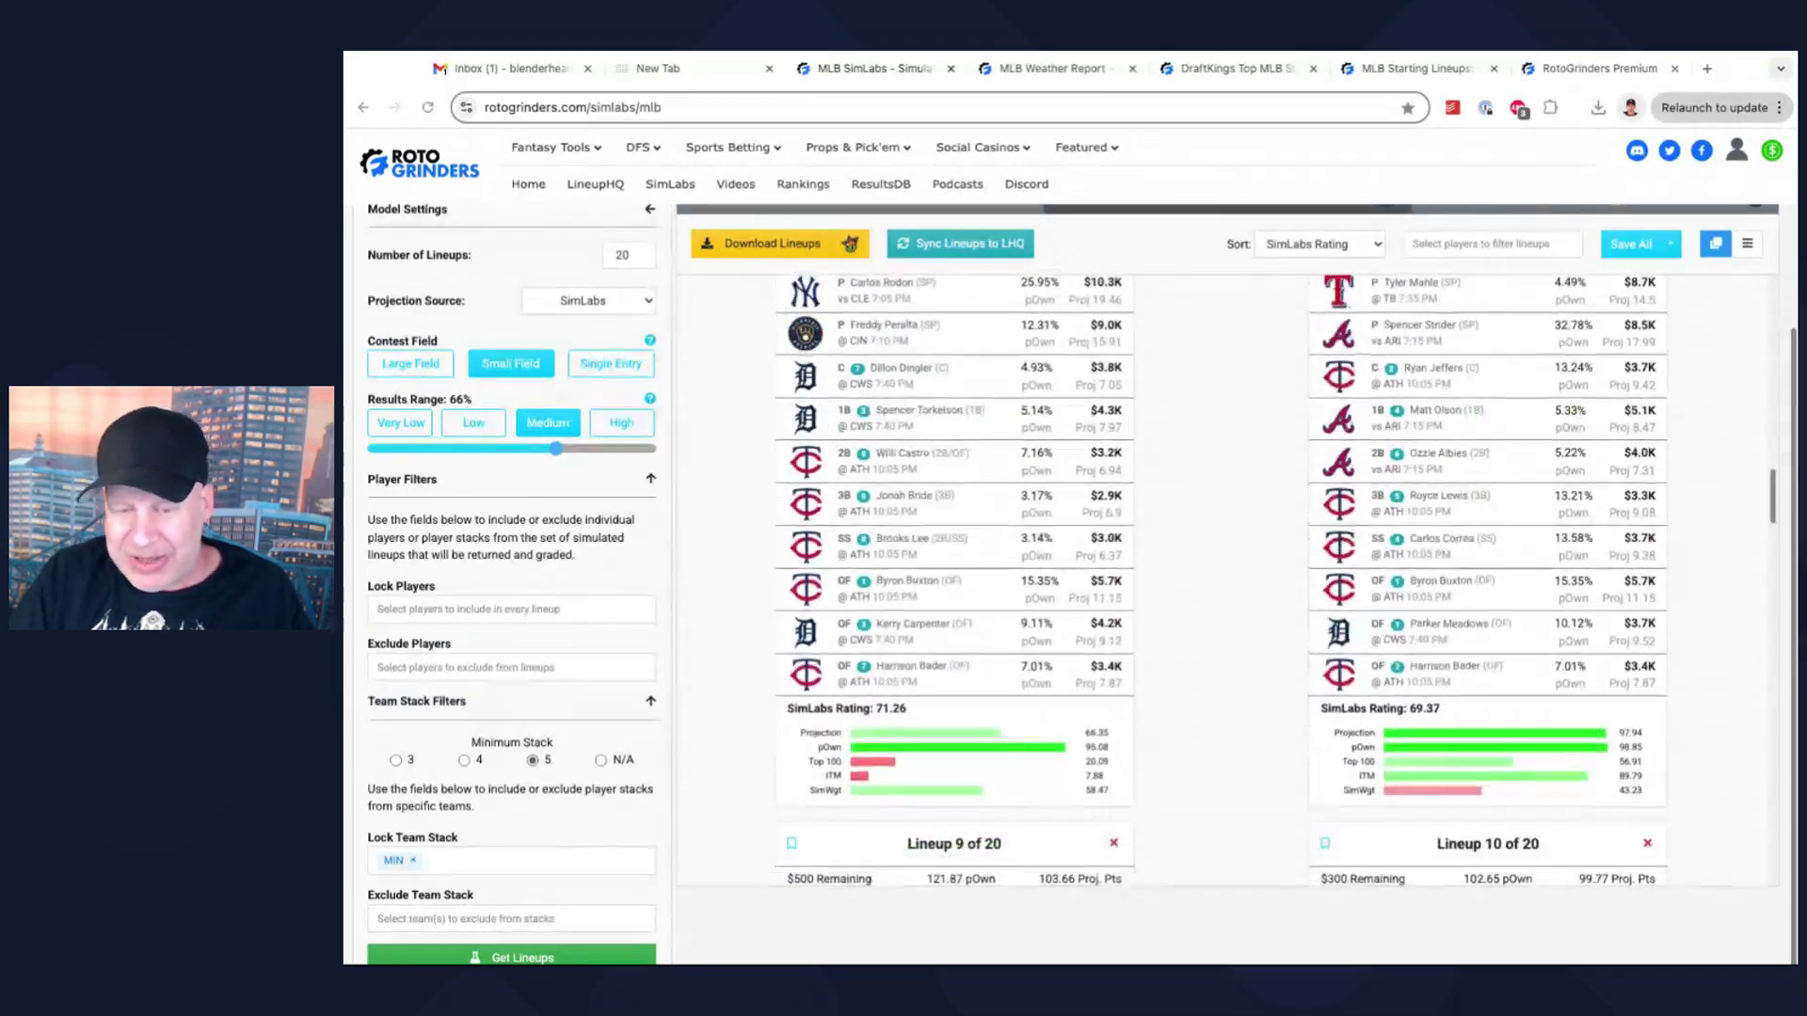
{"action": "scroll", "coordinate": [1257, 643], "scroll_direction": "down", "scroll_amount": 4}
{"action": "scroll", "coordinate": [1256, 642], "scroll_direction": "up", "scroll_amount": 20}
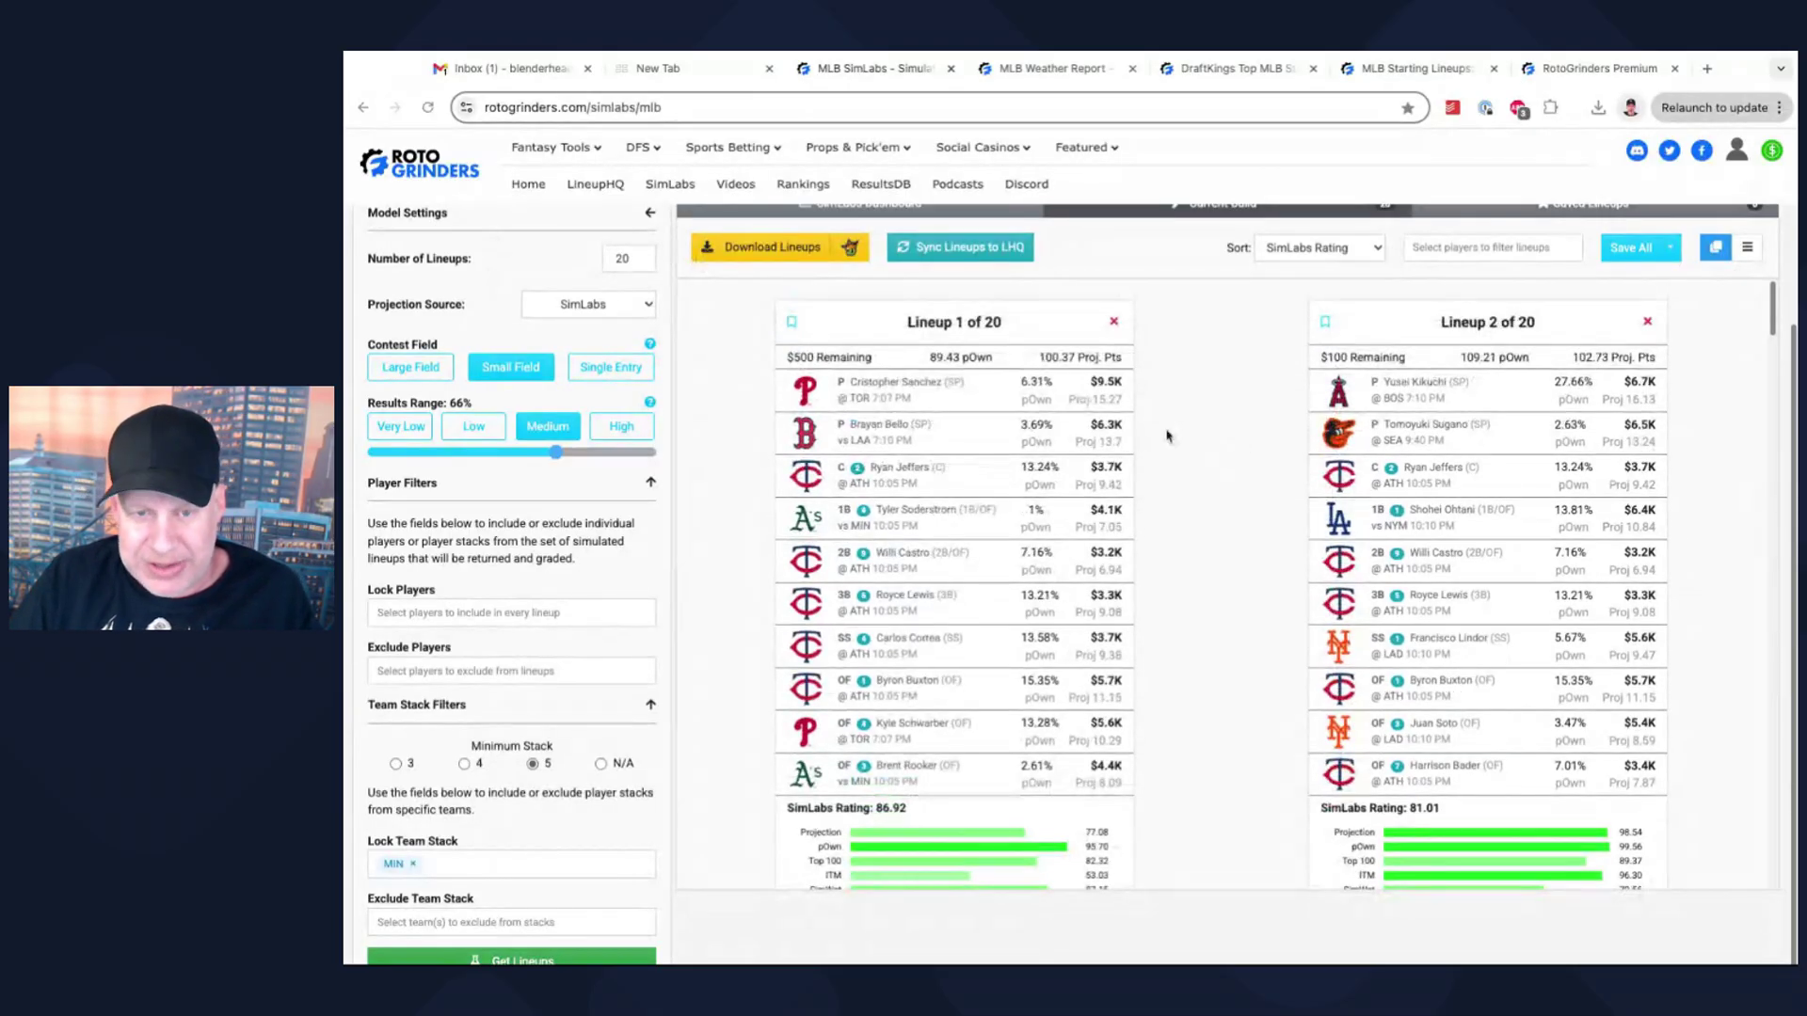
{"action": "scroll", "coordinate": [1167, 436], "scroll_direction": "up", "scroll_amount": 1}
{"action": "scroll", "coordinate": [1167, 436], "scroll_direction": "up", "scroll_amount": 2}
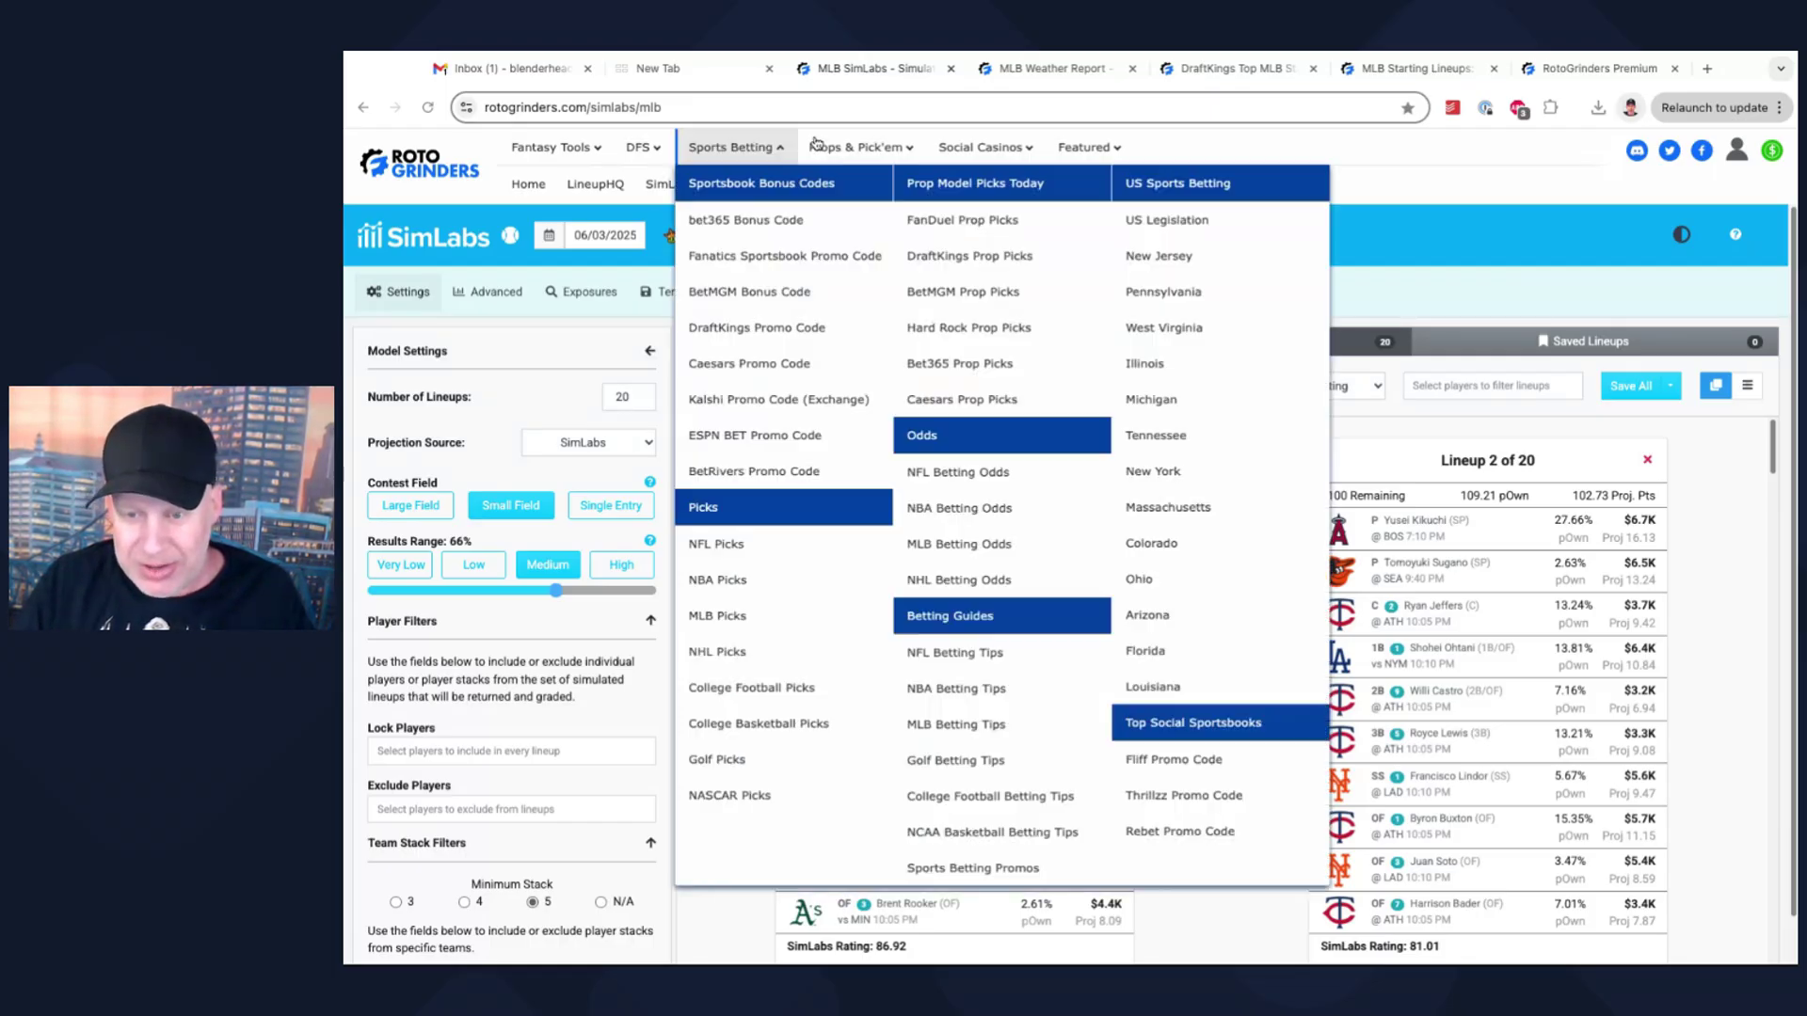
Step: Check the DraftKings top MLB stacks grid, return to SimLabs and open the RotoGrinders Premium subscription page
{"action": "left_click", "coordinate": [1233, 68]}
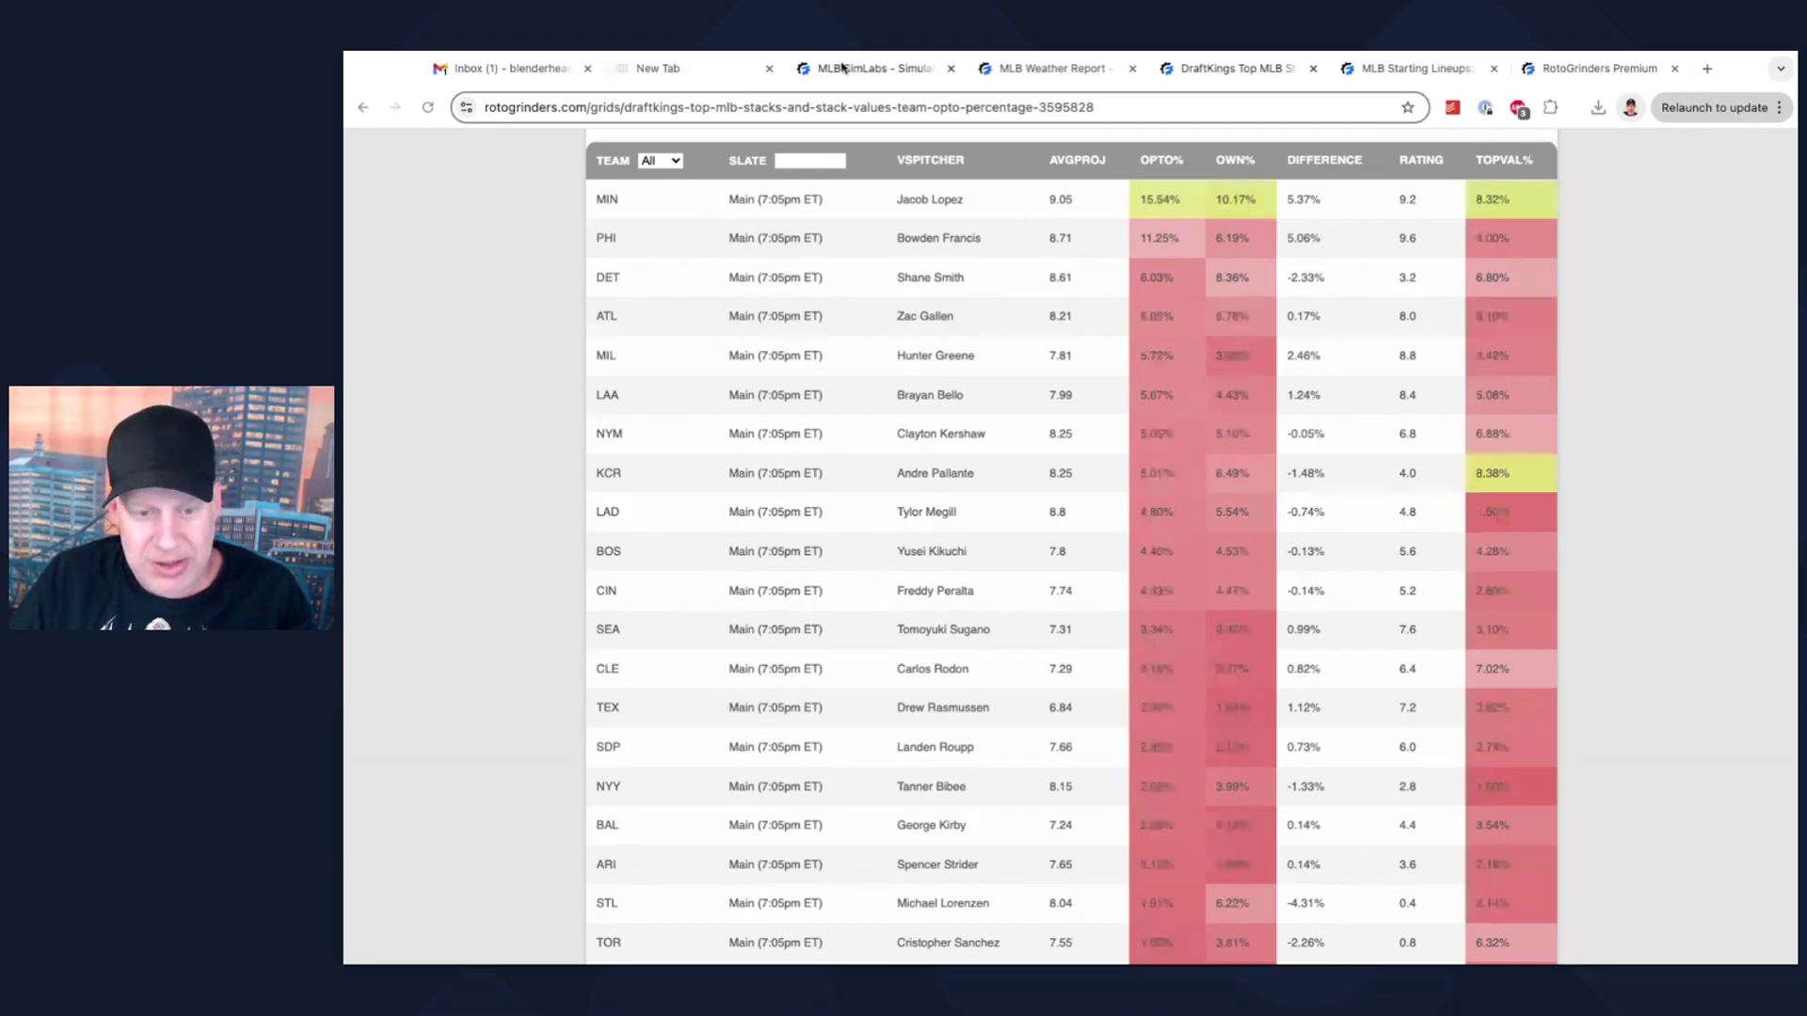
{"action": "left_click", "coordinate": [844, 68]}
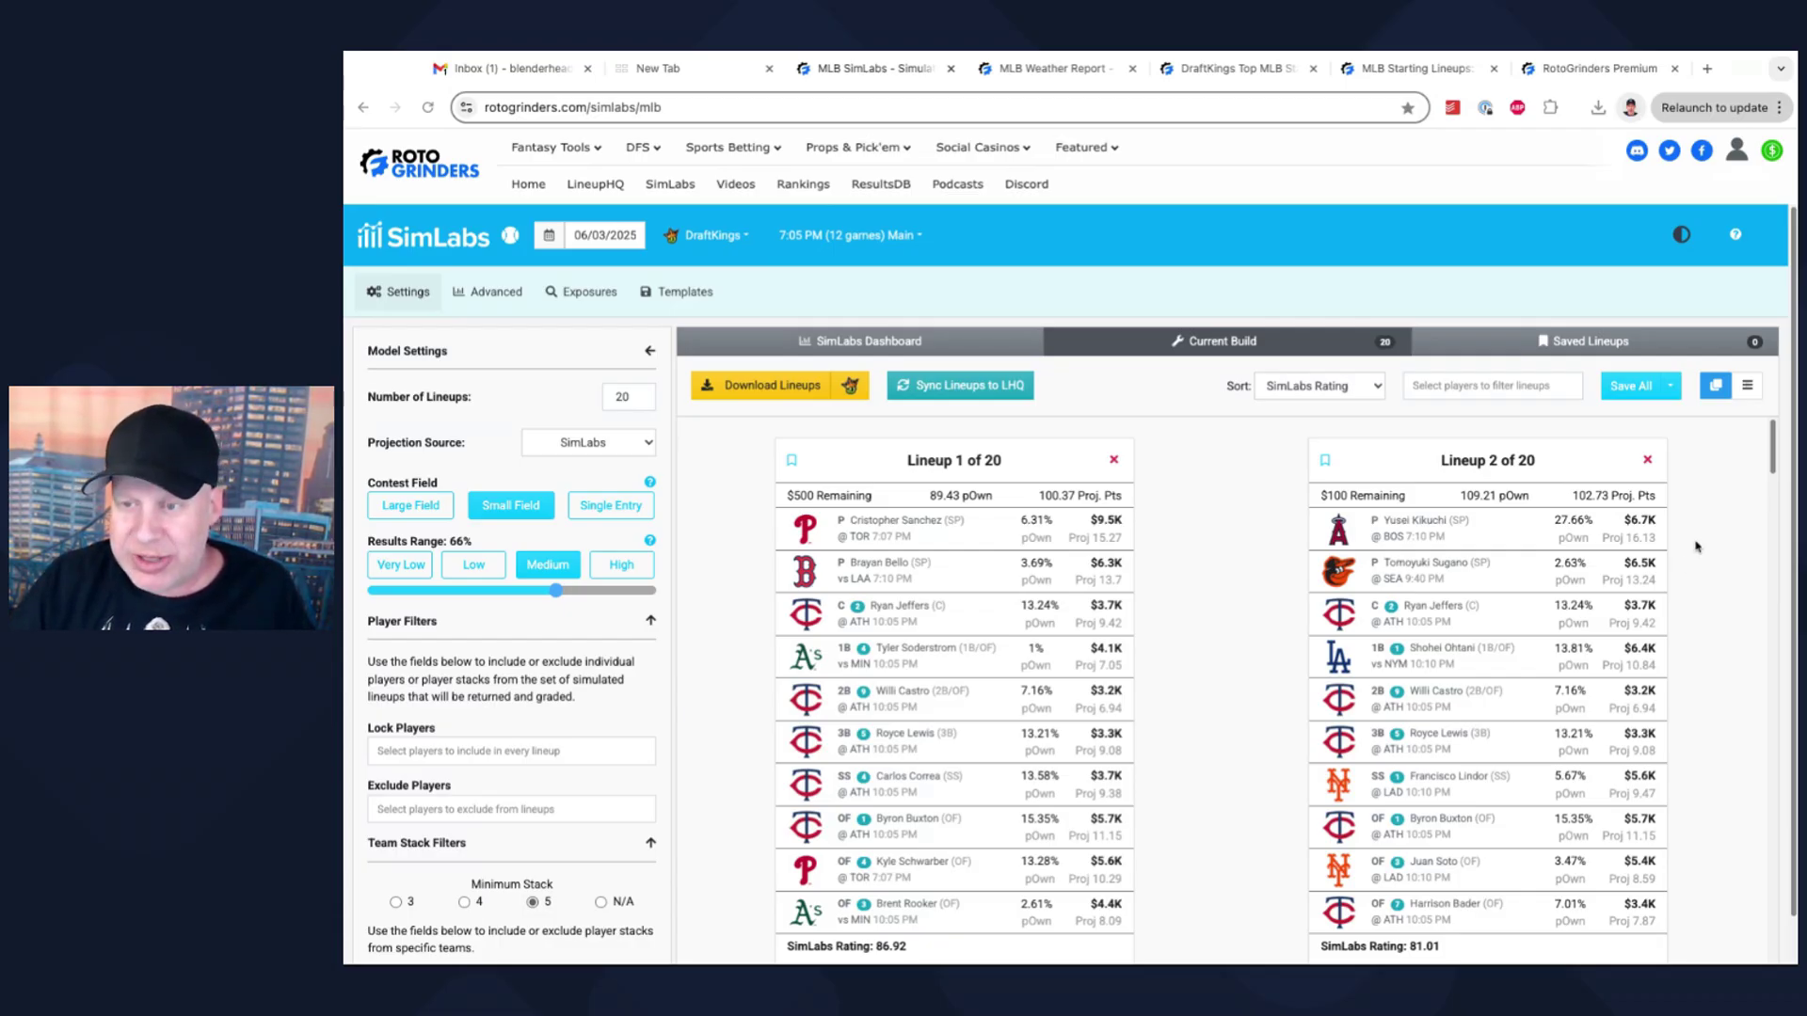
{"action": "left_click", "coordinate": [1591, 79]}
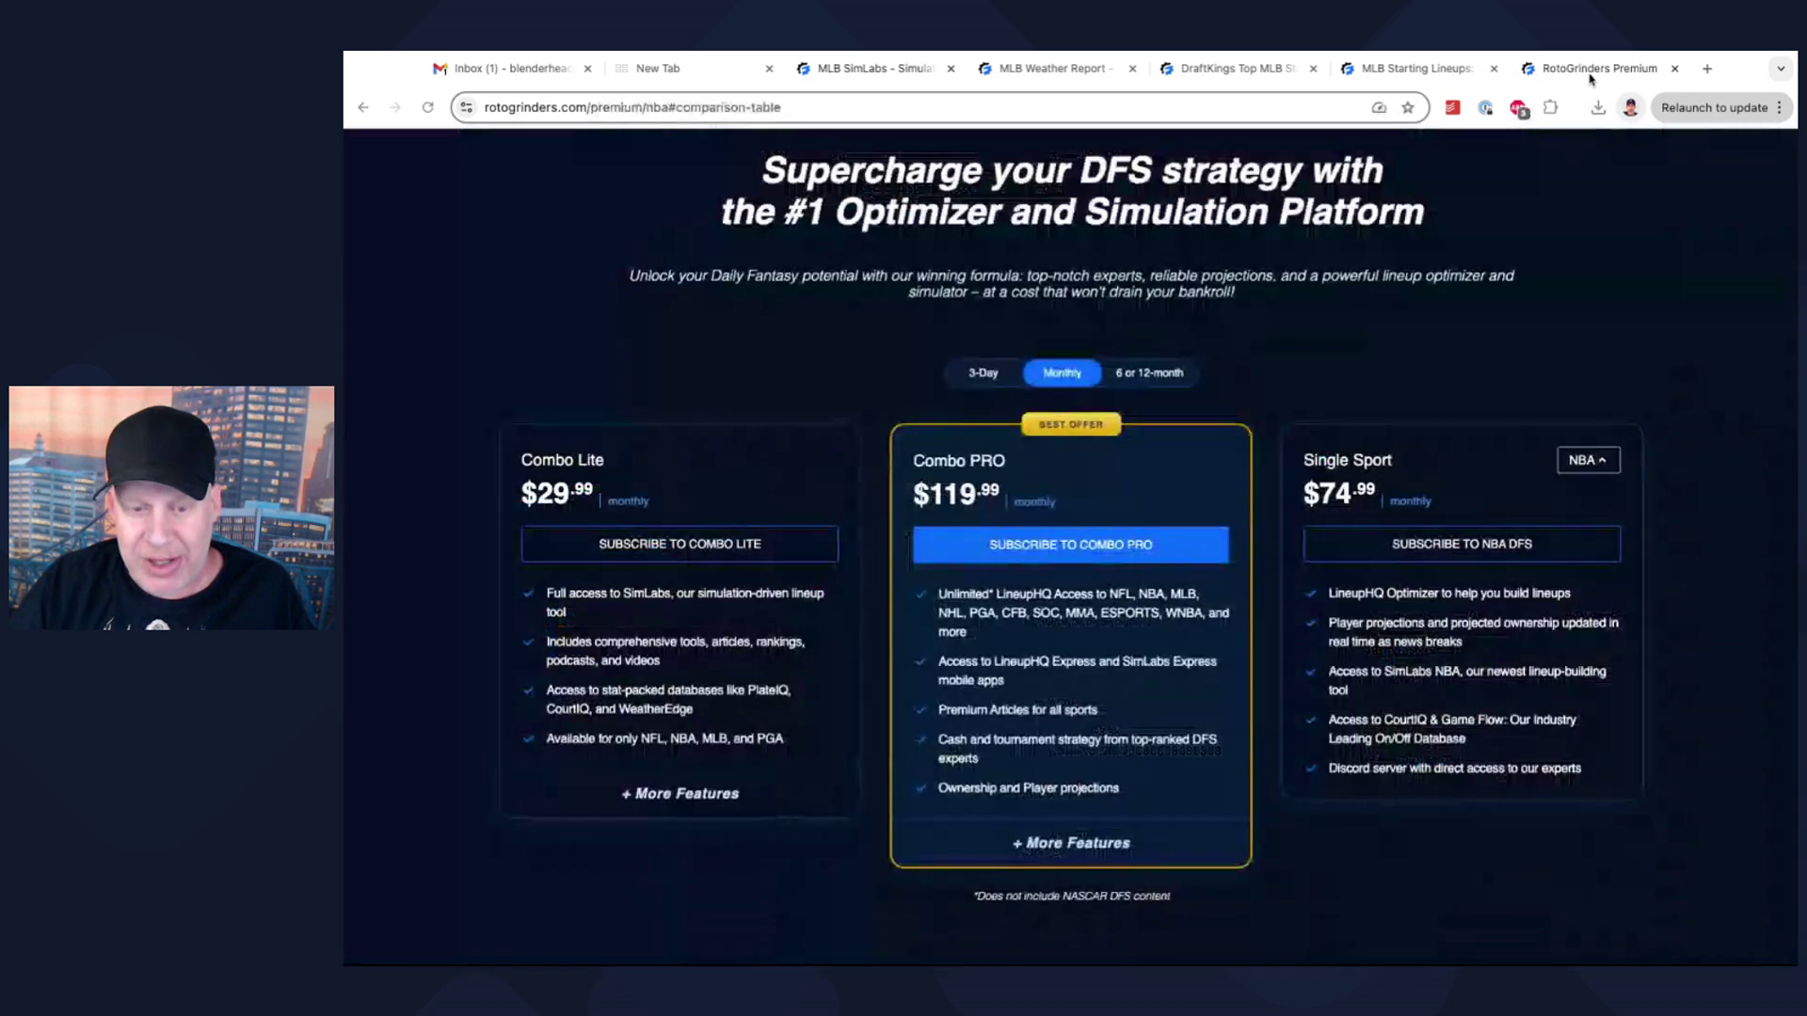